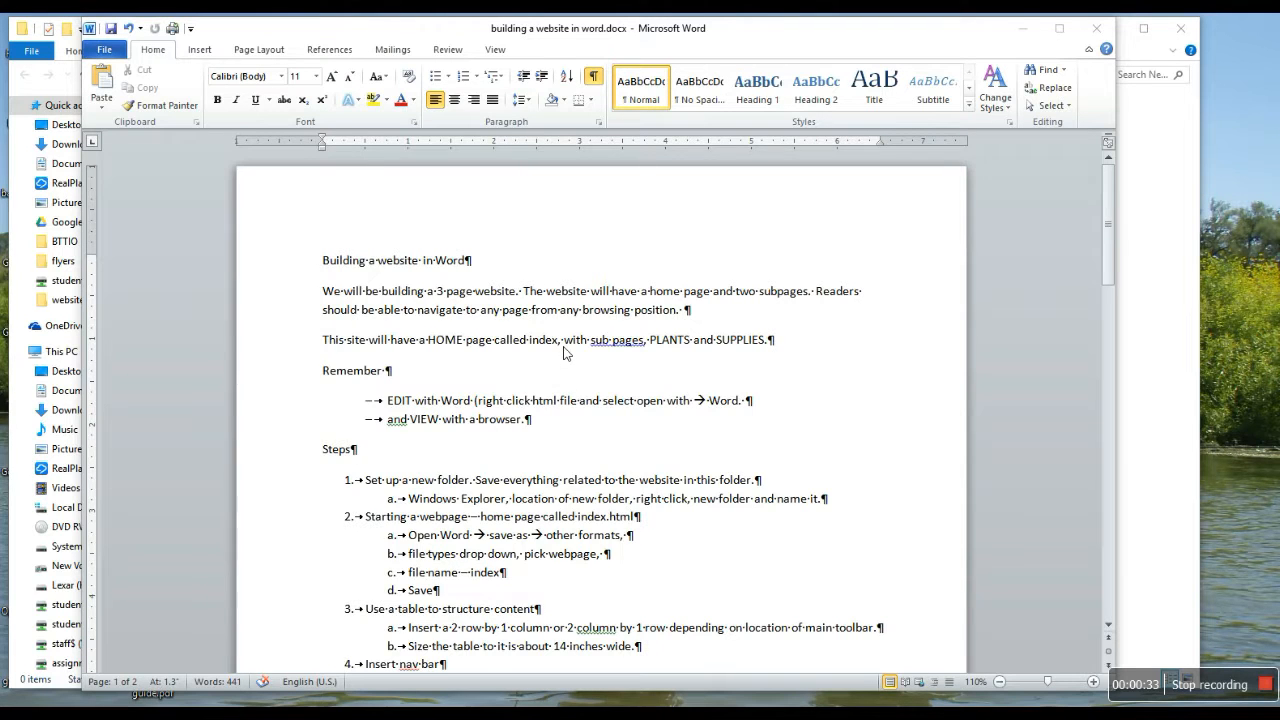
# Step: Create a folder named website inside New folder in File Explorer and open it
pyautogui.scroll(-2, 565, 352)
pyautogui.scroll(-3, 566, 352)
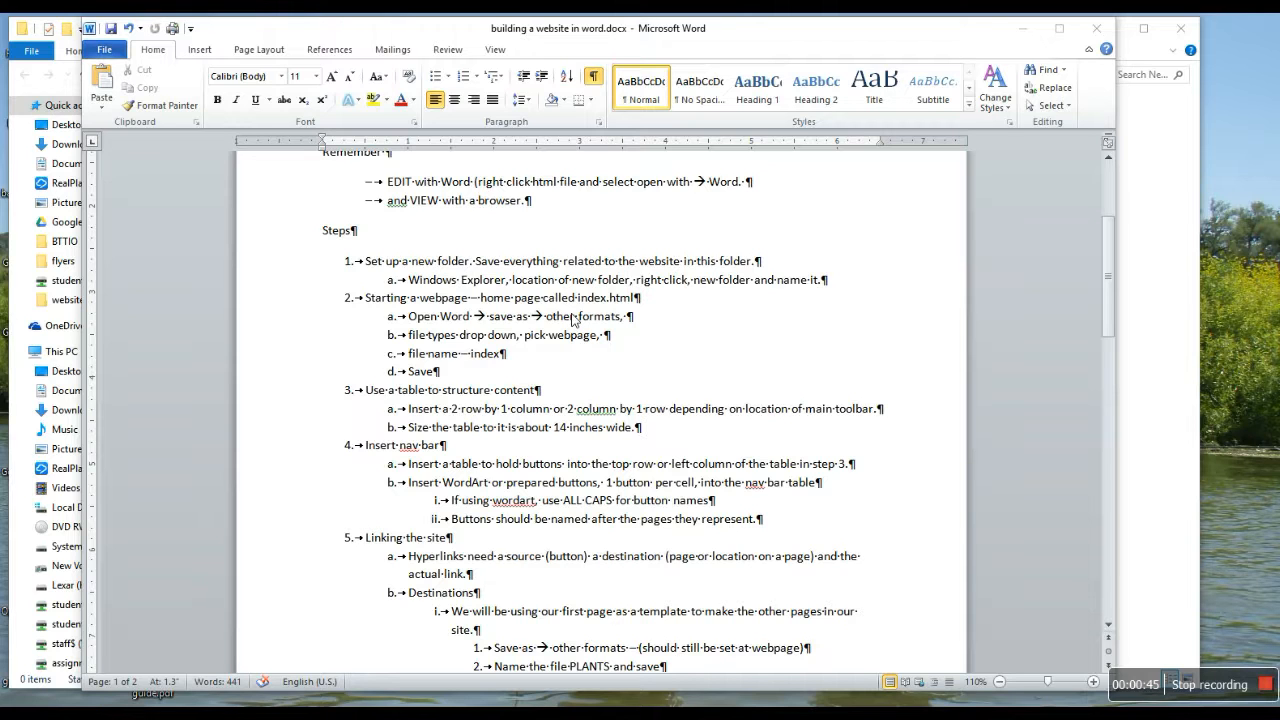
pyautogui.moveTo(569, 37); pyautogui.dragTo(1279, 200)
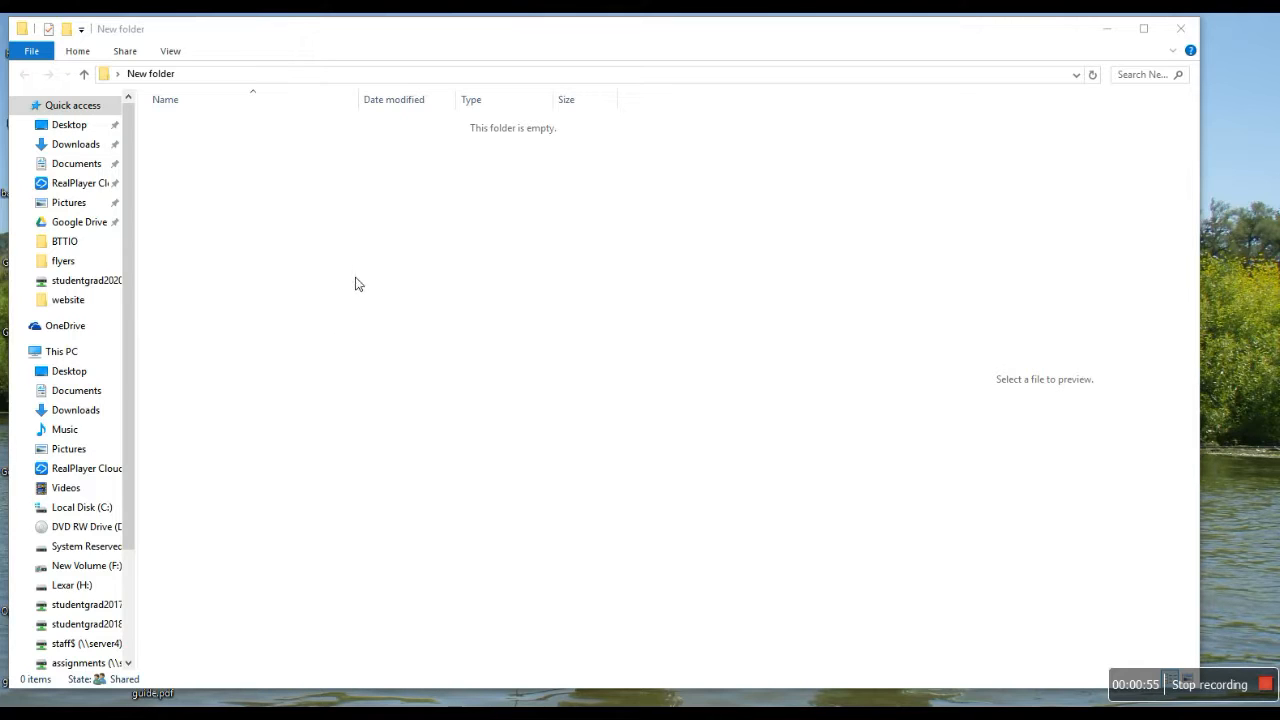
pyautogui.rightClick(280, 266)
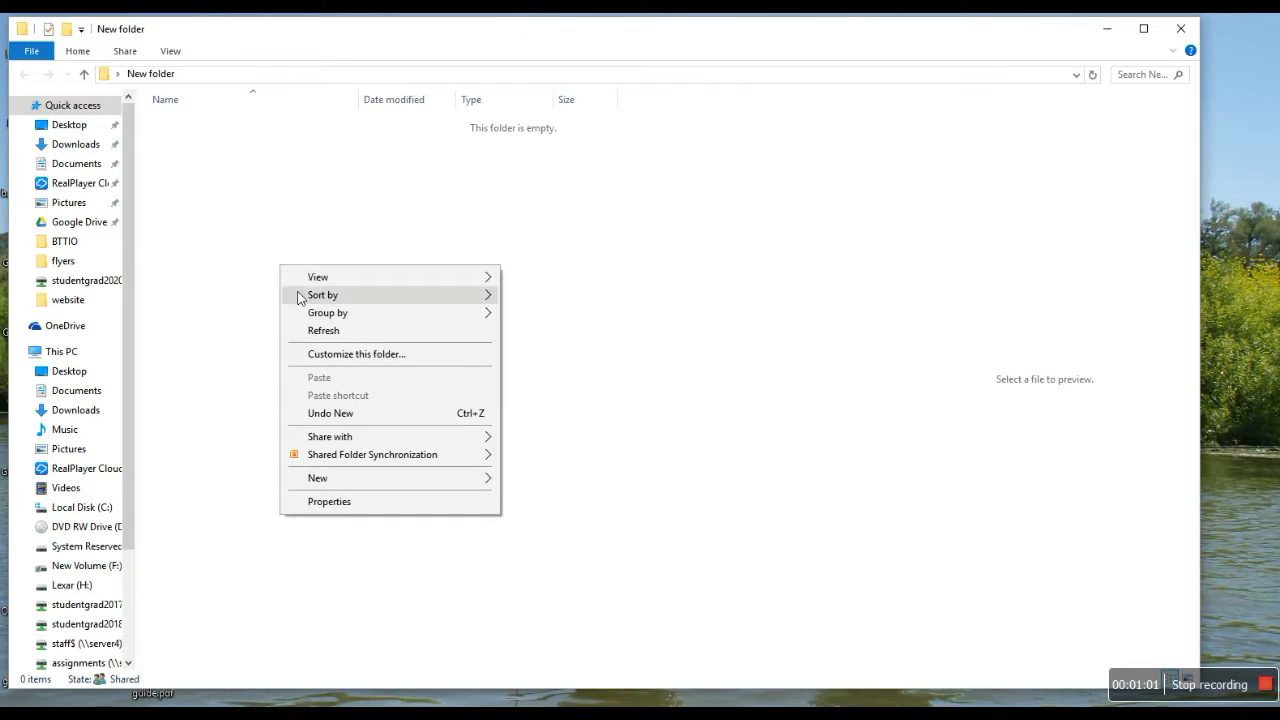
pyautogui.moveTo(355, 477)
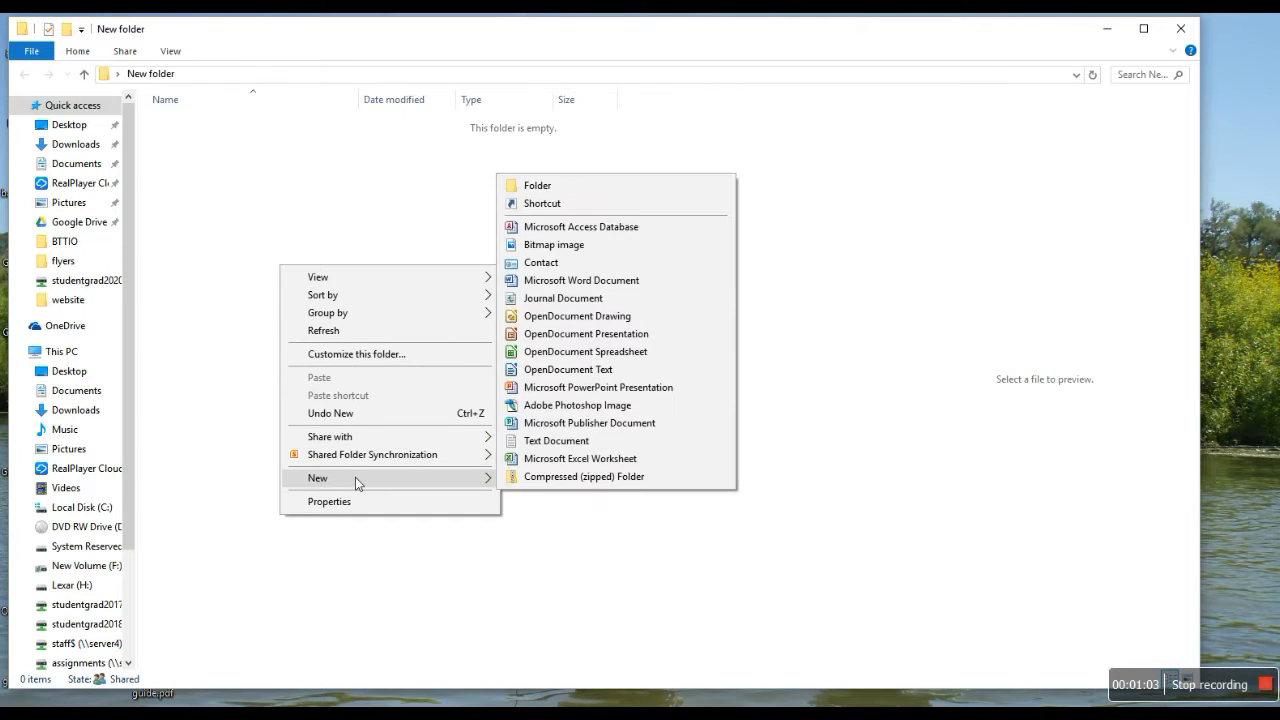
pyautogui.click(575, 186)
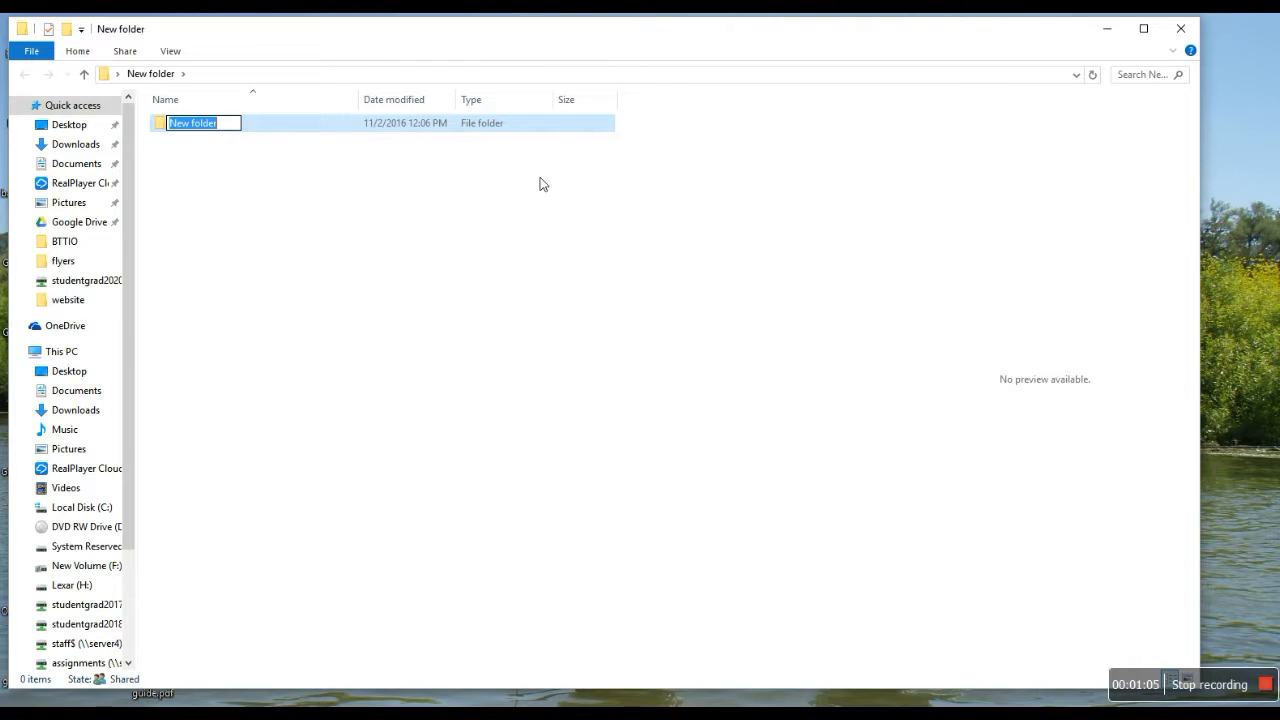
pyautogui.write('website')
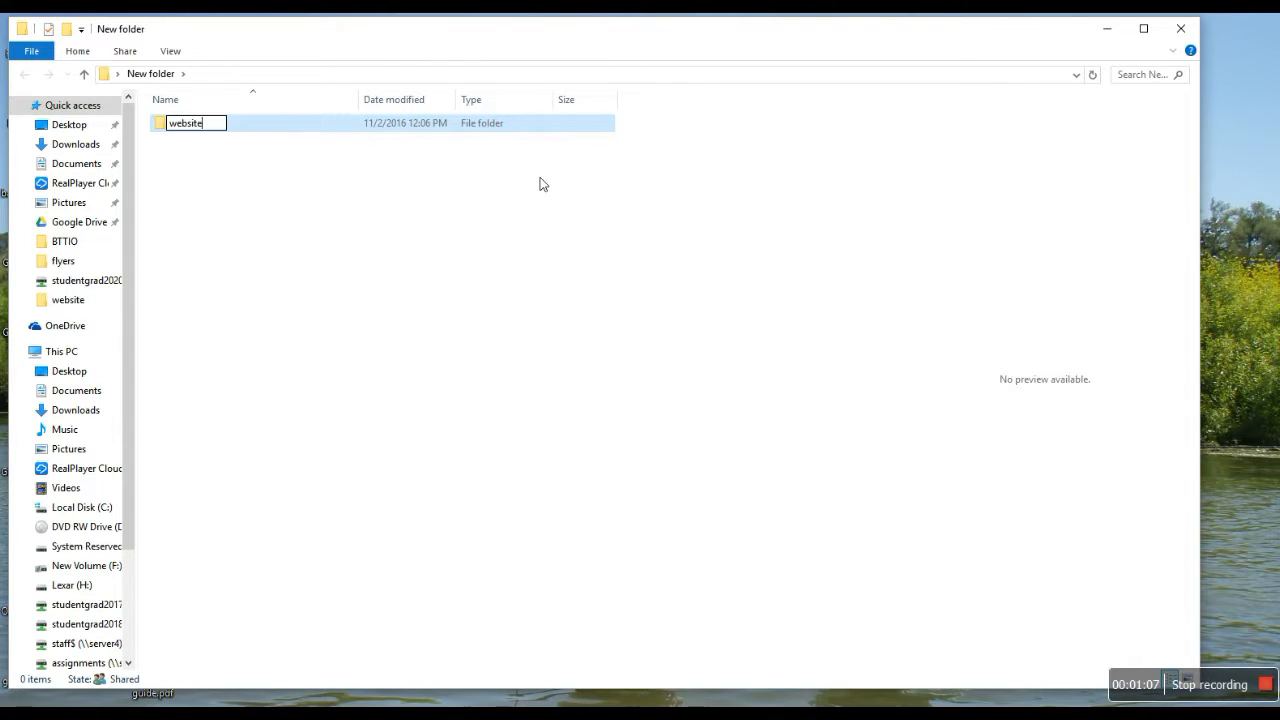
pyautogui.click(252, 166)
pyautogui.doubleClick(165, 125)
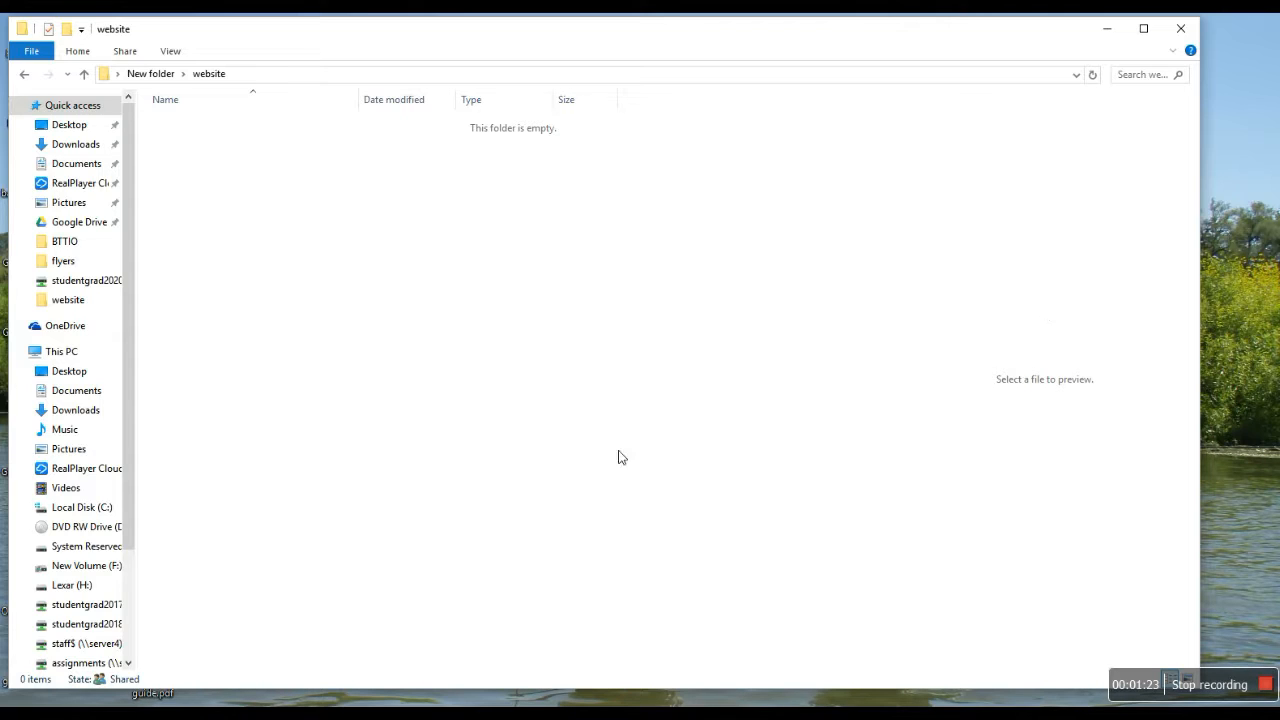
# Step: Switch back to the instructions document in Word and create a new blank document
pyautogui.moveTo(530, 708)
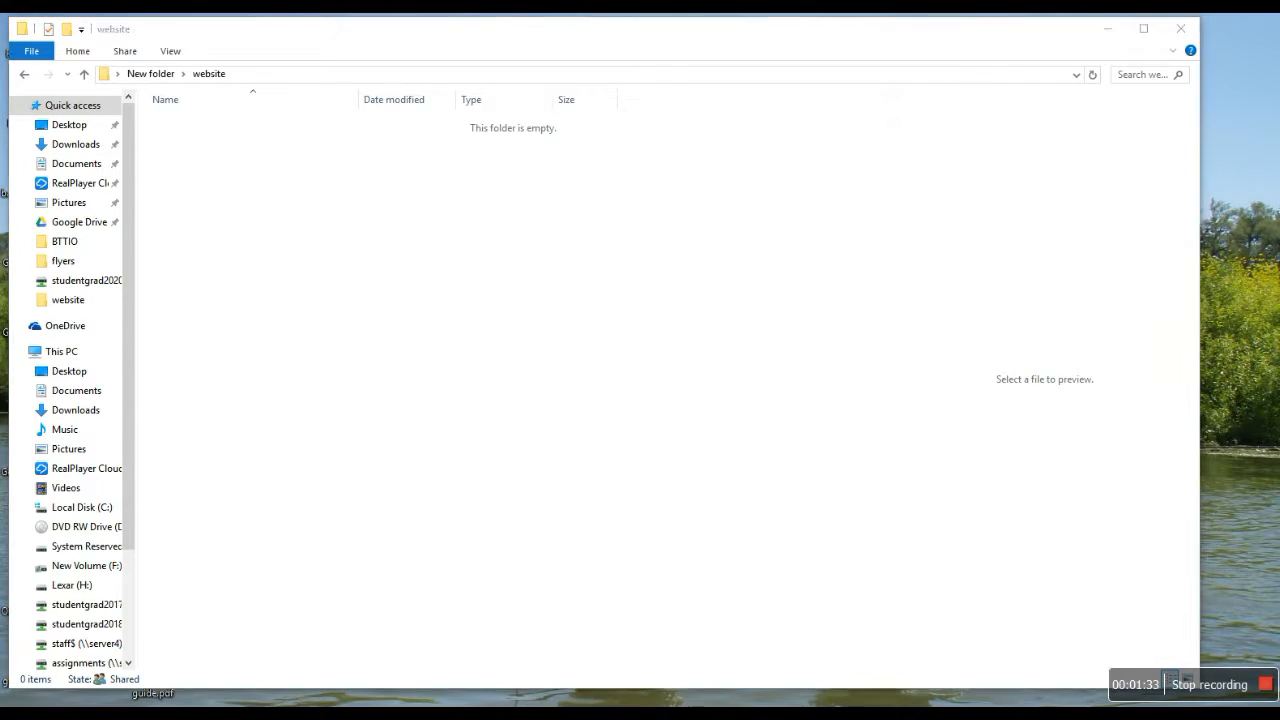
pyautogui.moveTo(1279, 88); pyautogui.dragTo(288, 35)
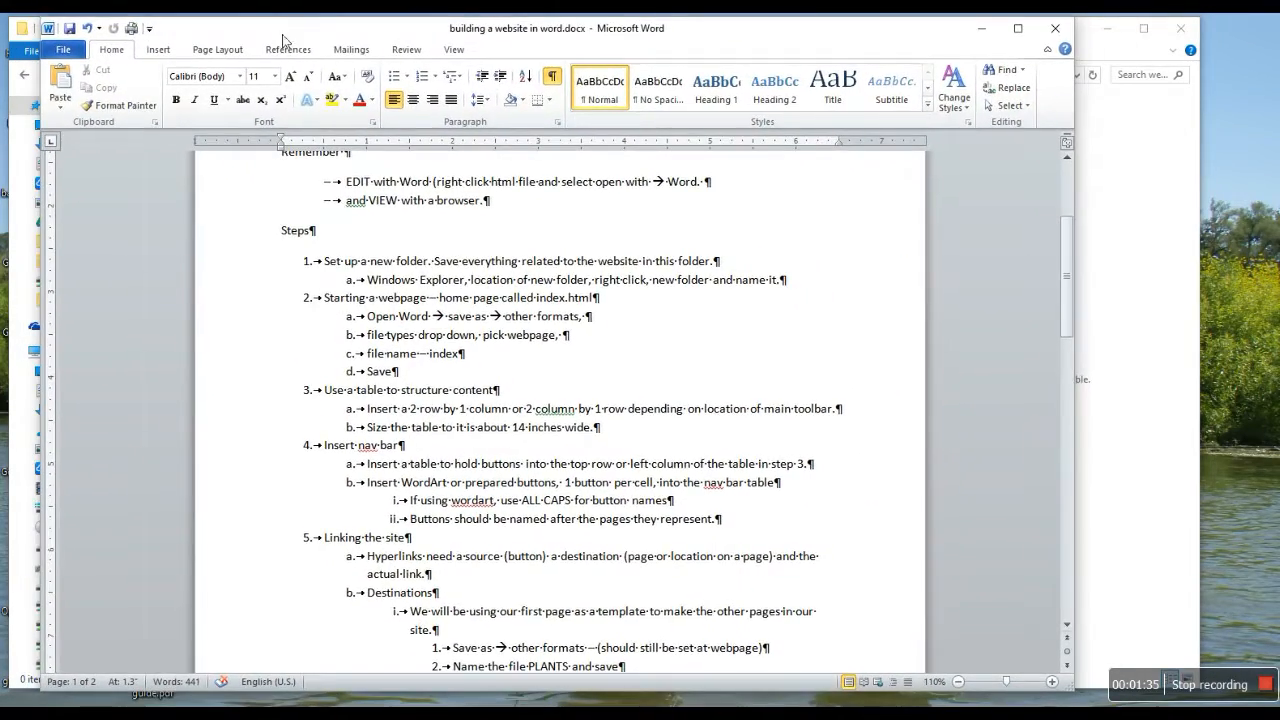
pyautogui.click(60, 52)
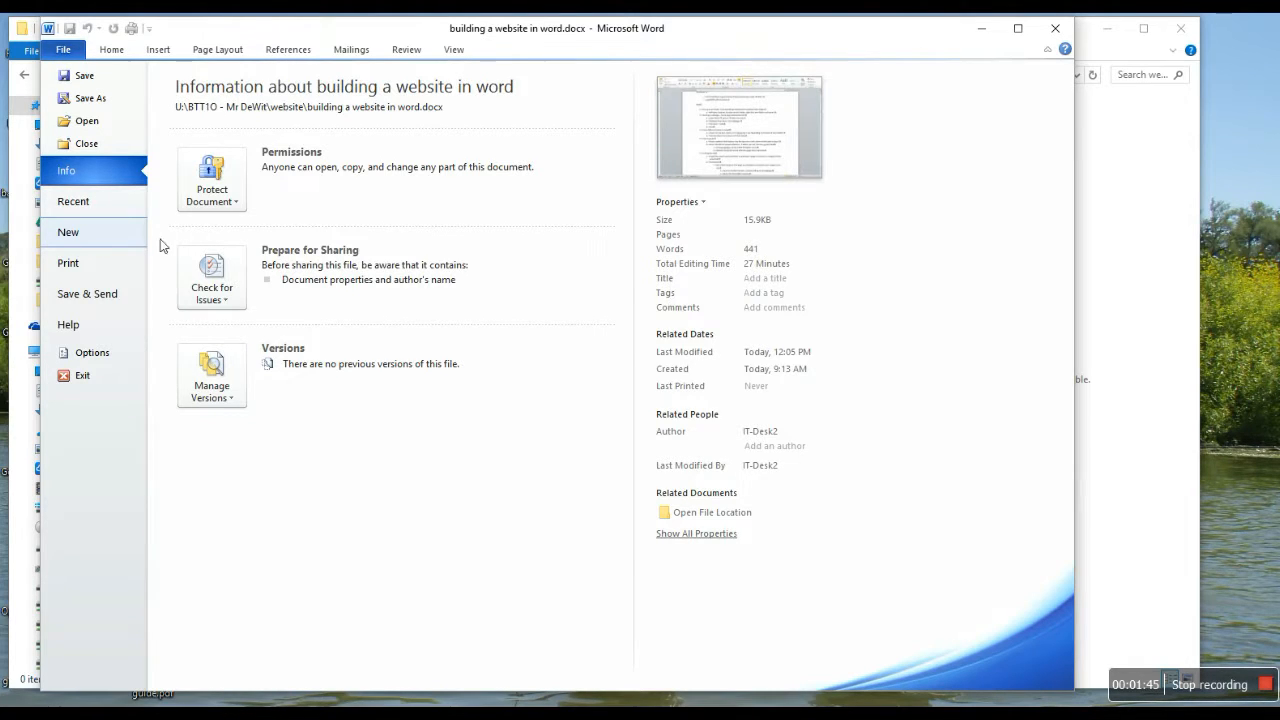
pyautogui.click(140, 235)
pyautogui.click(860, 425)
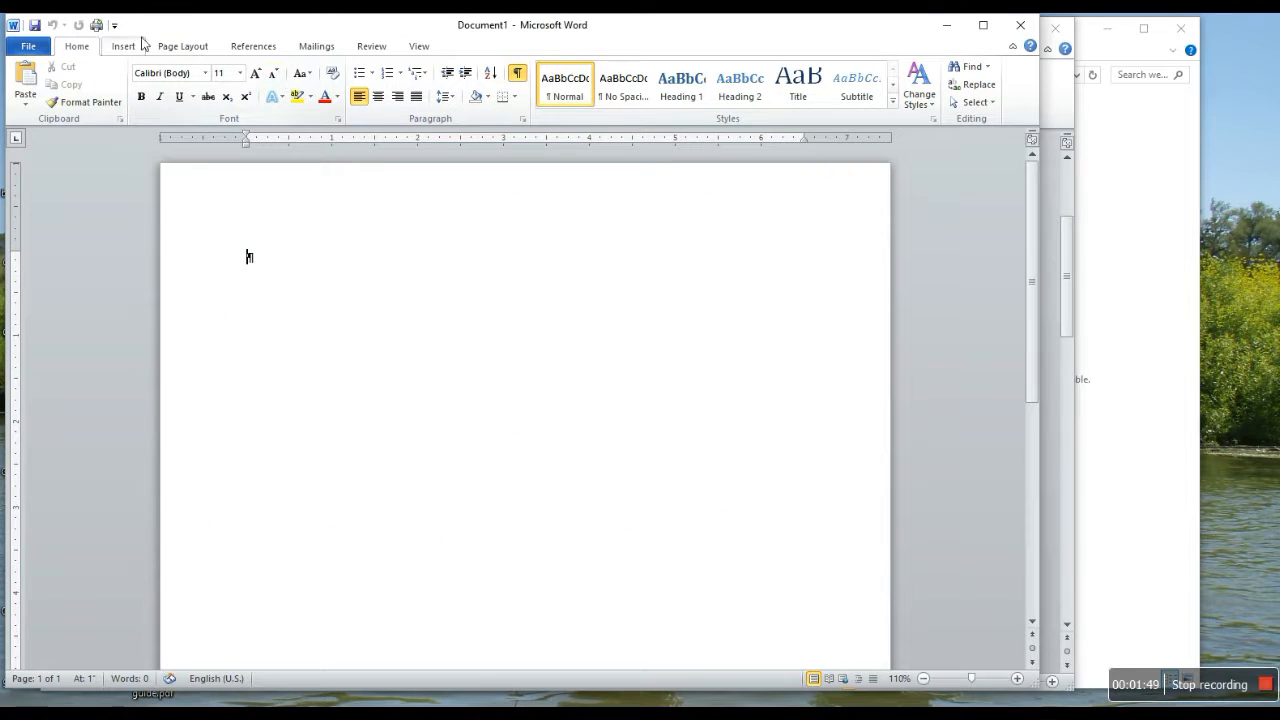
# Step: Save the blank document as a Web Page (*.htm;*.html) named index in the website folder under New folder on the Desktop
pyautogui.click(30, 47)
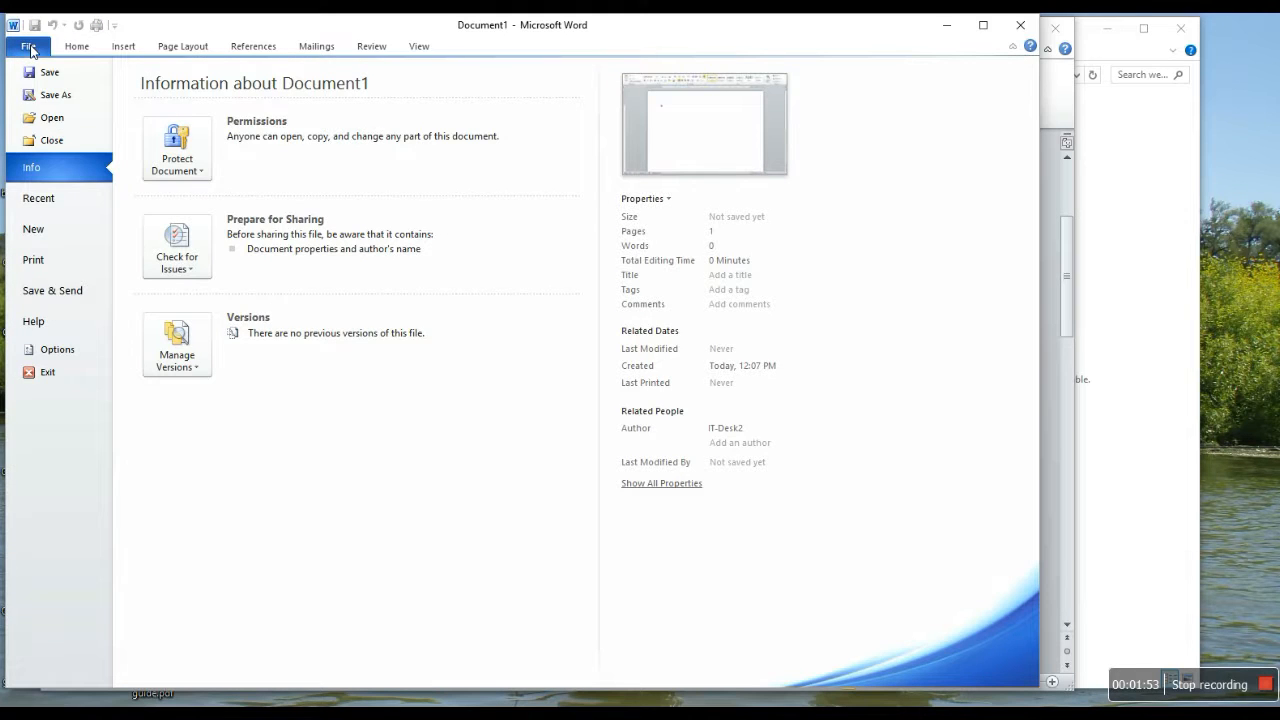
pyautogui.click(45, 95)
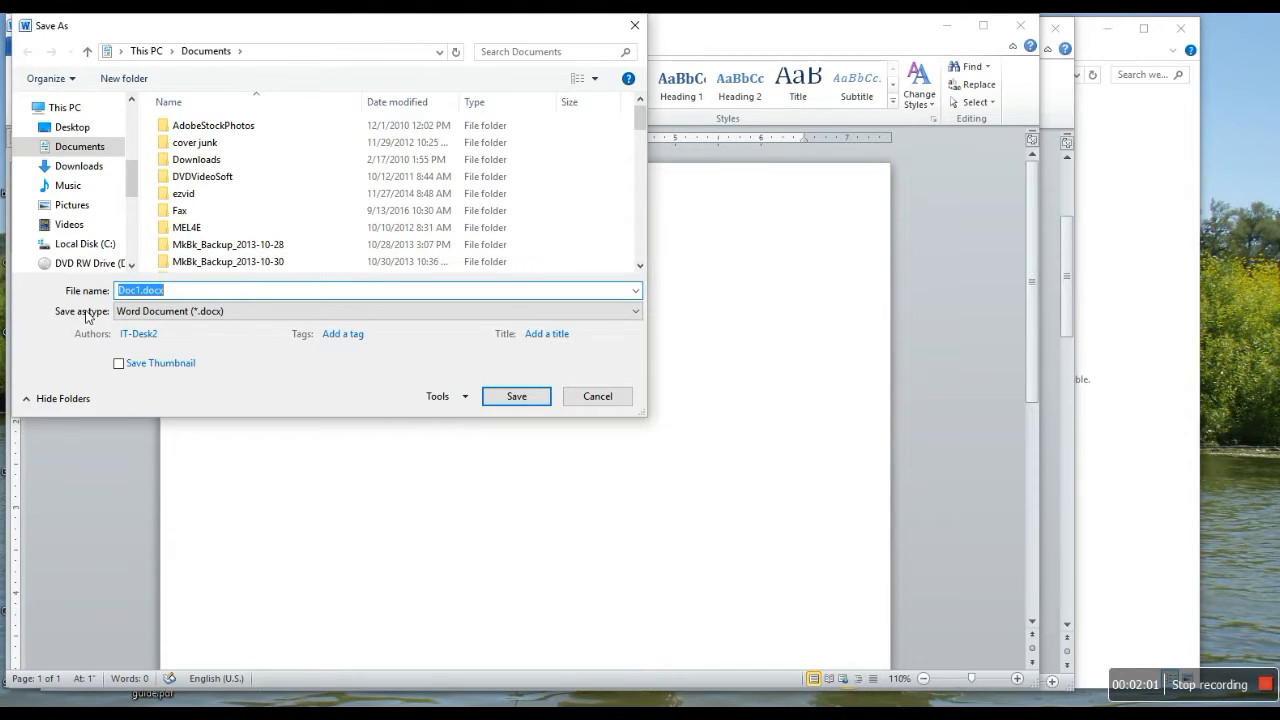
pyautogui.click(636, 317)
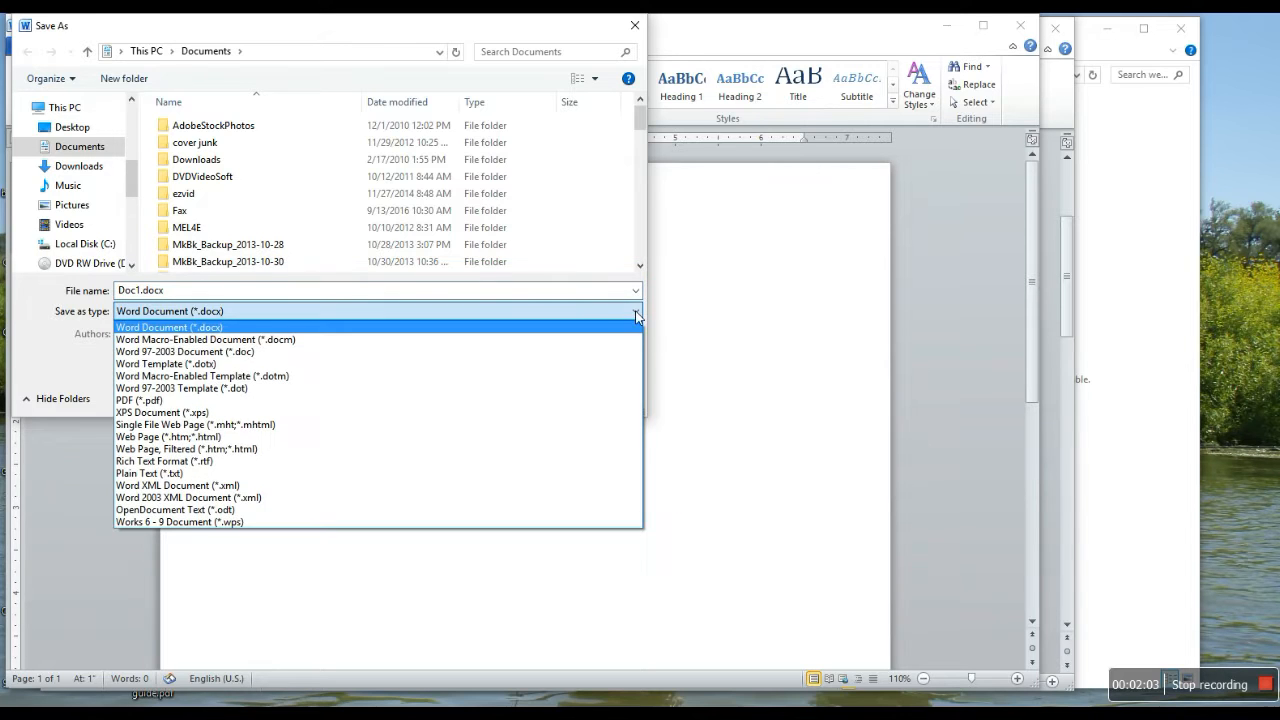
pyautogui.click(172, 439)
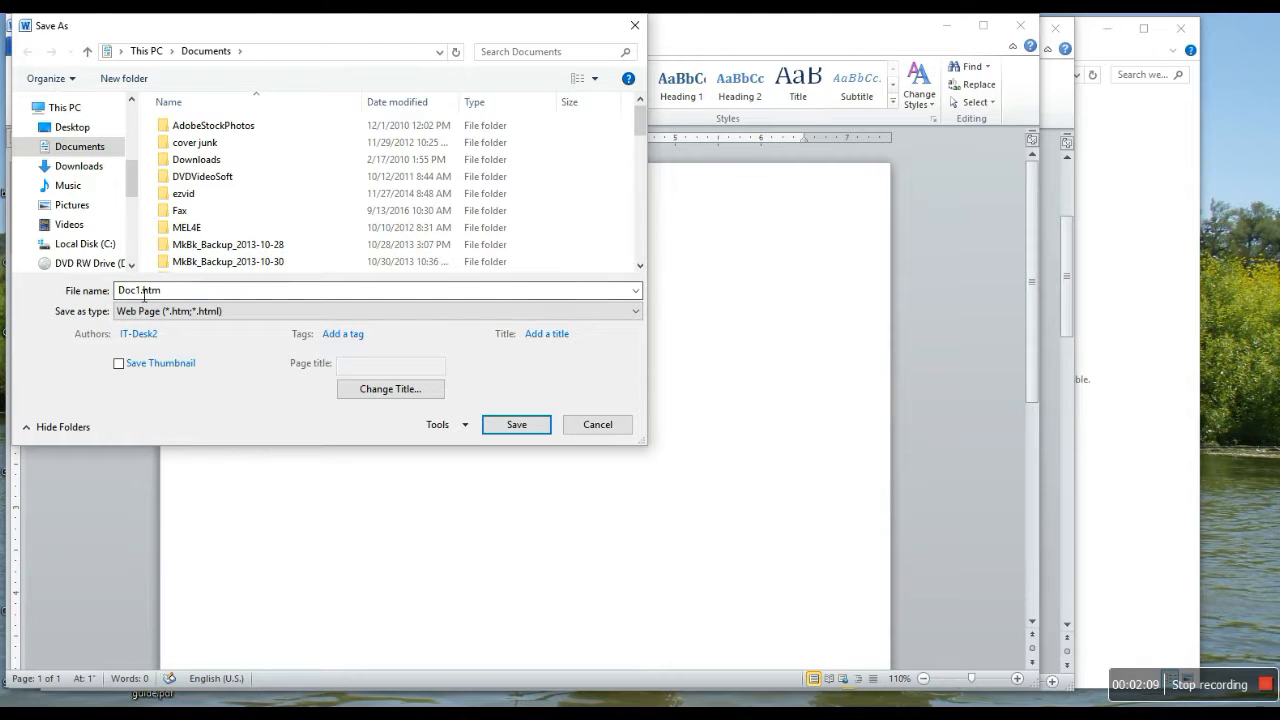
pyautogui.doubleClick(182, 293)
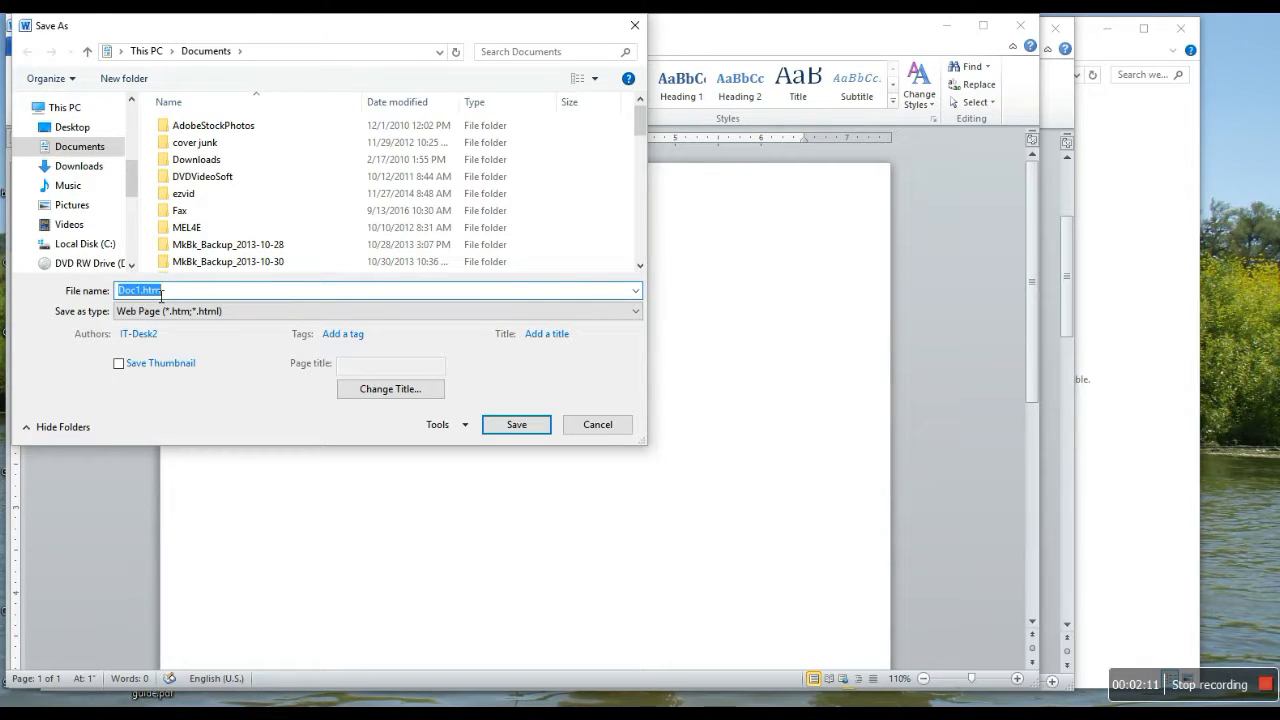
pyautogui.write('index')
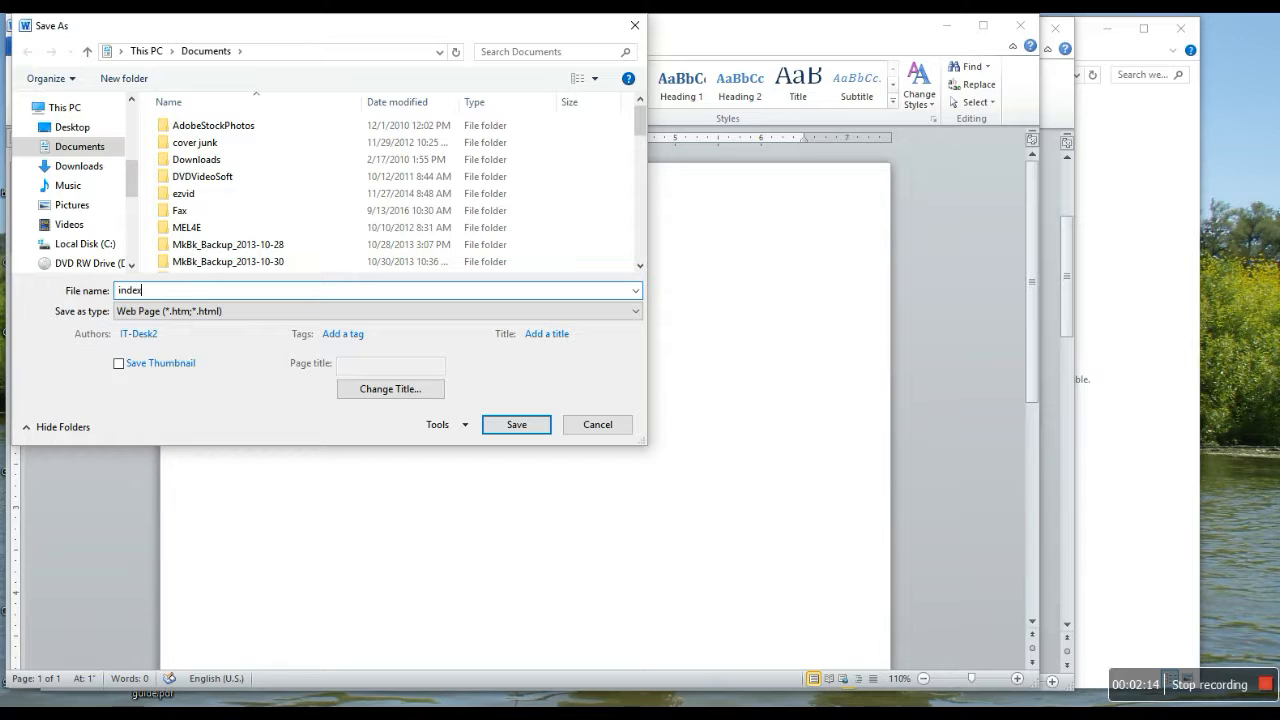
pyautogui.click(80, 127)
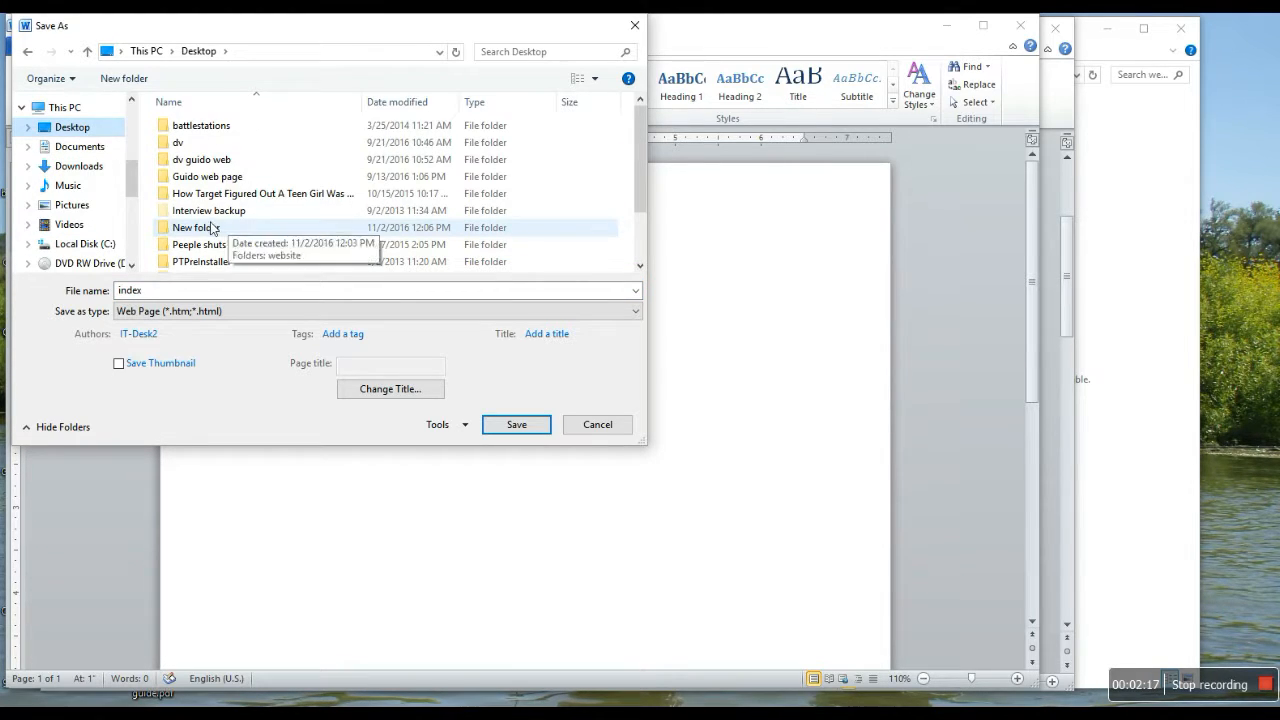
pyautogui.doubleClick(252, 227)
pyautogui.doubleClick(183, 135)
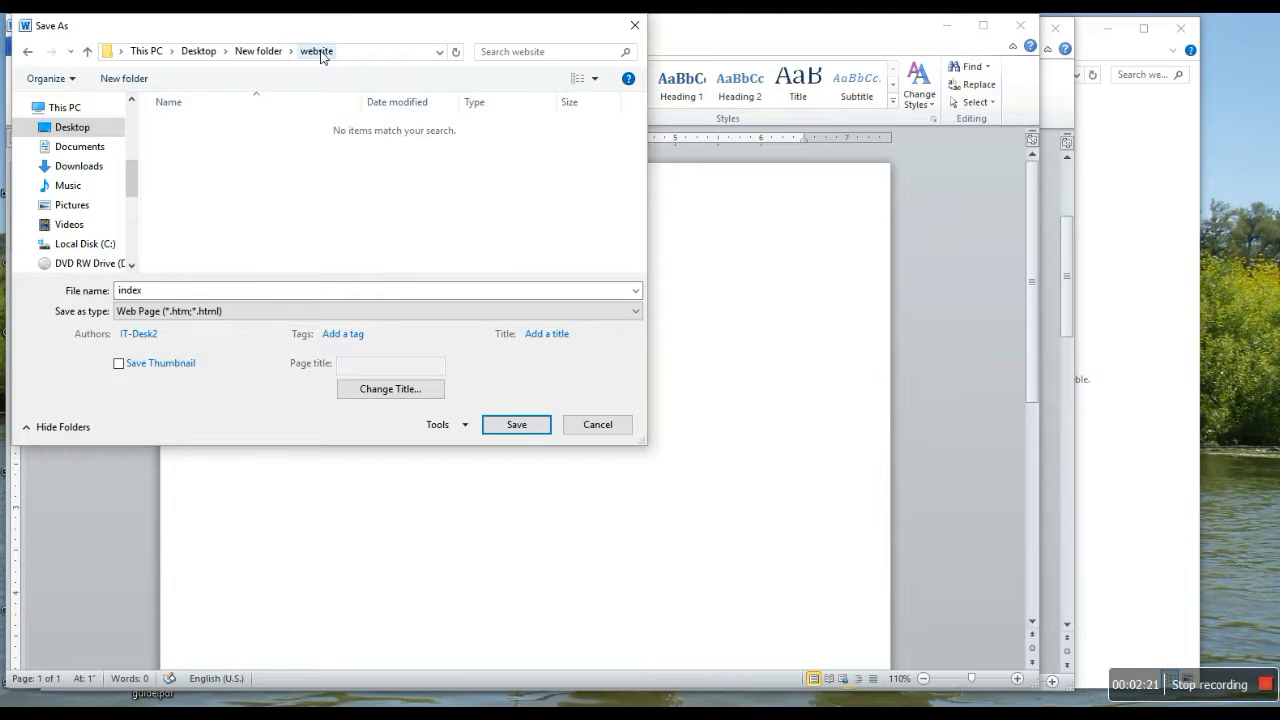
pyautogui.click(516, 425)
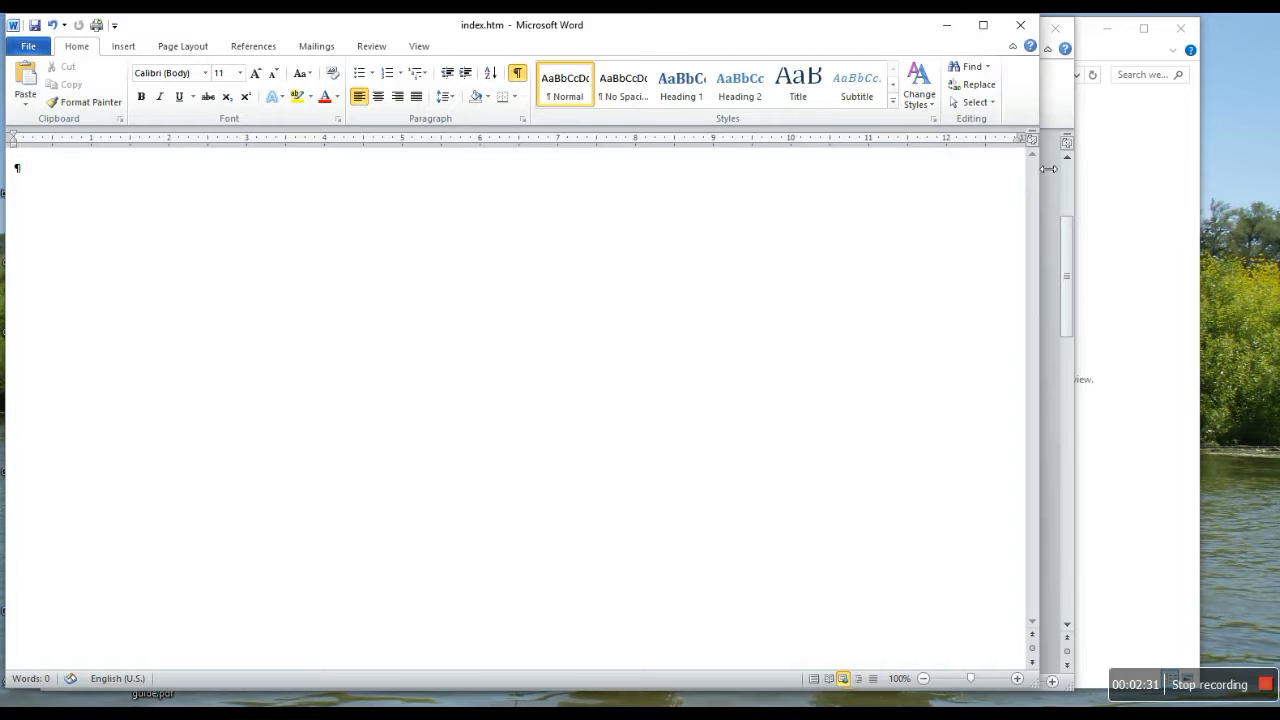
# Step: Widen the document window, insert a table with one column and two rows, and stretch it to about 14 inches wide
pyautogui.moveTo(1048, 169); pyautogui.dragTo(1222, 190)
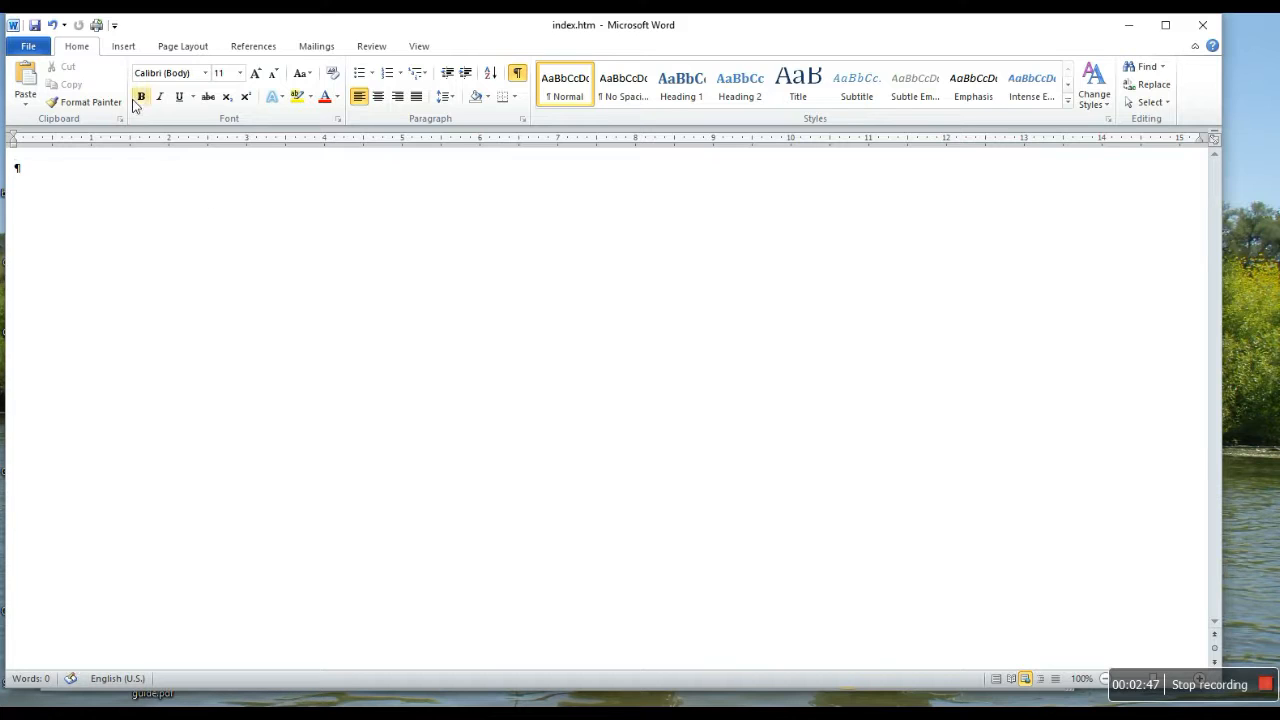
pyautogui.click(124, 48)
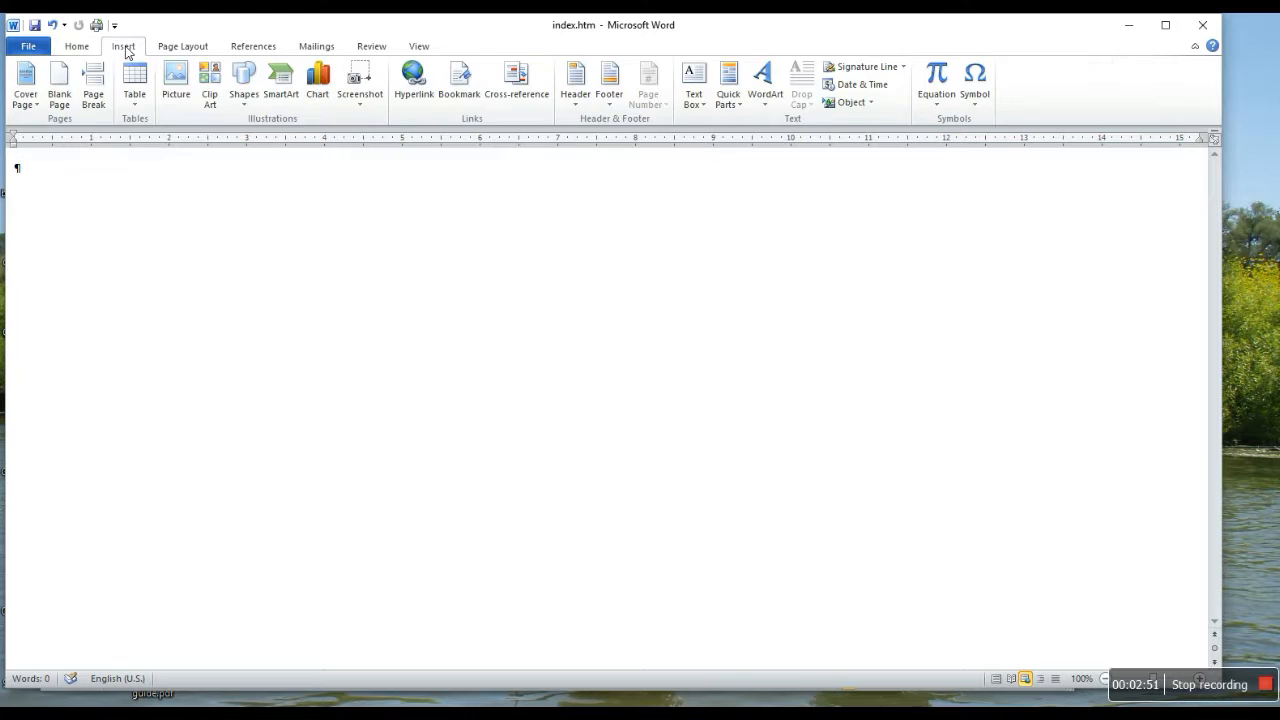
pyautogui.click(135, 104)
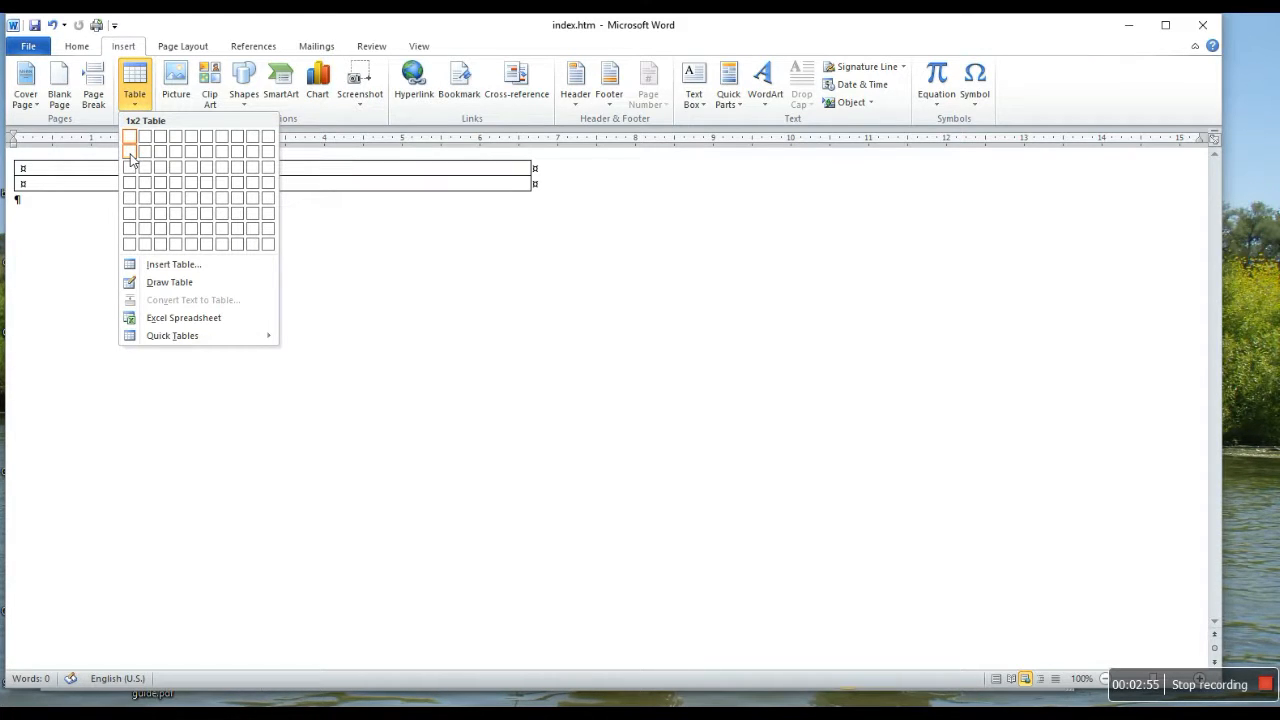
pyautogui.click(130, 153)
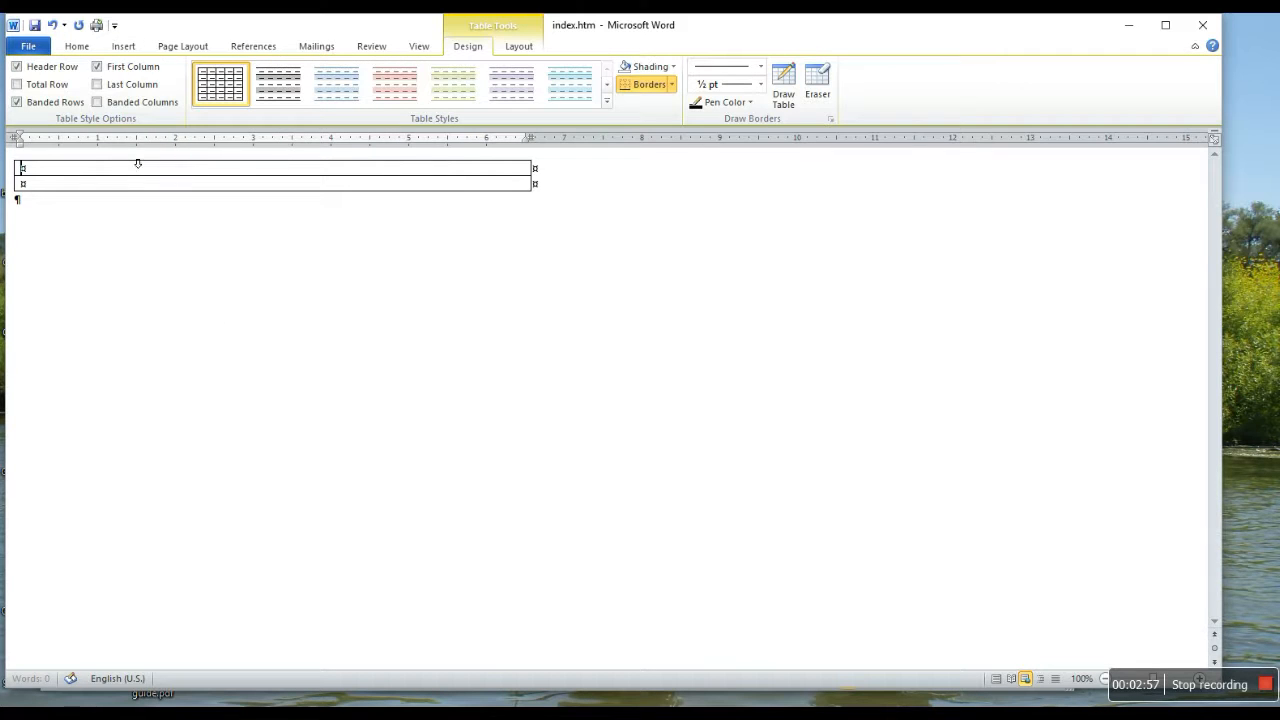
pyautogui.moveTo(532, 138)
pyautogui.mouseDown()
pyautogui.moveTo(1180, 166)
pyautogui.moveTo(1157, 145)
pyautogui.moveTo(1110, 150)
pyautogui.mouseUp()
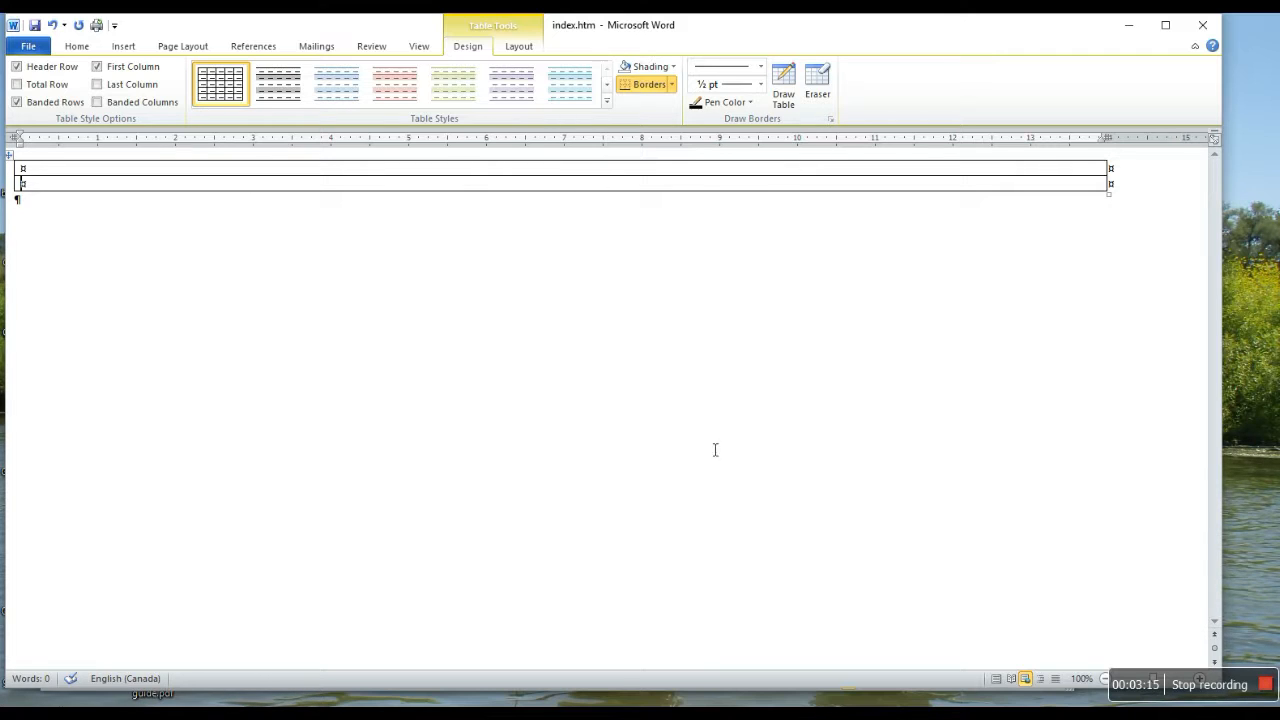
# Step: Check the website instructions, return to index.htm and insert a nested table with three columns and one row in the table's upper row
pyautogui.moveTo(588, 656)
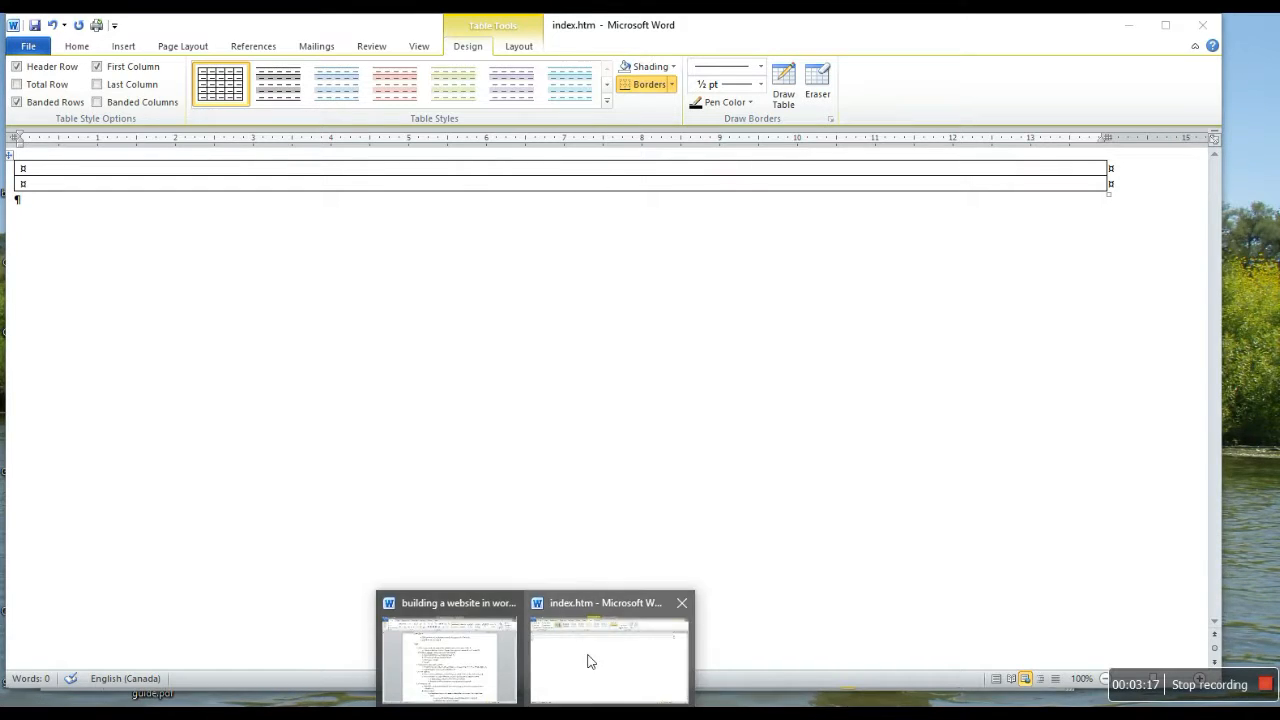
pyautogui.click(447, 640)
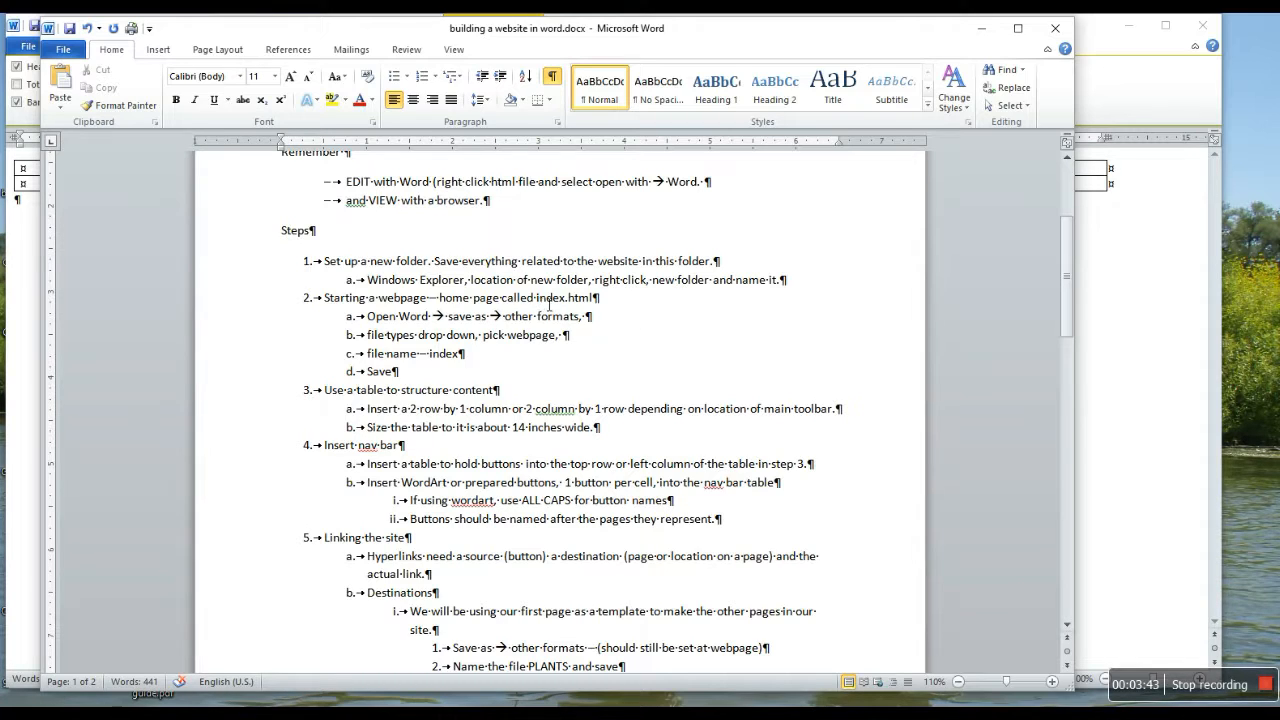
pyautogui.scroll(2, 553, 308)
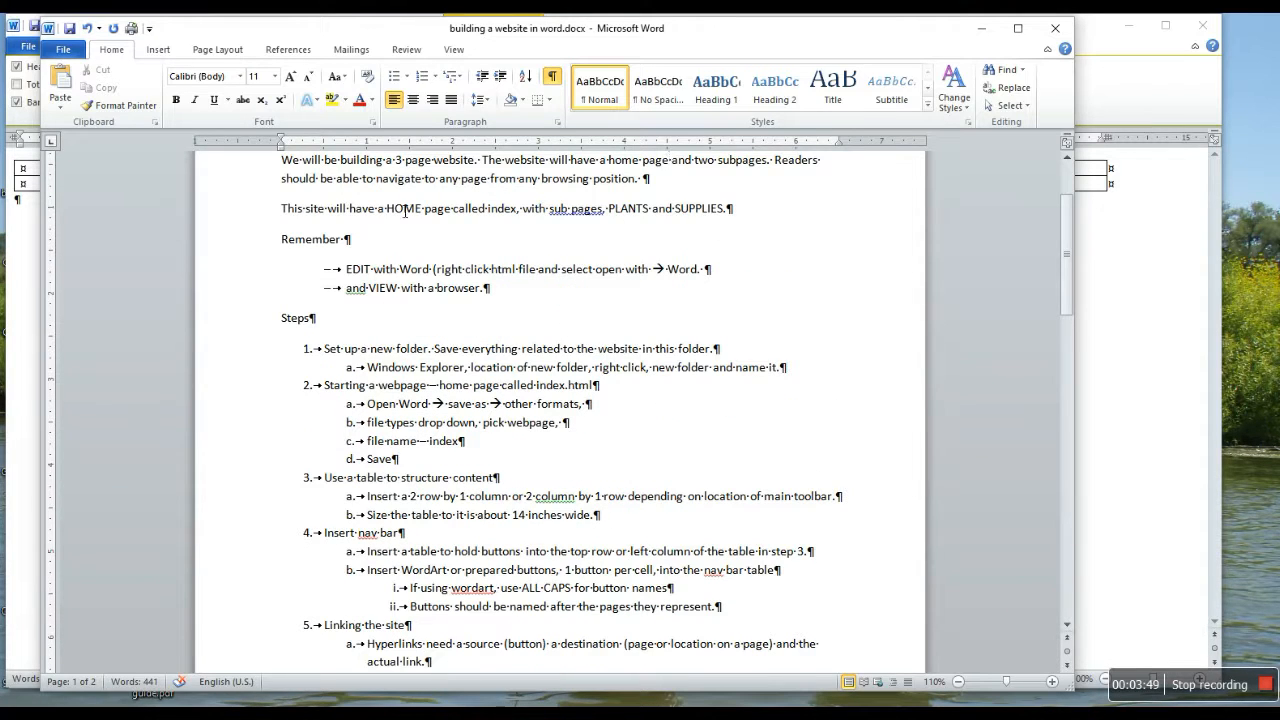
pyautogui.click(1136, 276)
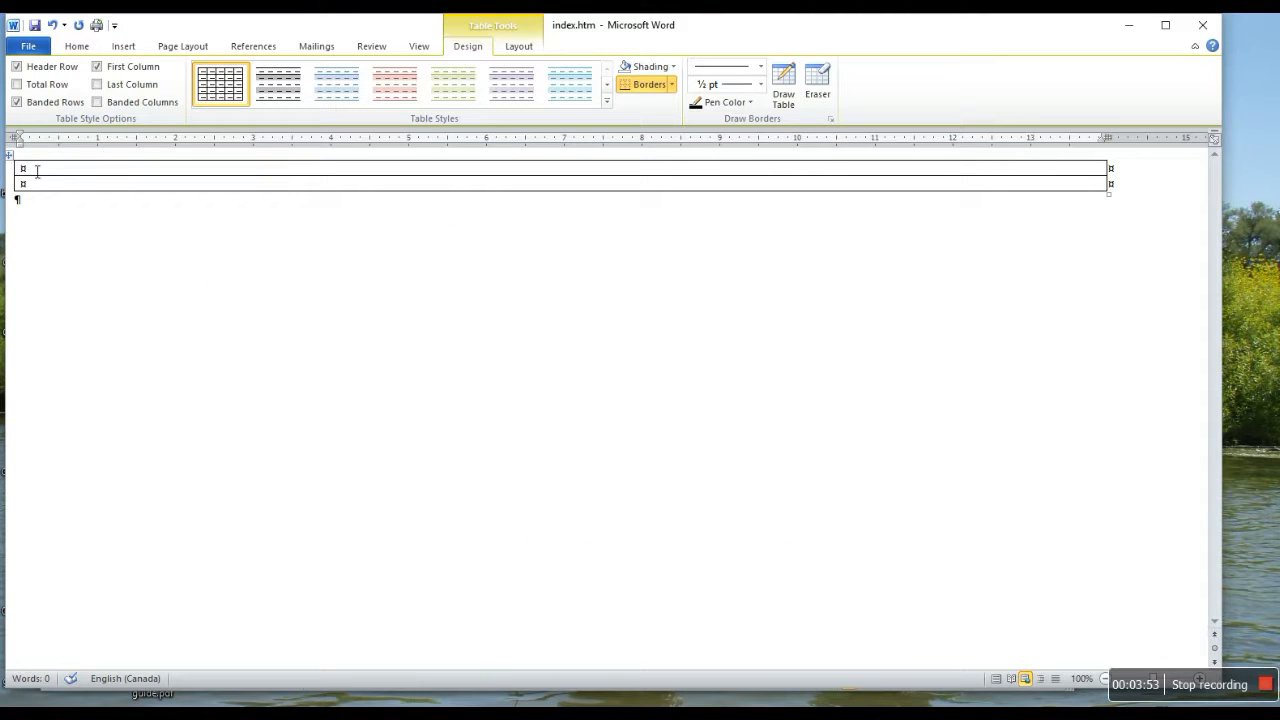
pyautogui.click(122, 45)
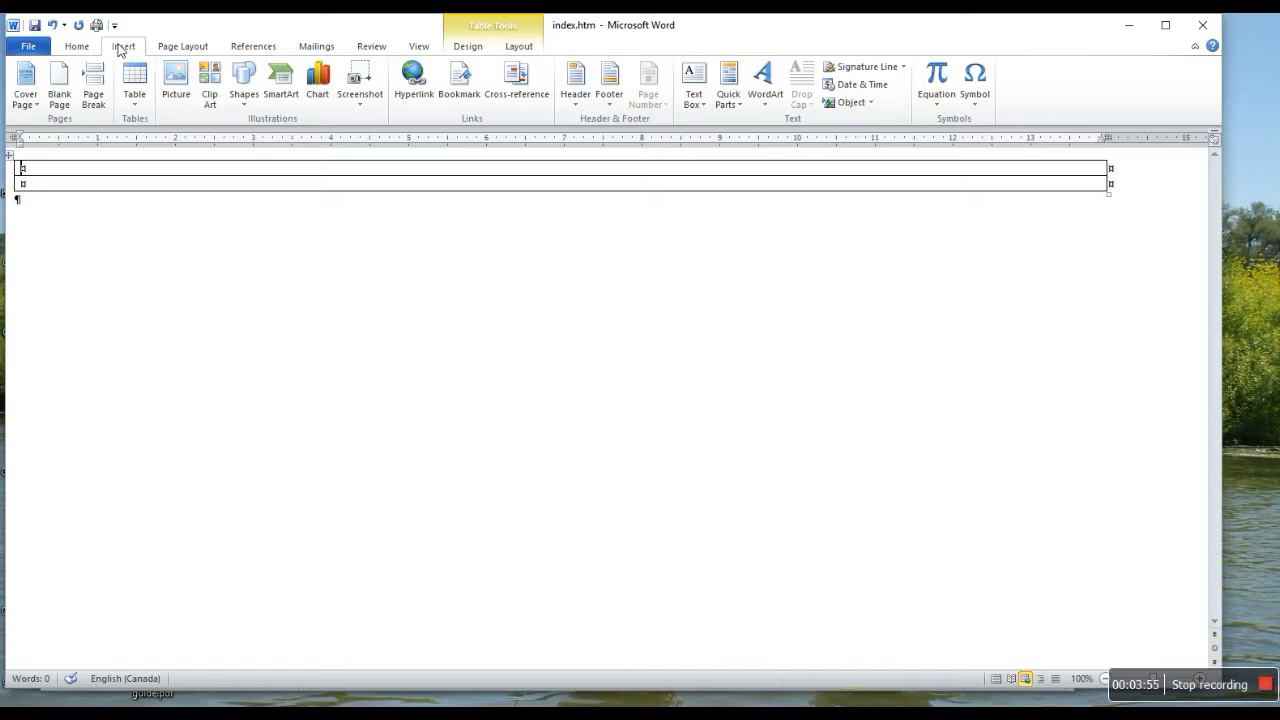
pyautogui.click(135, 95)
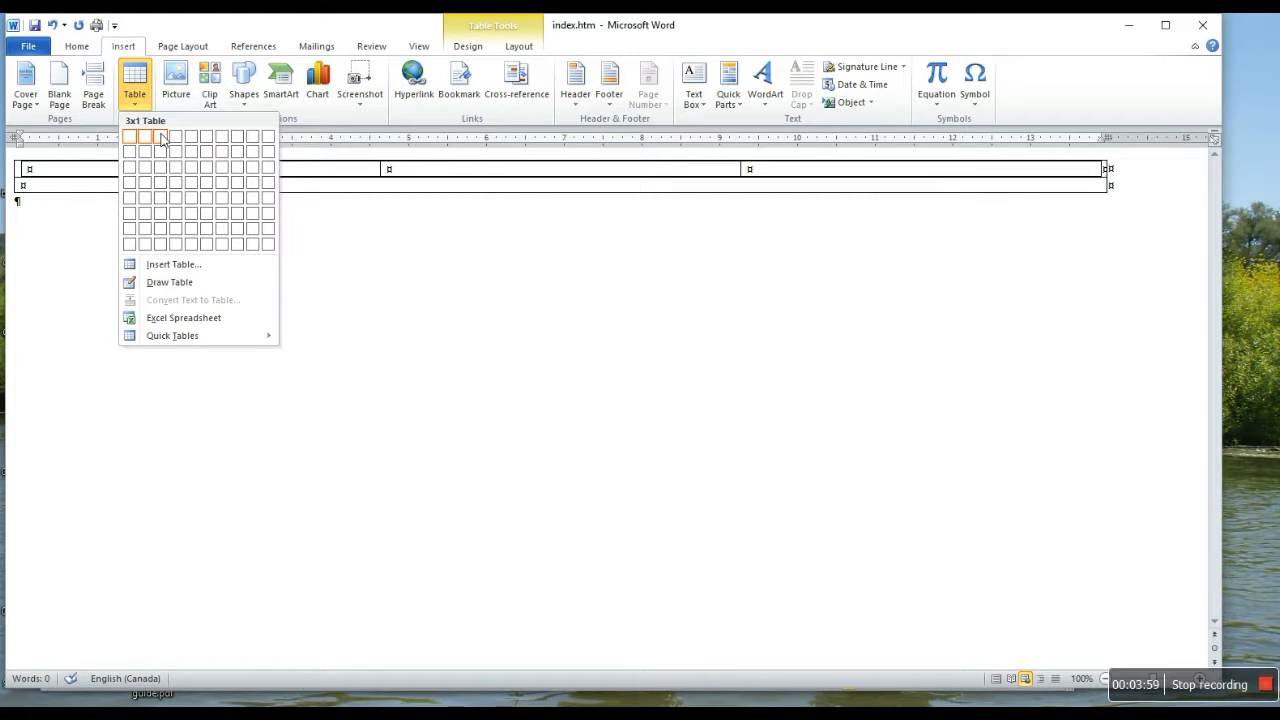
pyautogui.click(163, 139)
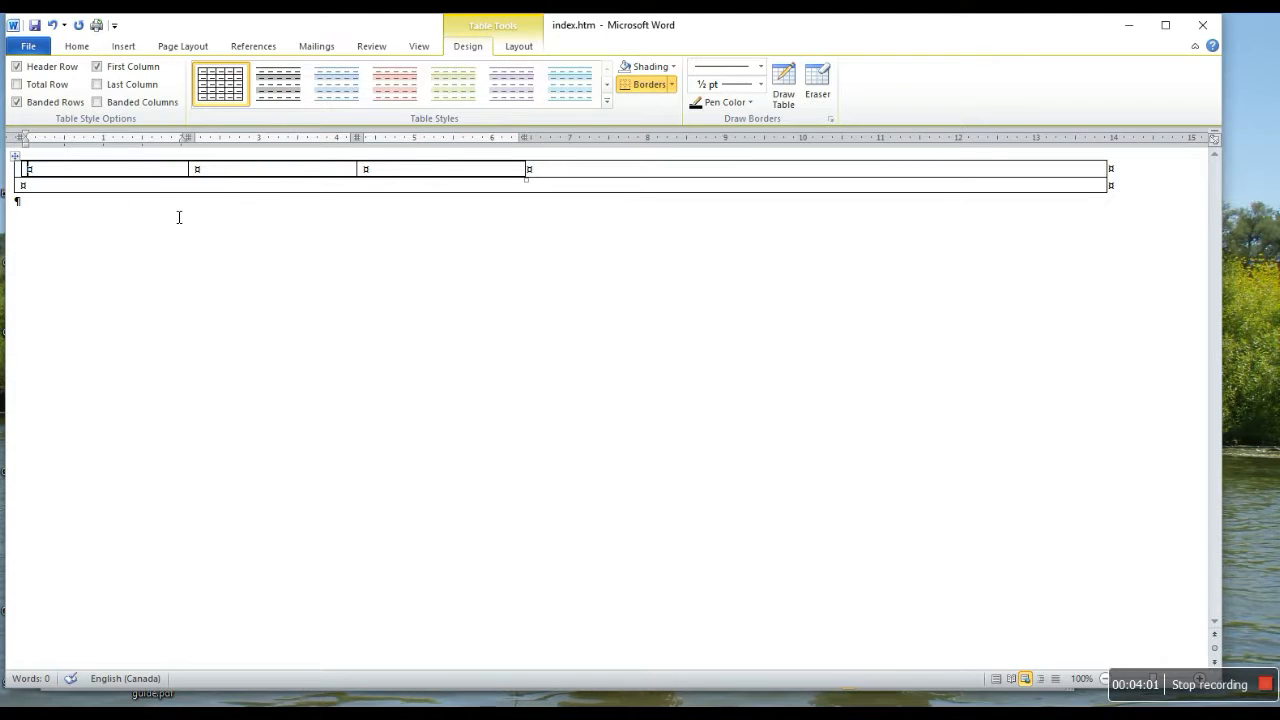
# Step: Insert WordArt reading HOME in the nested table's first cell, using the first blue style in the gallery's fourth row
pyautogui.click(123, 46)
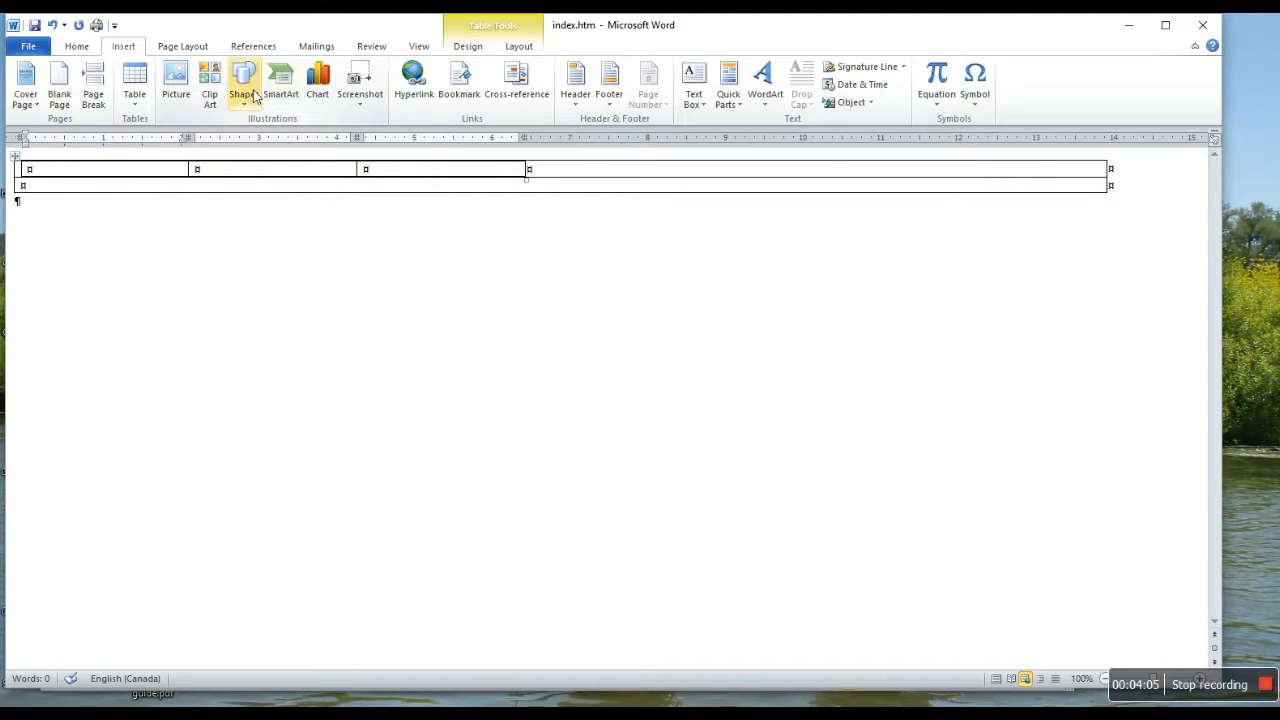
pyautogui.click(765, 86)
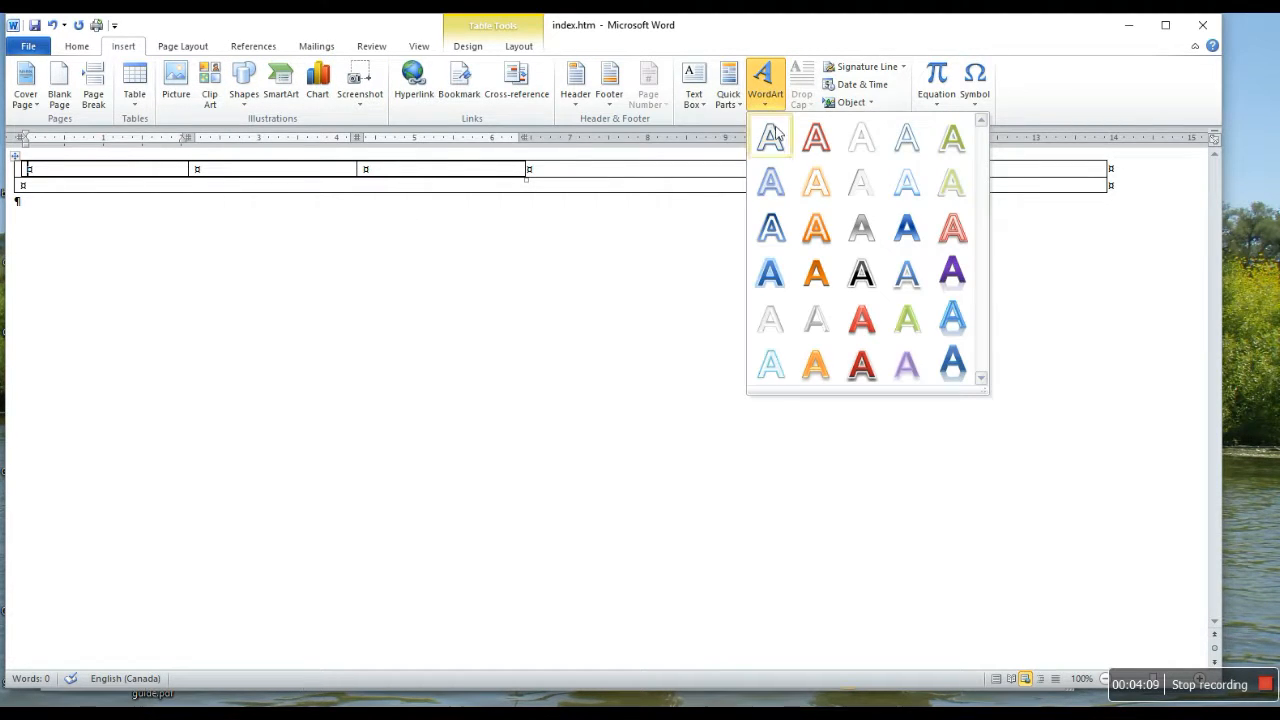
pyautogui.click(770, 274)
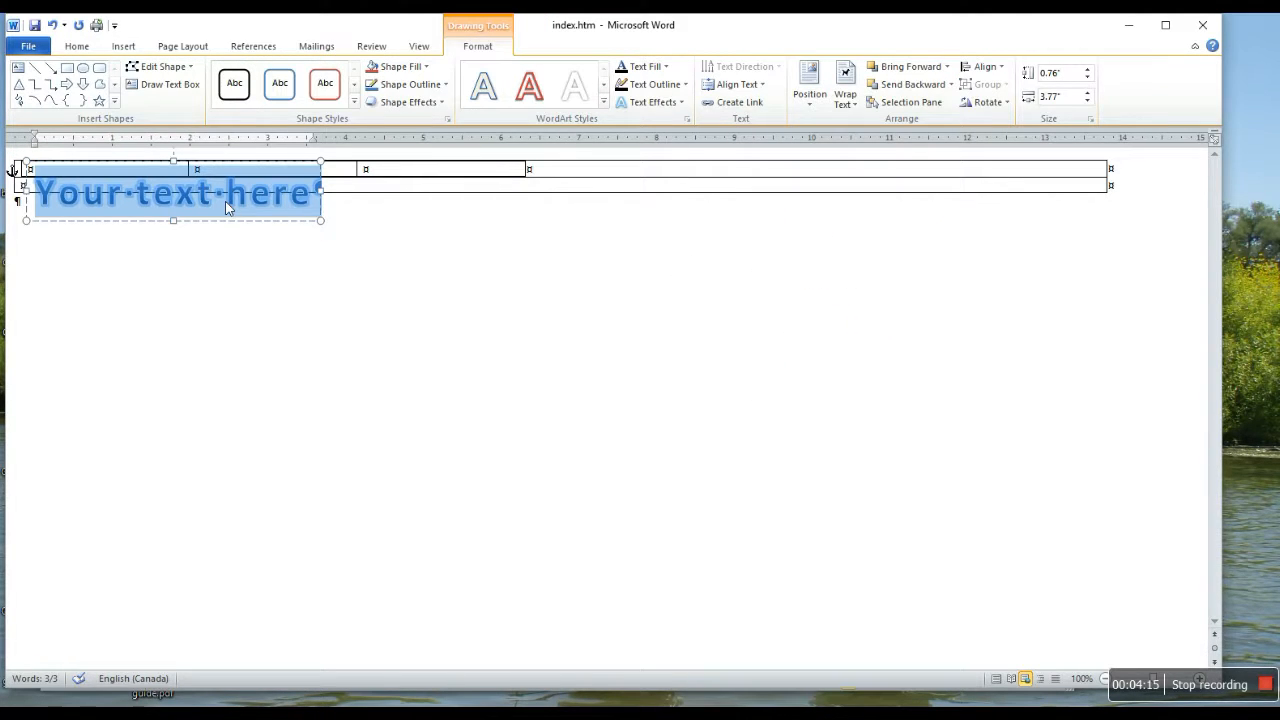
pyautogui.write('H')
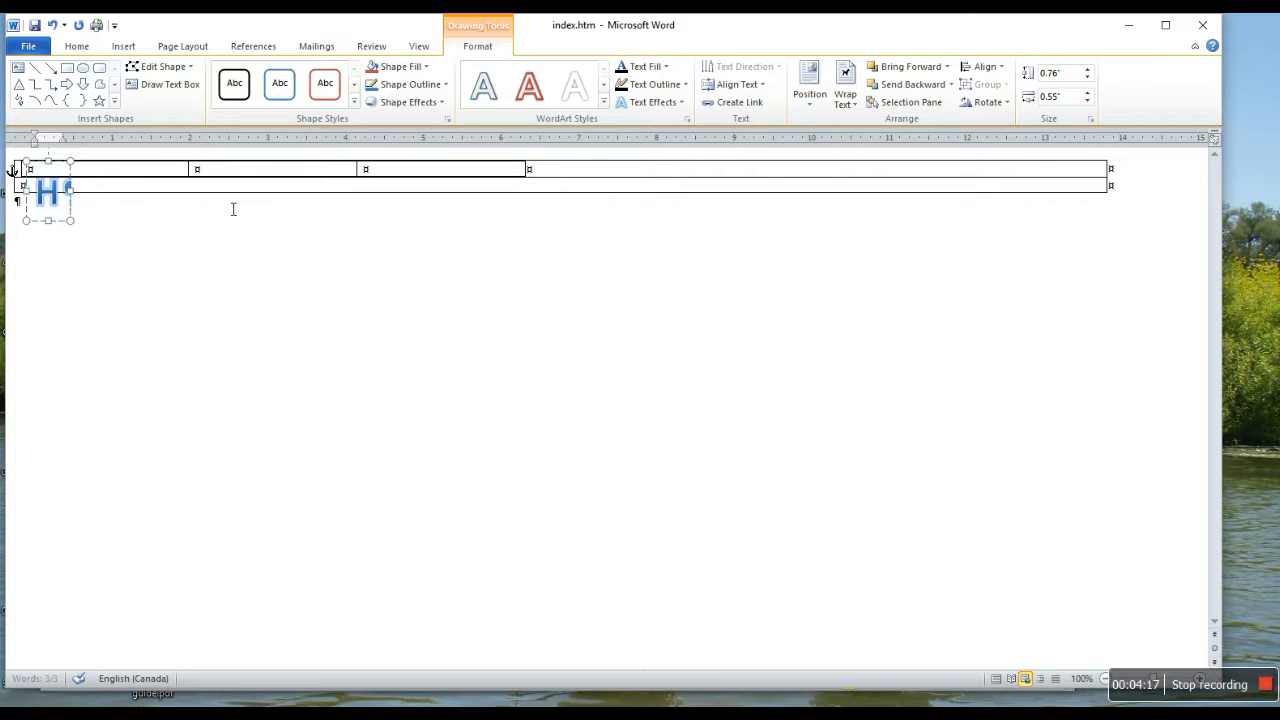
pyautogui.write('OME')
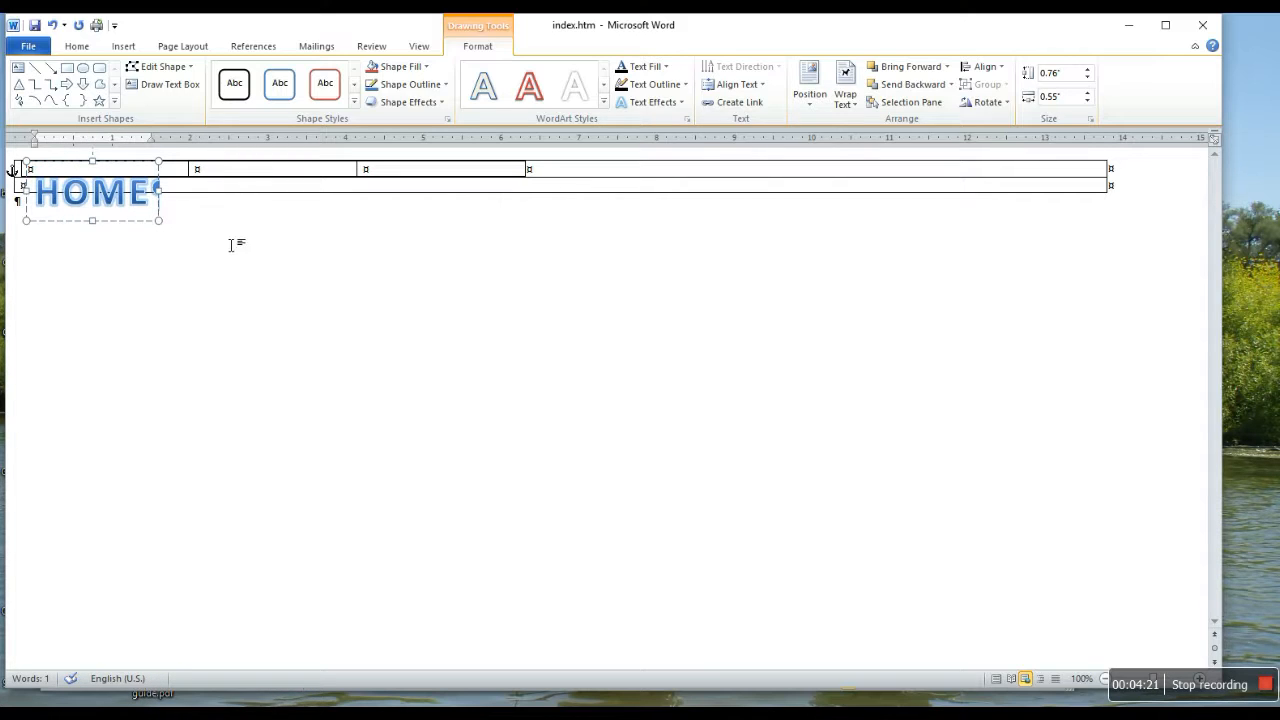
pyautogui.press('Return')
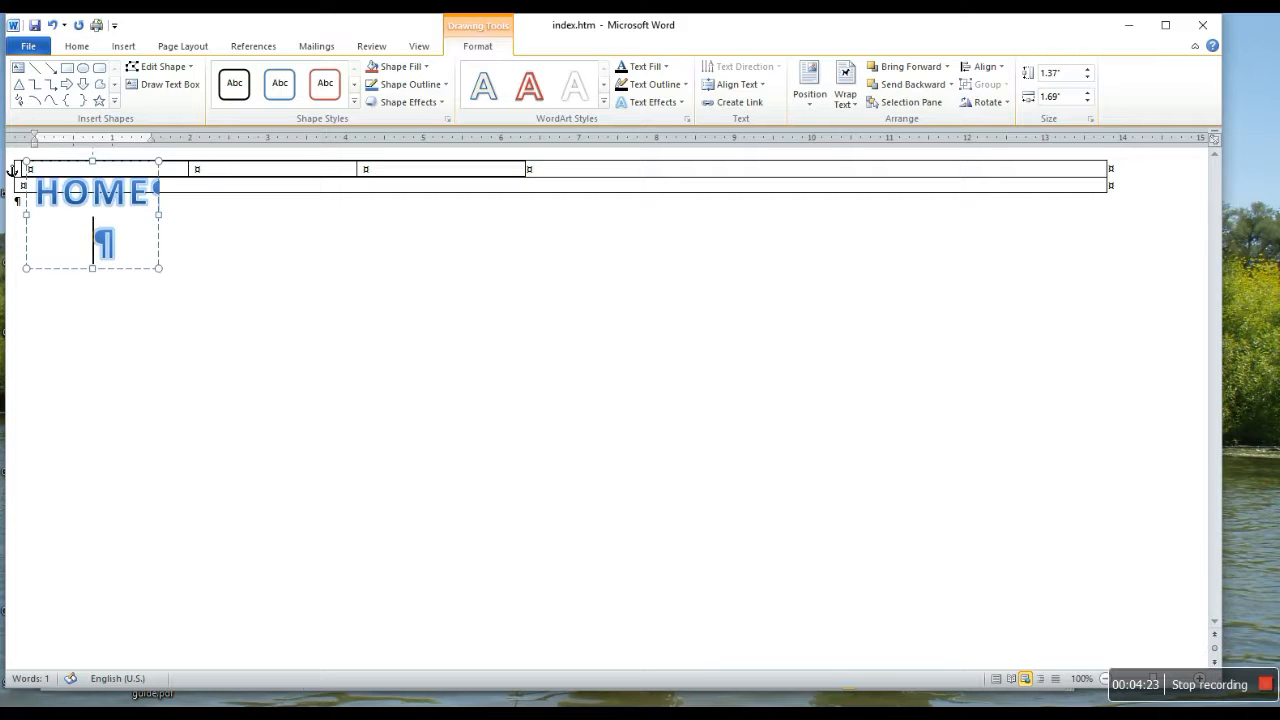
pyautogui.press('BackSpace')
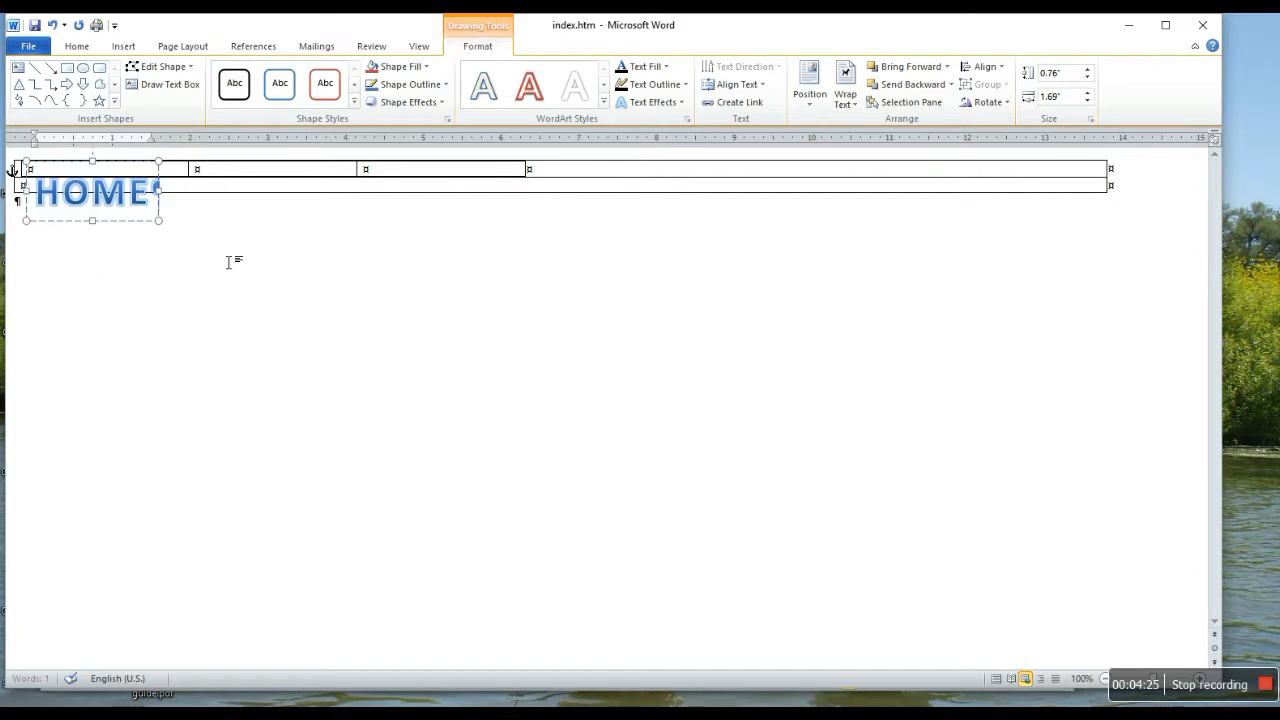
# Step: Set the HOME WordArt's text wrapping to In Line with Text so it sits inside its cell
pyautogui.click(224, 273)
pyautogui.click(124, 200)
pyautogui.click(846, 92)
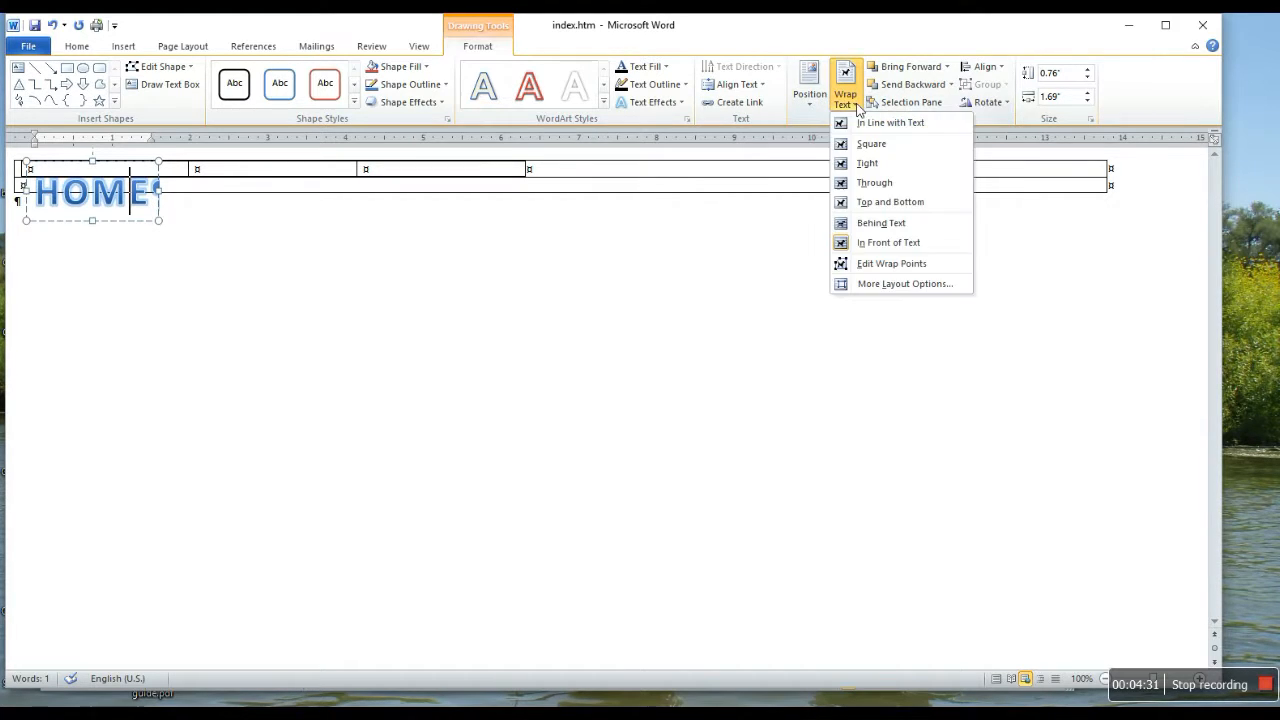
pyautogui.click(864, 124)
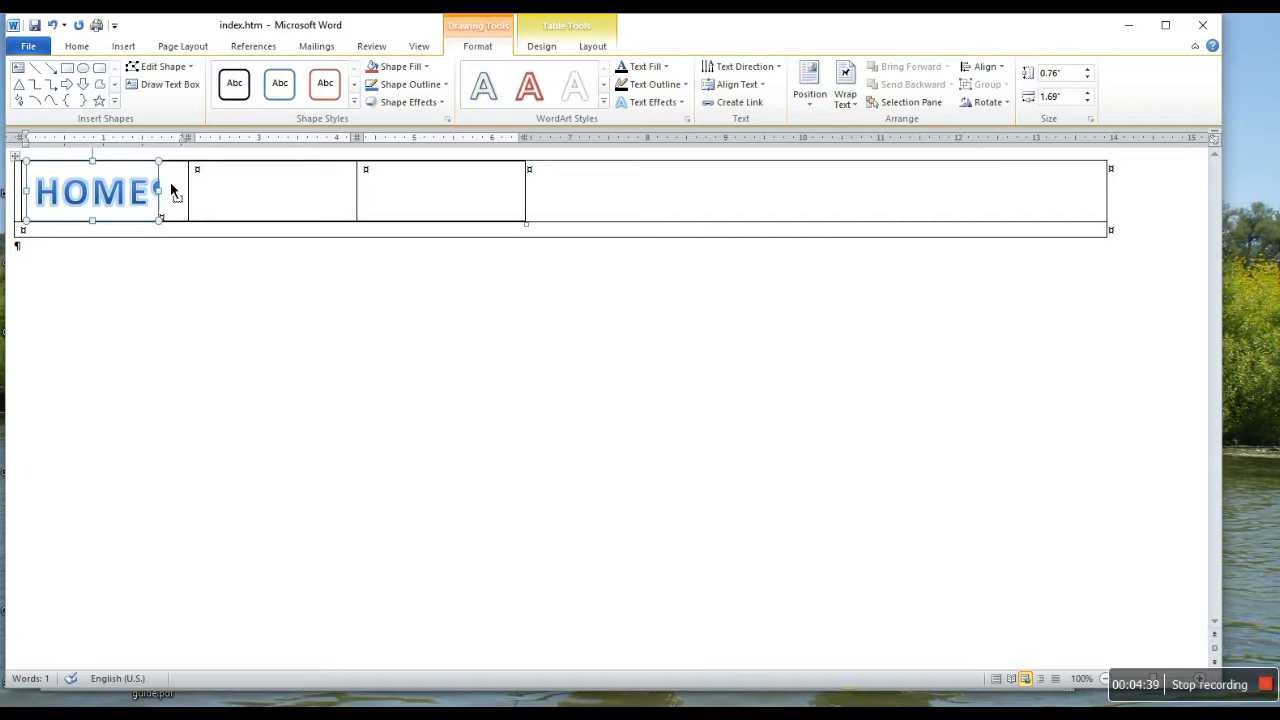
# Step: Copy the HOME WordArt into the second and third cells of the nested navigation table
pyautogui.click(228, 178)
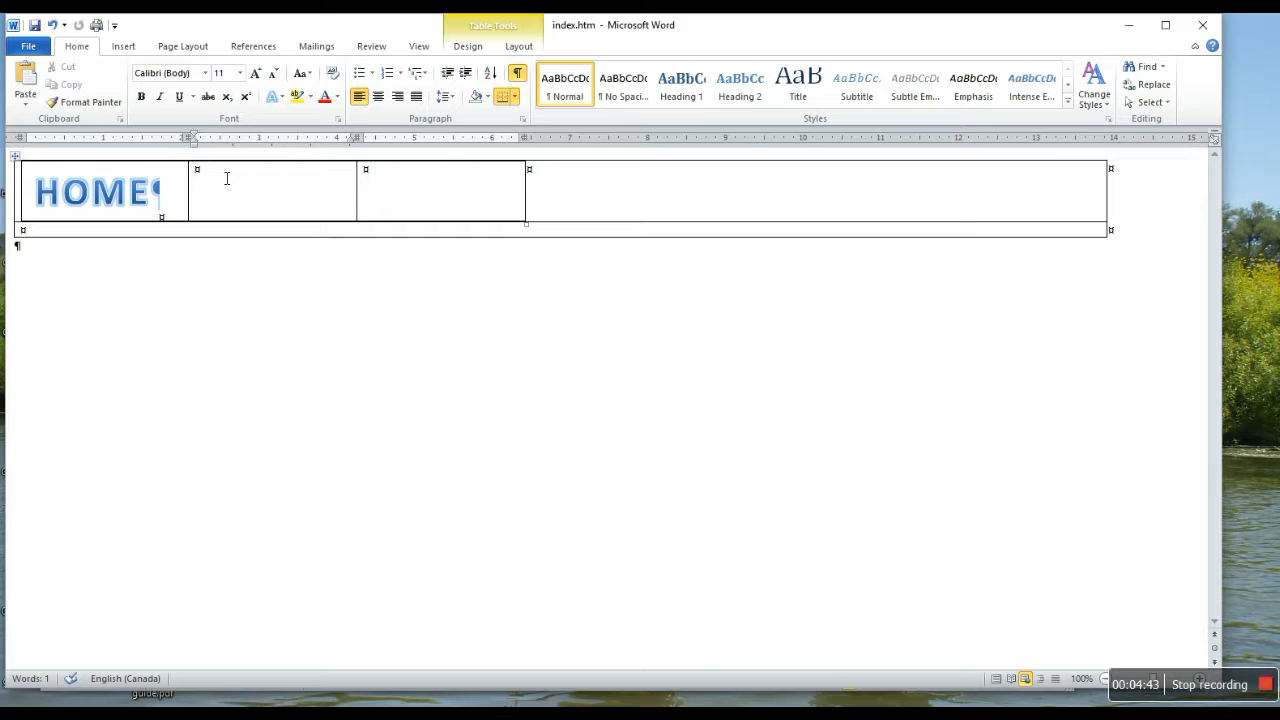
pyautogui.hotkey('ctrl', 'v')
pyautogui.click(398, 192)
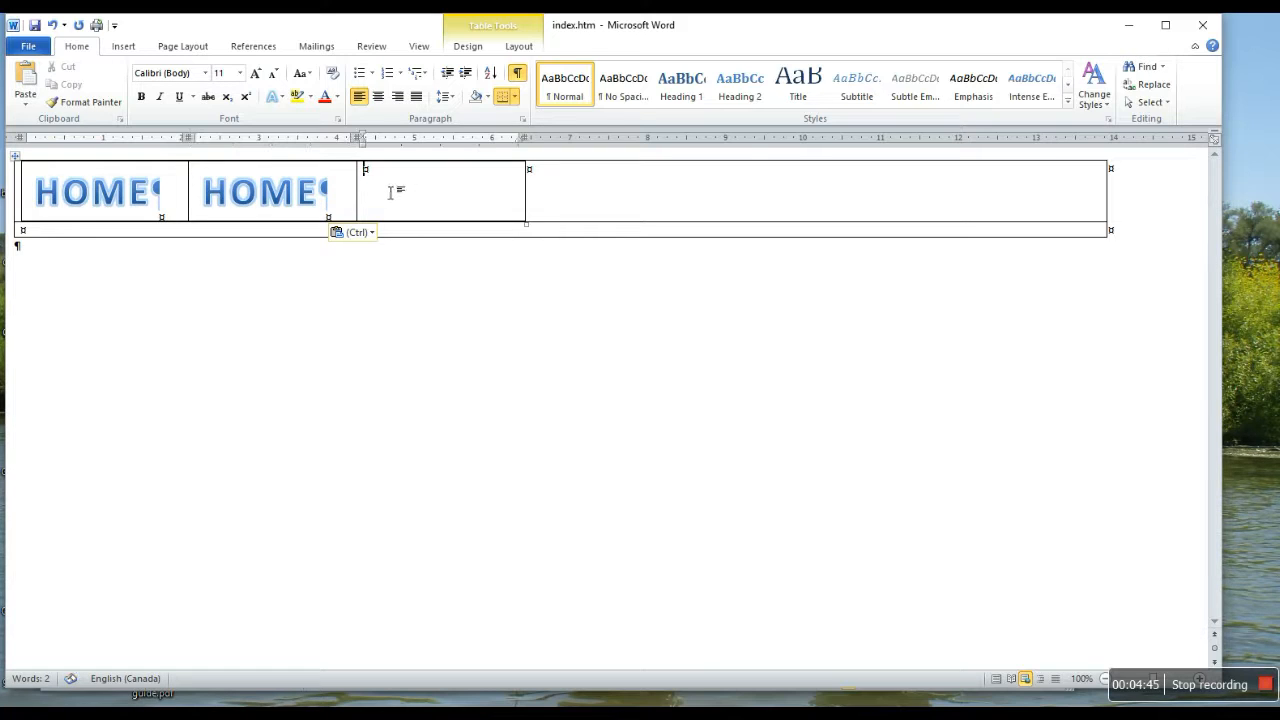
pyautogui.hotkey('ctrl', 'v')
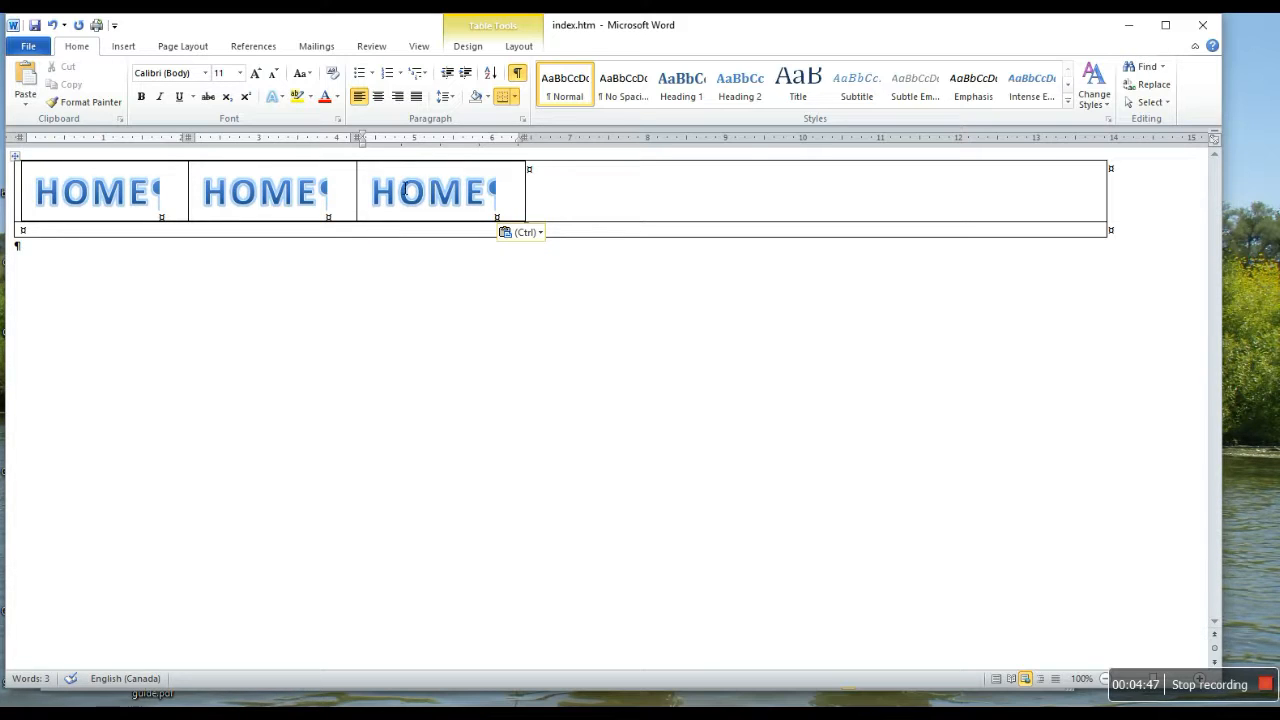
# Step: Add the note "Crtl + c for copy and Crtl + v for paste" below the navigation table in the outer table's upper row
pyautogui.click(612, 187)
pyautogui.write('crtl')
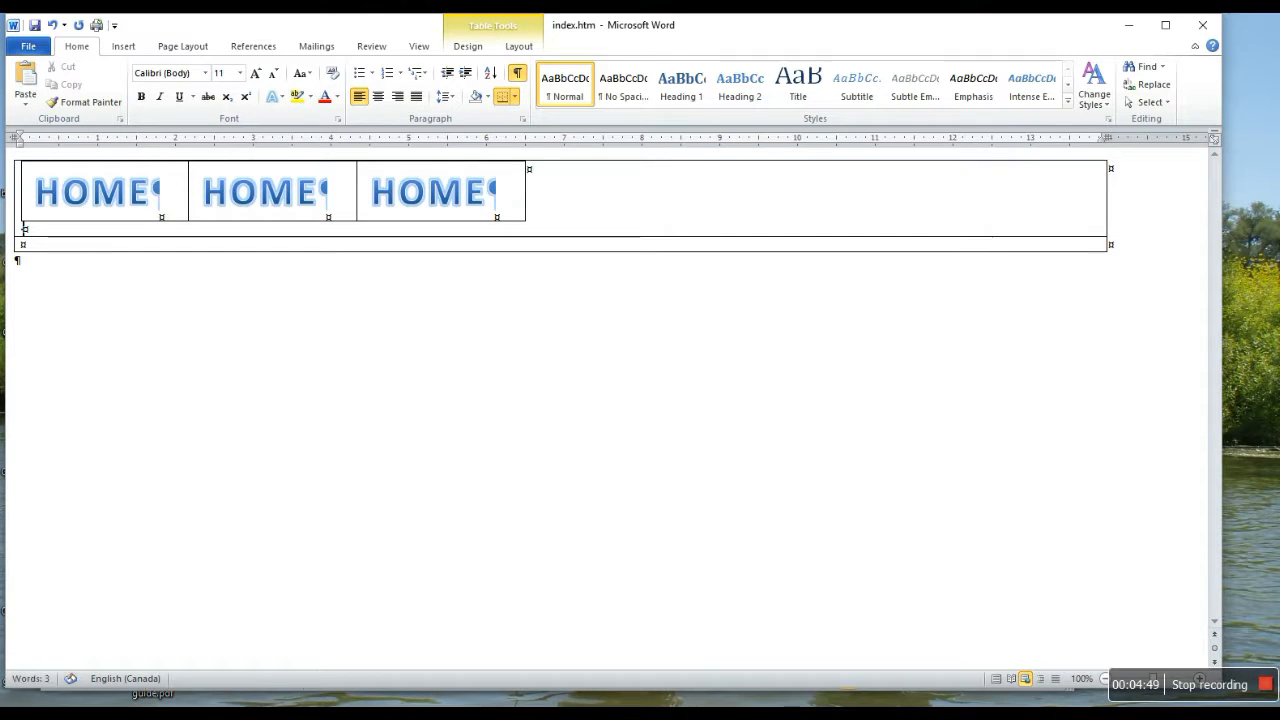
pyautogui.write(' + c')
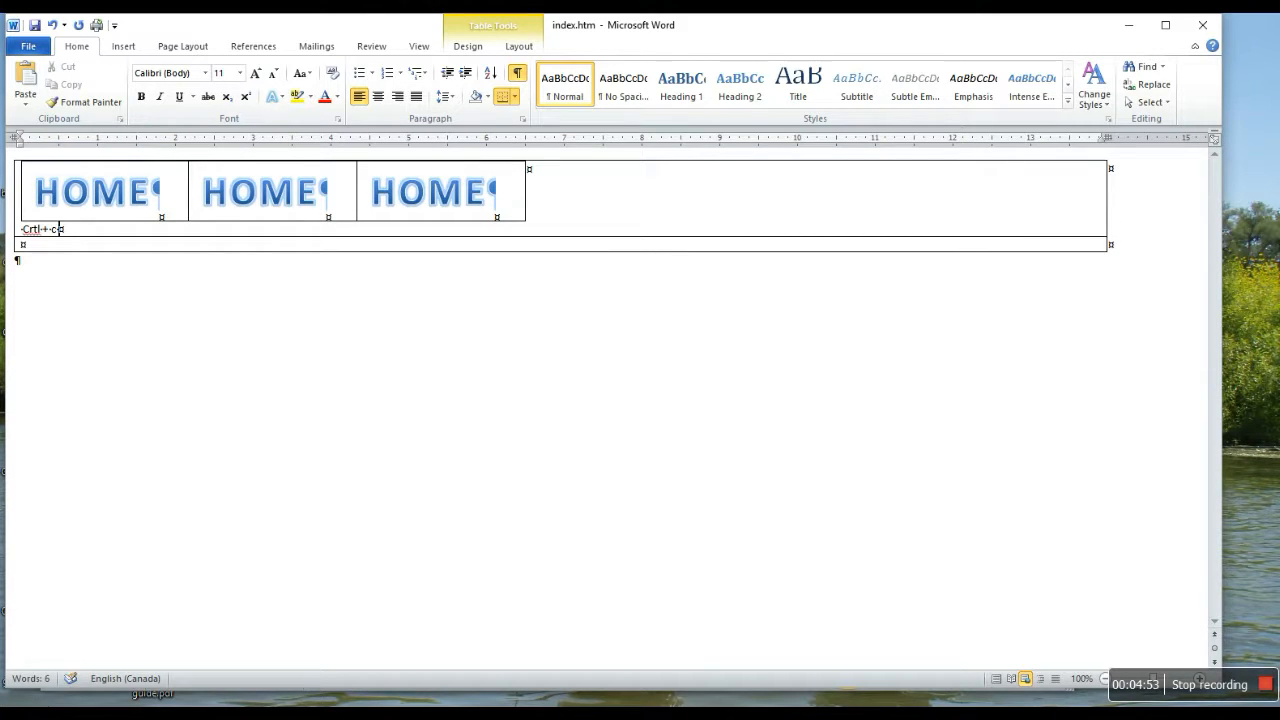
pyautogui.write(' for copy and ')
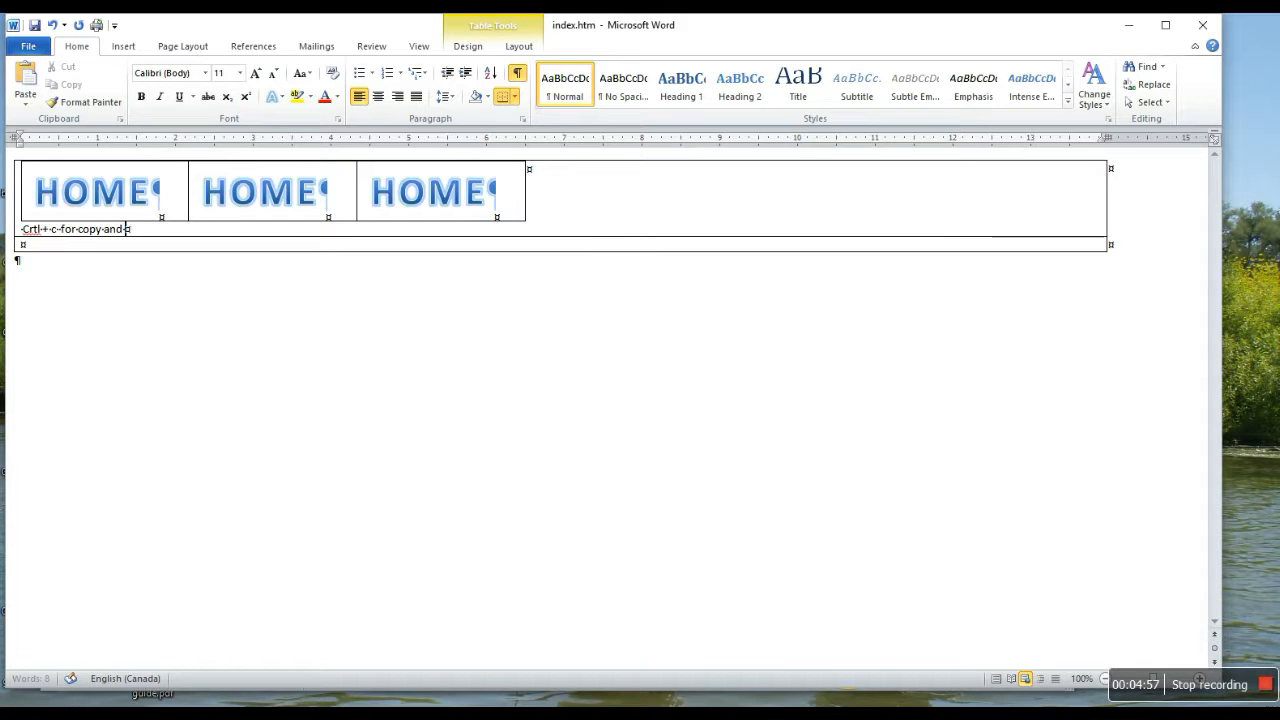
pyautogui.write('Crtl +')
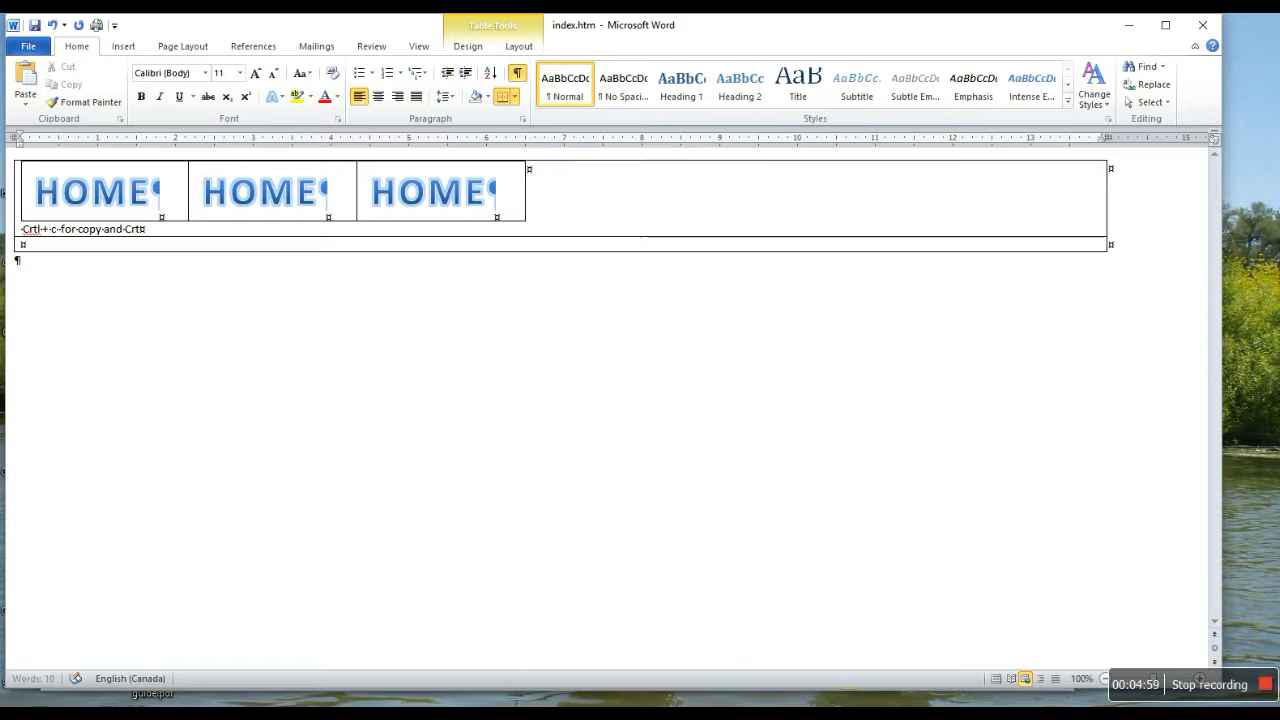
pyautogui.write(' v')
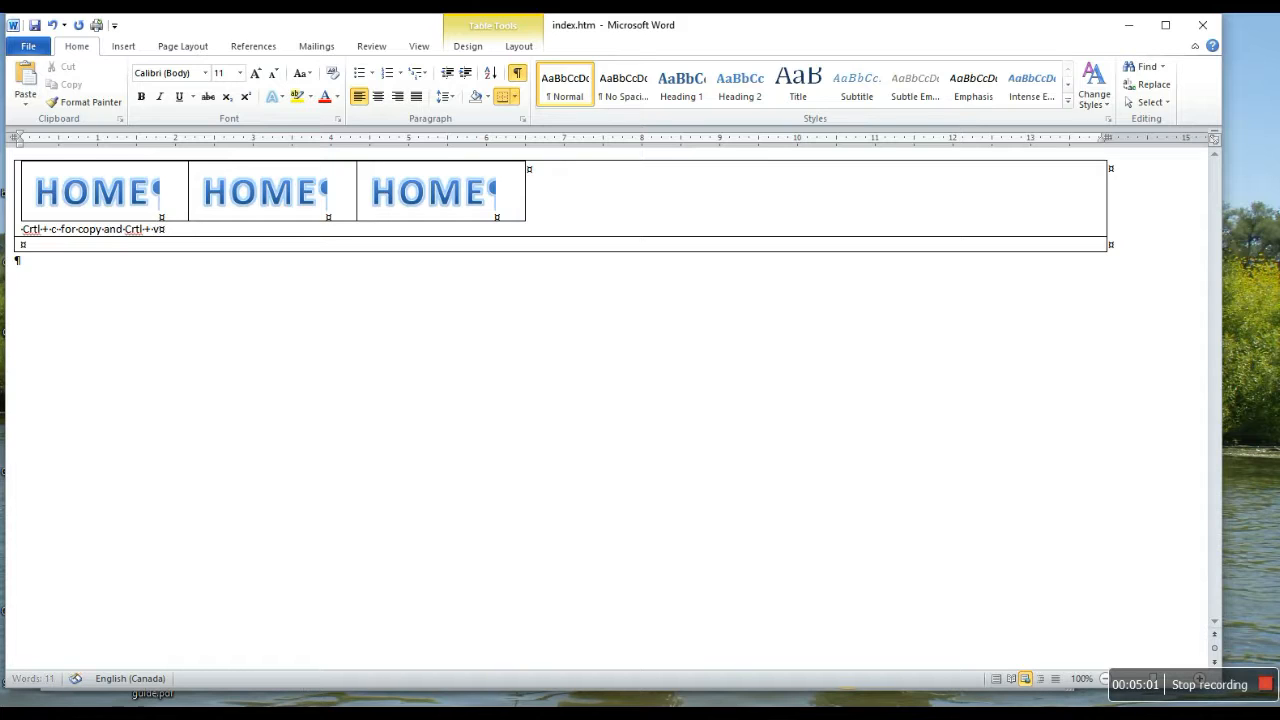
pyautogui.write(' for paste')
# Step: Replace the WordArt text in the second navigation cell with PLANTS
pyautogui.click(273, 200)
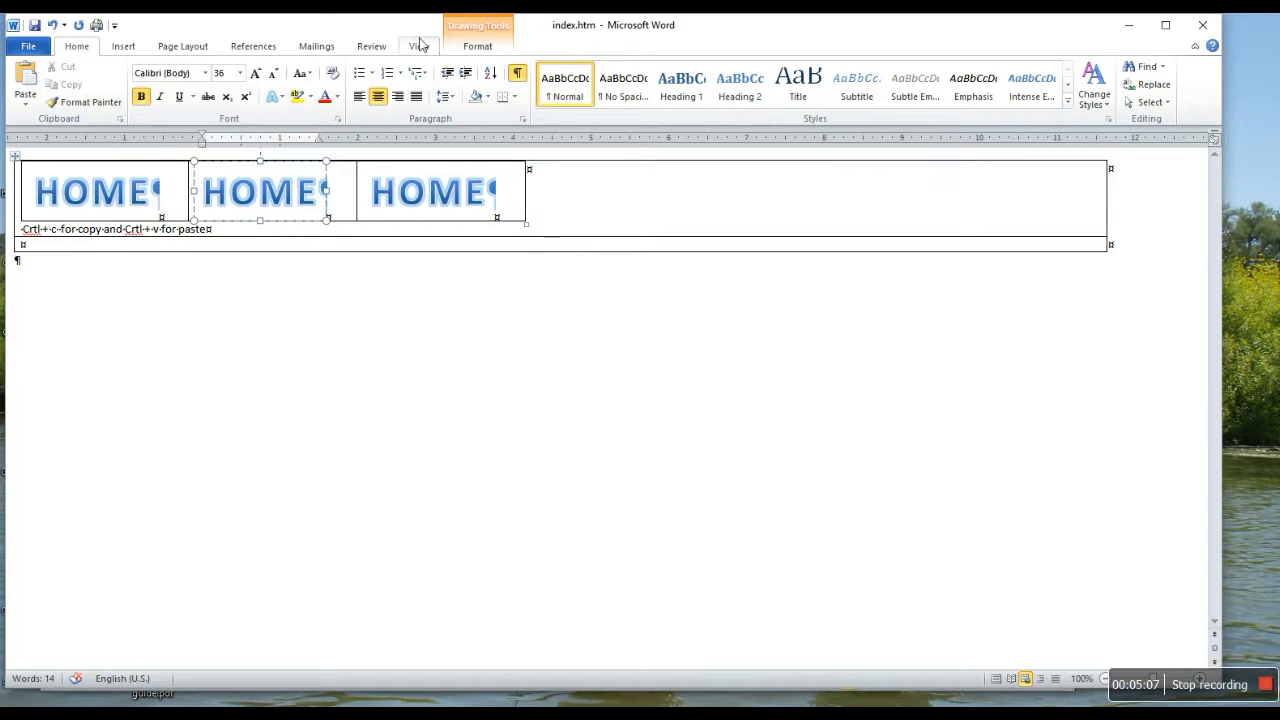
pyautogui.click(327, 188)
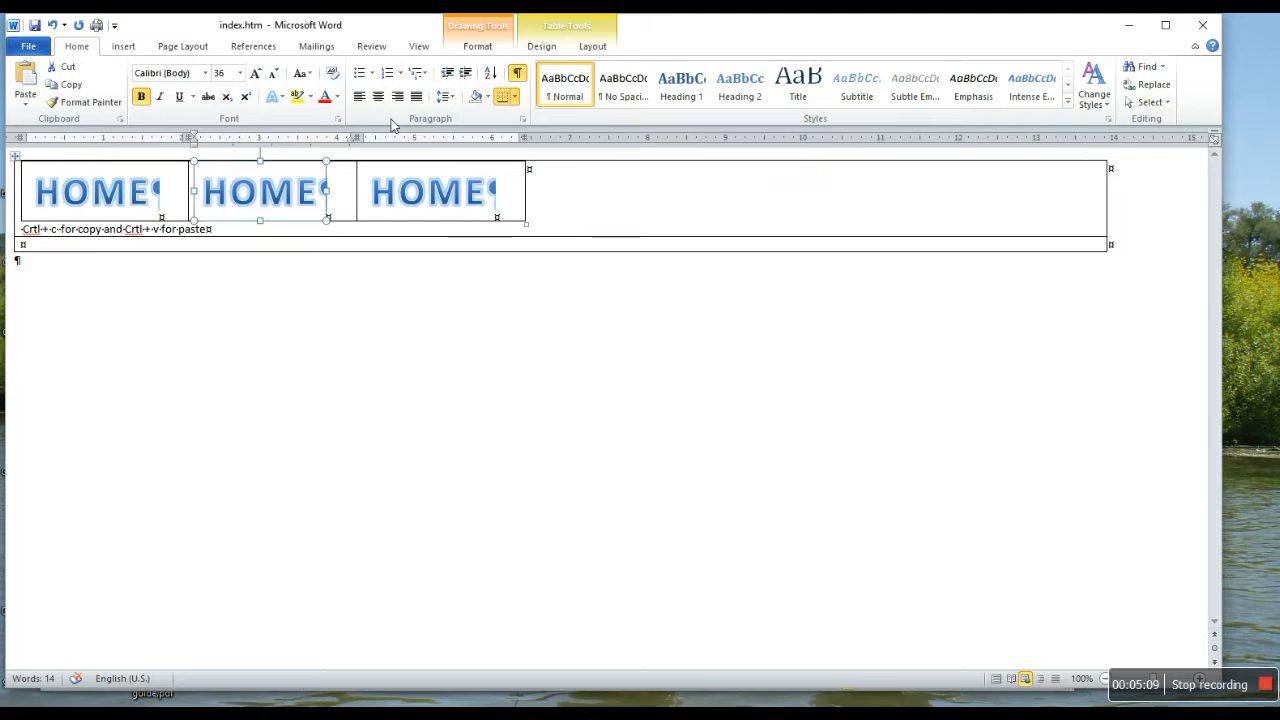
pyautogui.click(484, 28)
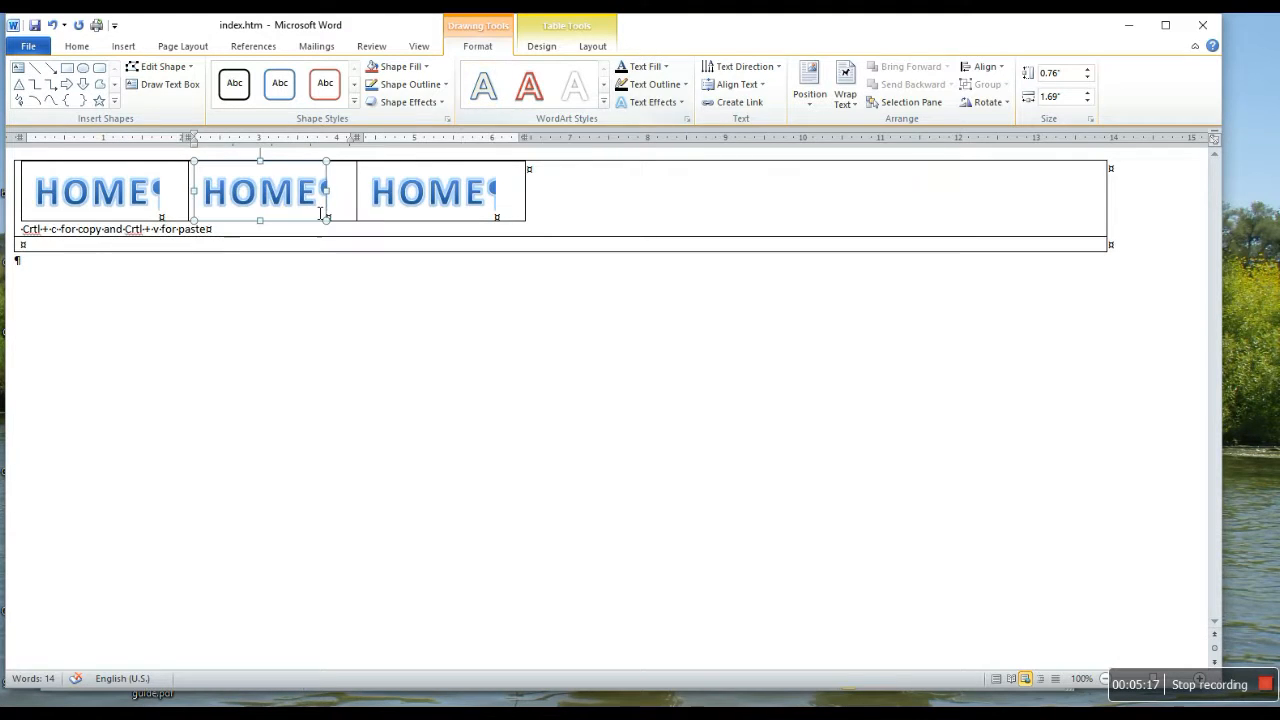
pyautogui.moveTo(321, 197); pyautogui.dragTo(215, 200)
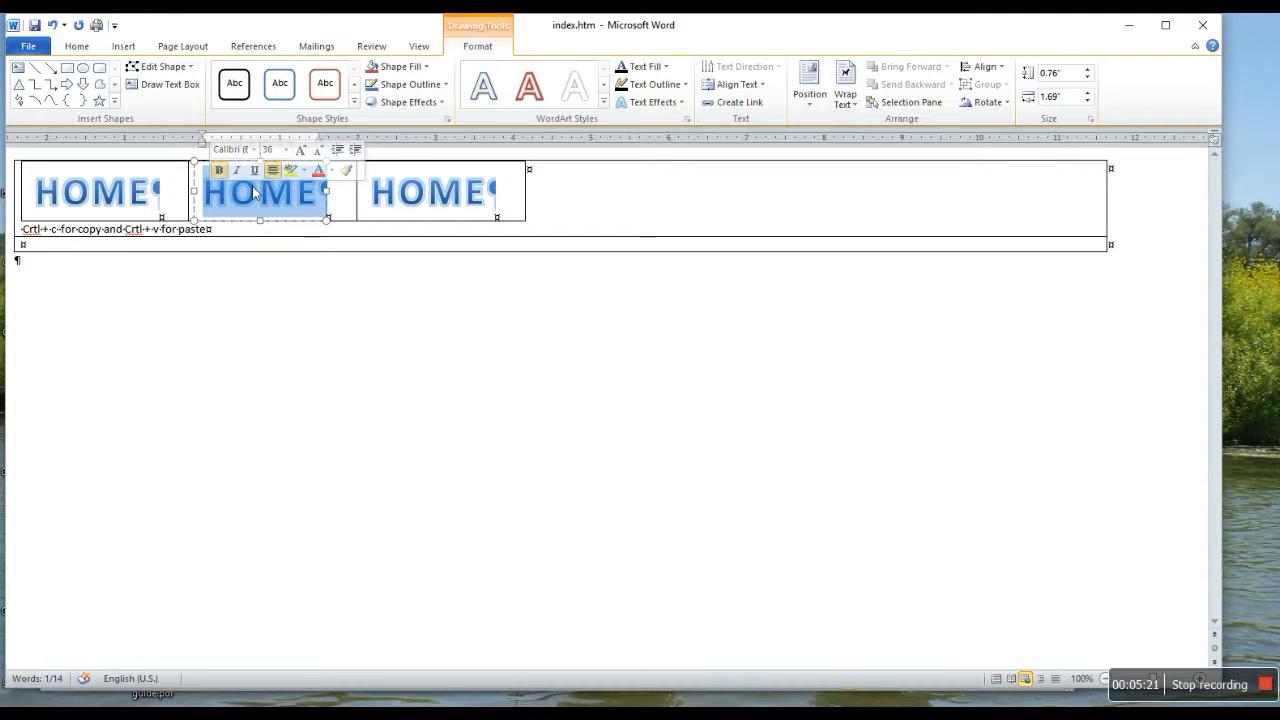
pyautogui.write('PLANR')
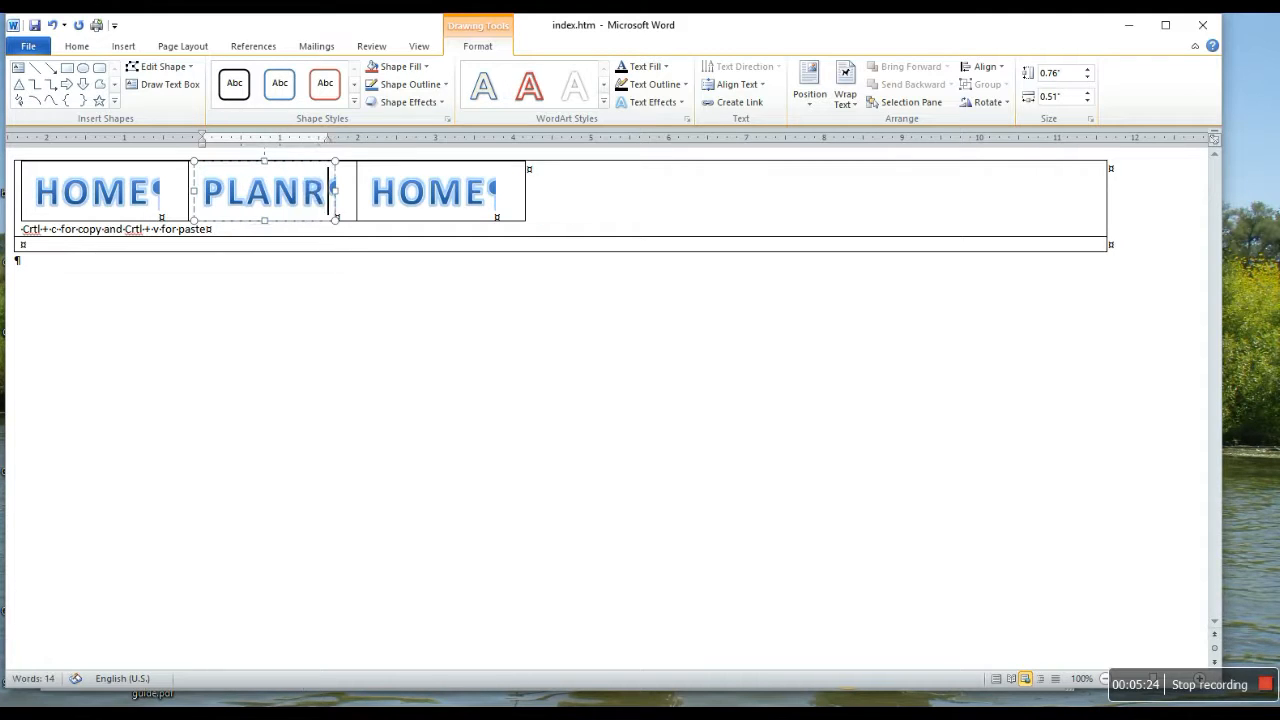
pyautogui.press('BackSpace')
pyautogui.write('TS')
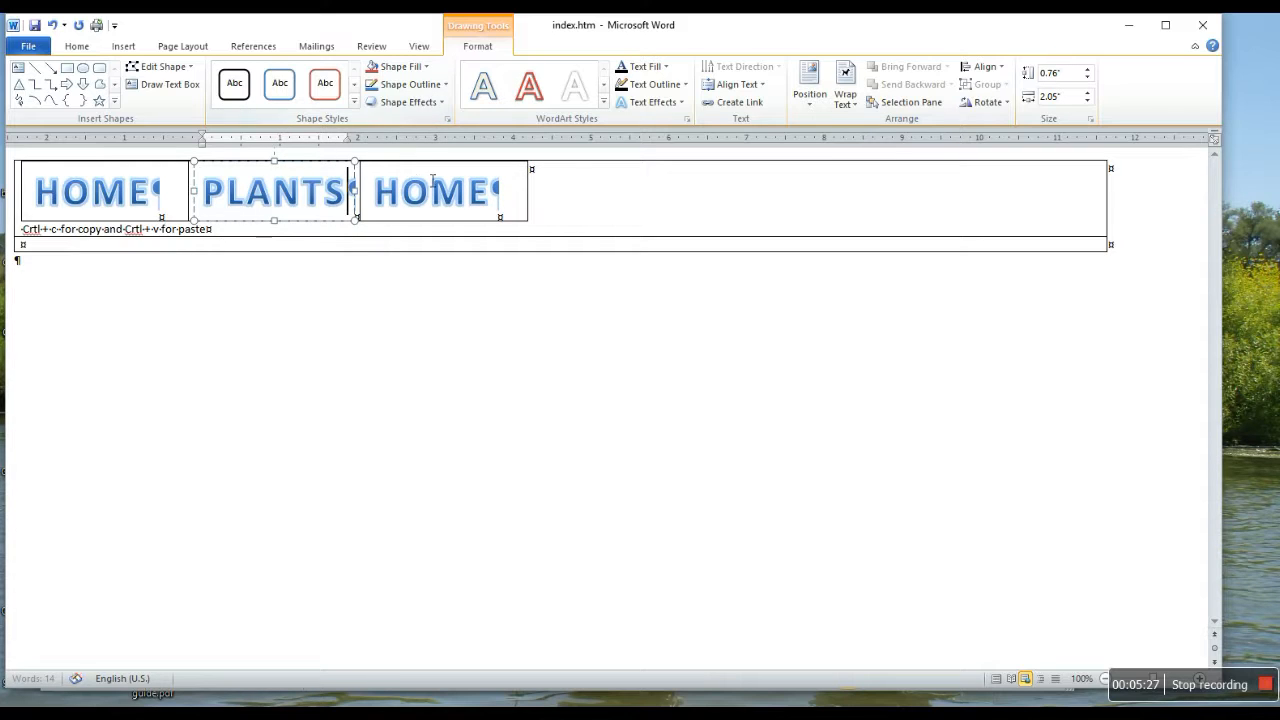
# Step: Replace the WordArt text in the third navigation cell with SUPPLIES
pyautogui.moveTo(490, 194); pyautogui.dragTo(374, 195)
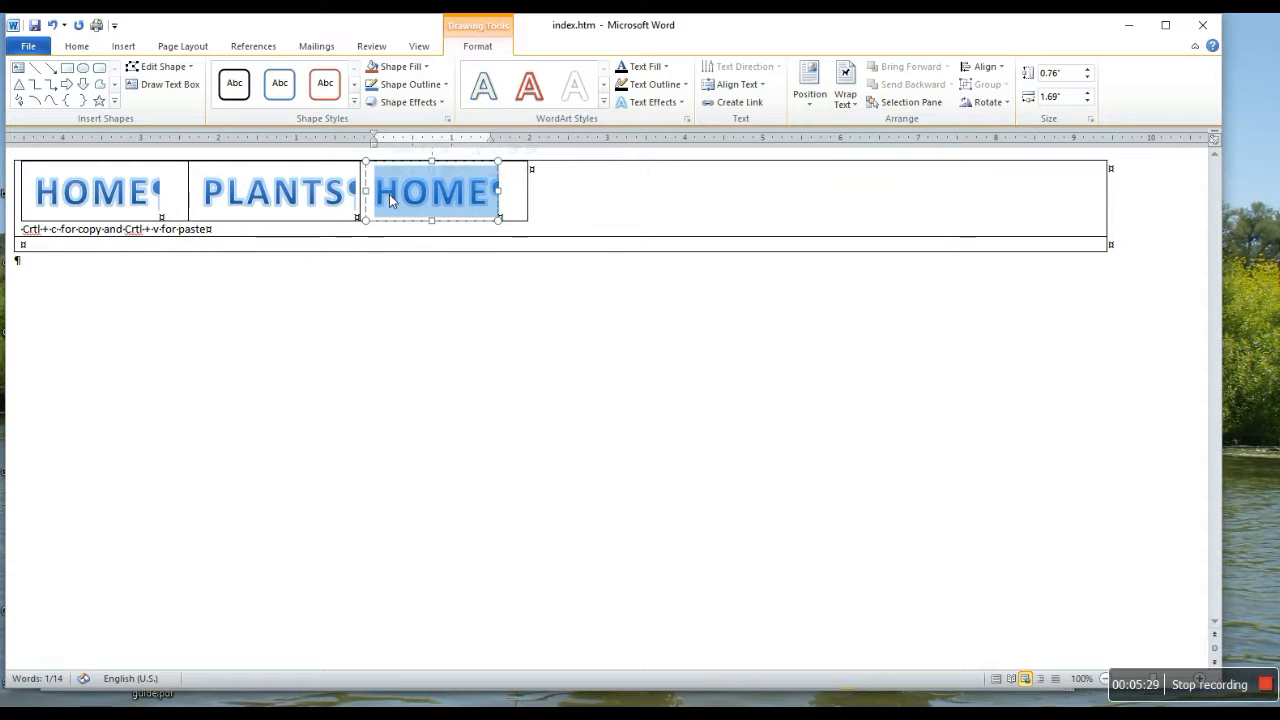
pyautogui.write('SUPPLIES')
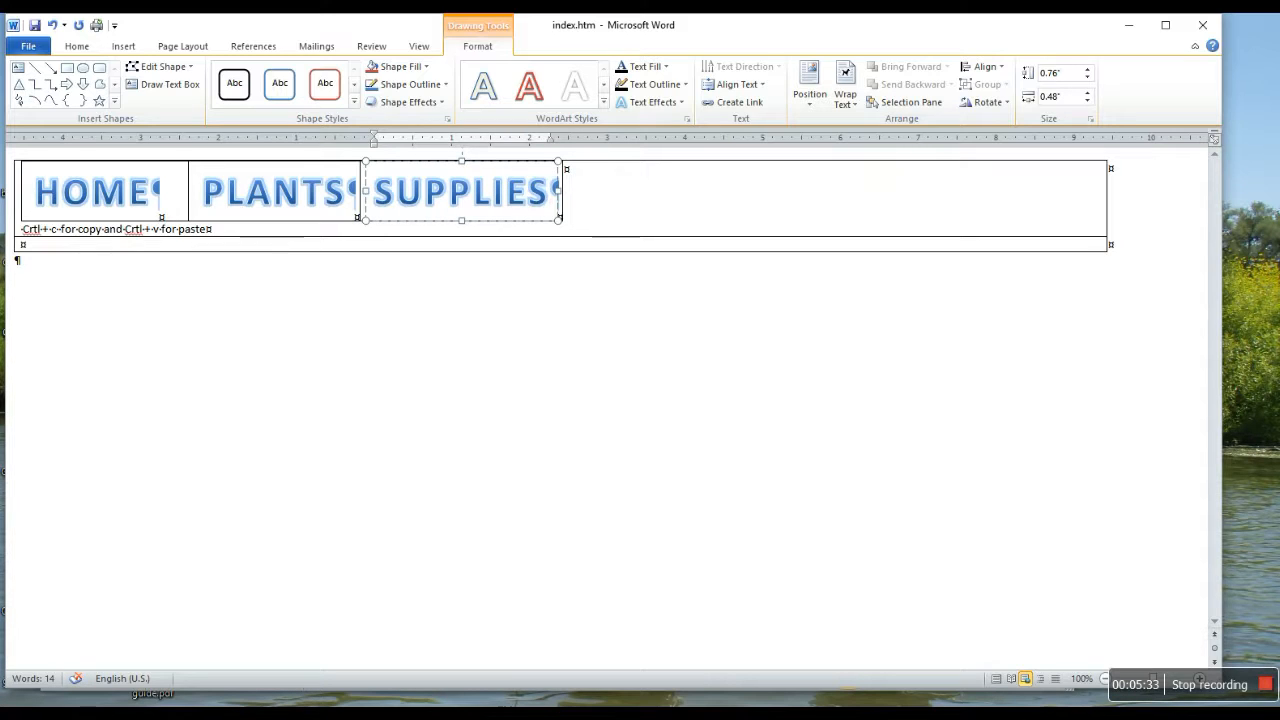
pyautogui.click(514, 247)
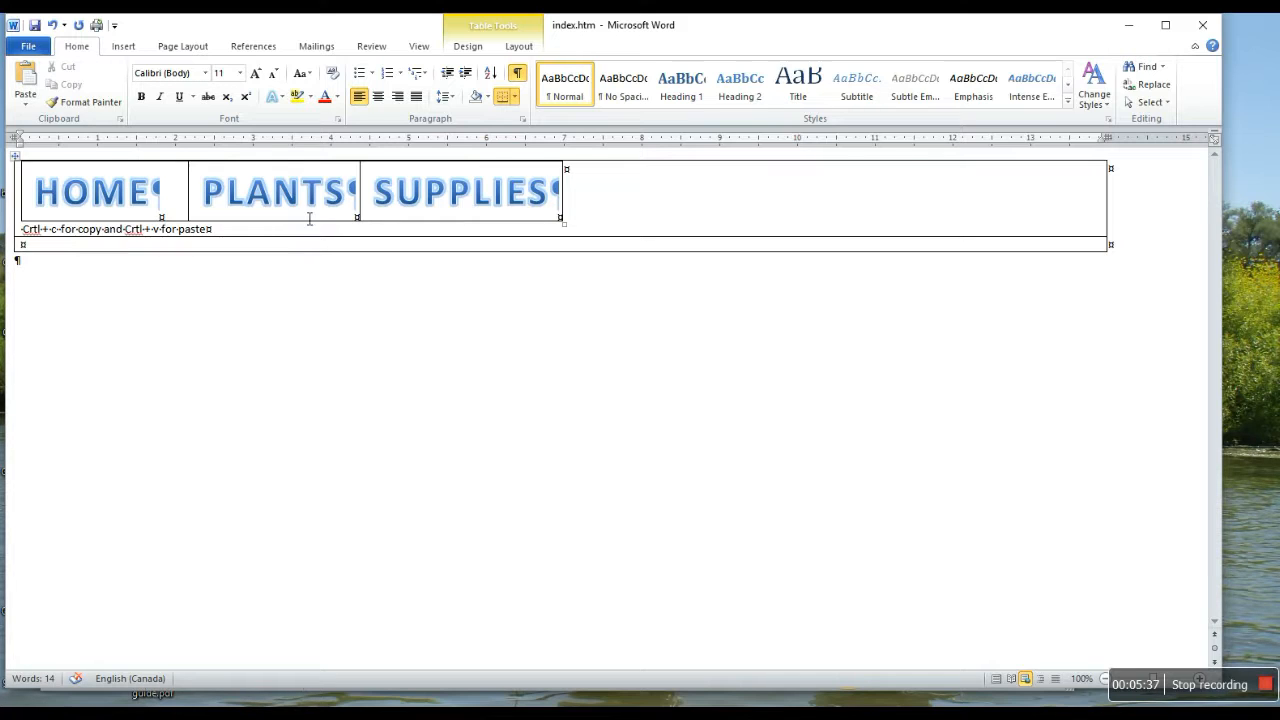
pyautogui.click(476, 190)
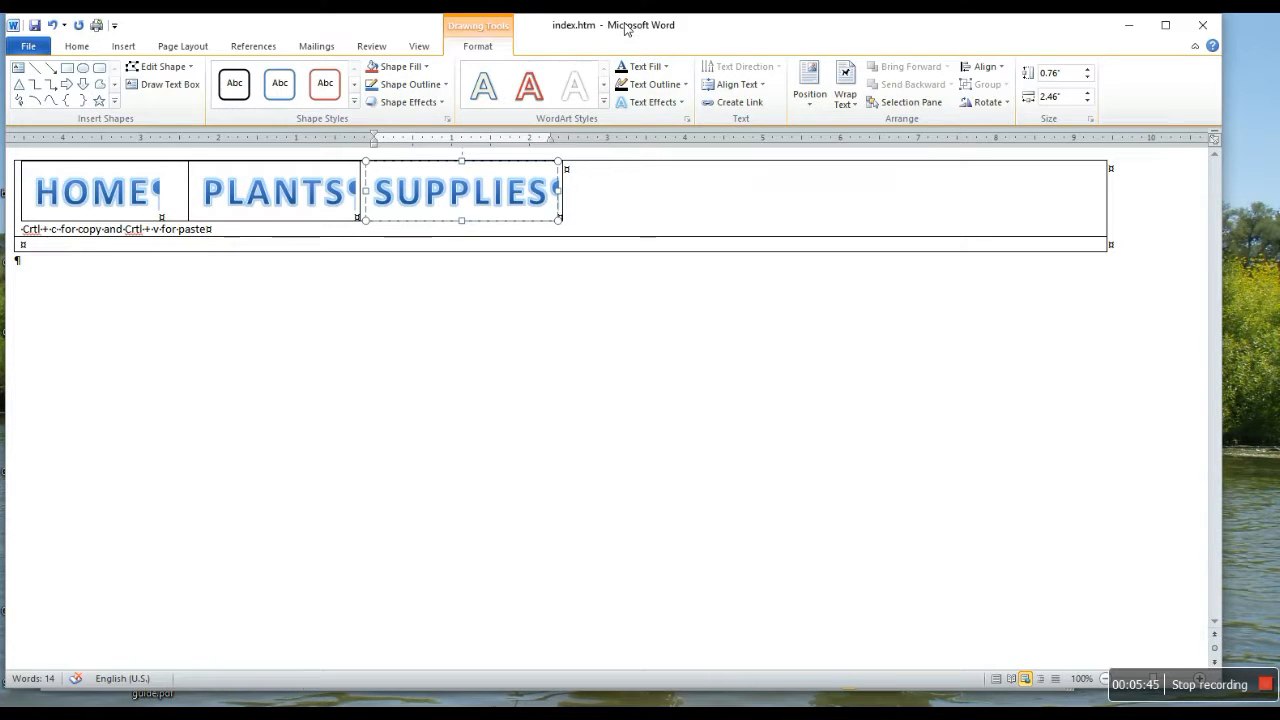
# Step: Read the "Linking the site" steps in the building a website in word.docx instructions, and return to index.htm
pyautogui.click(535, 714)
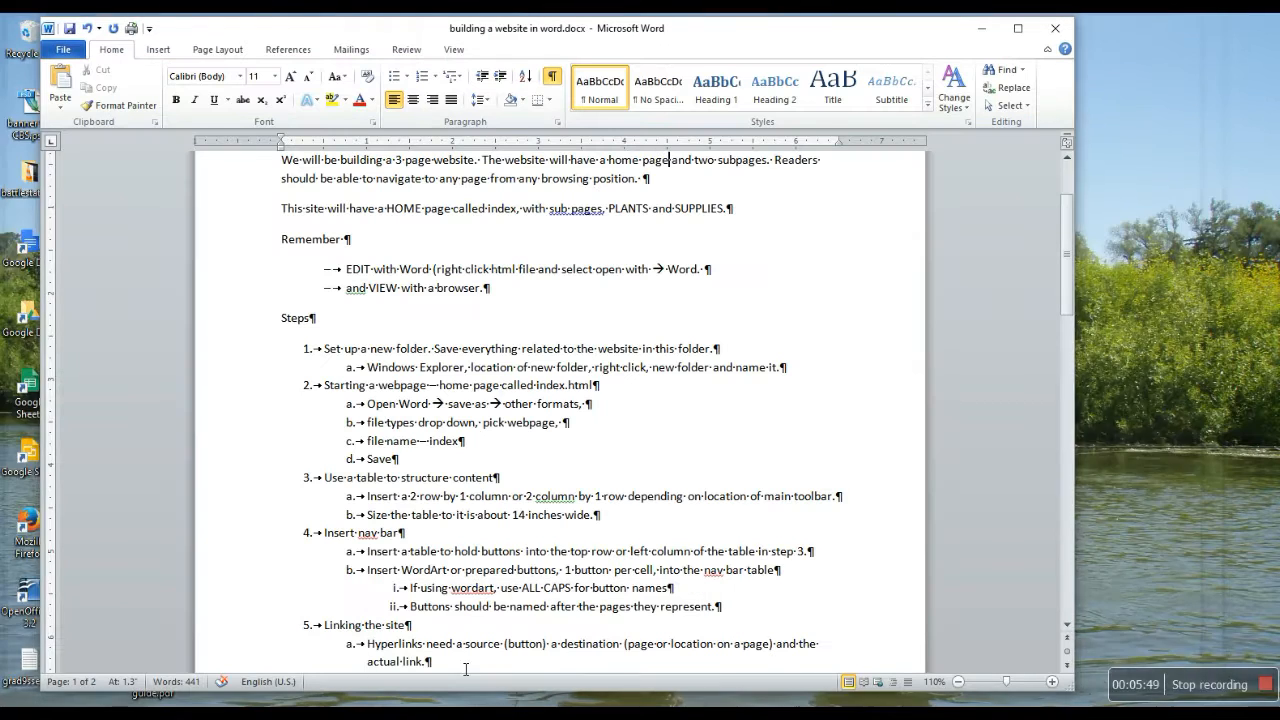
pyautogui.click(462, 660)
pyautogui.scroll(-4, 407, 503)
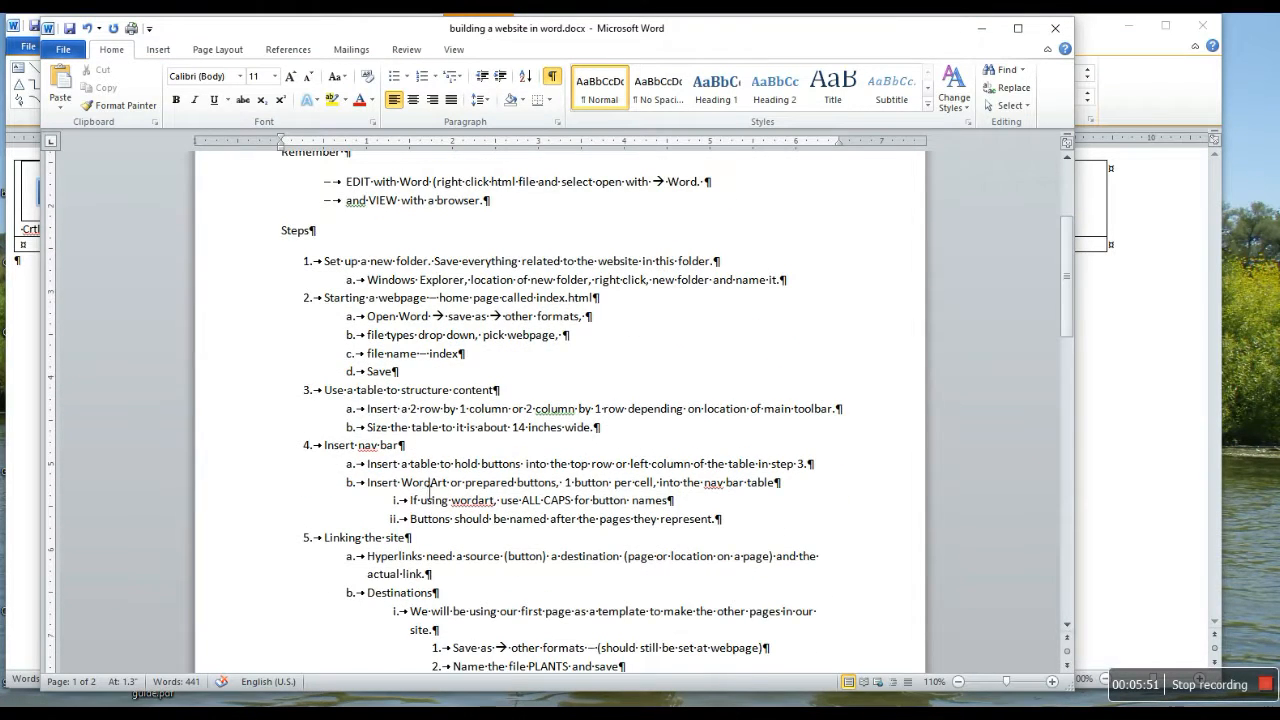
pyautogui.scroll(-1, 444, 456)
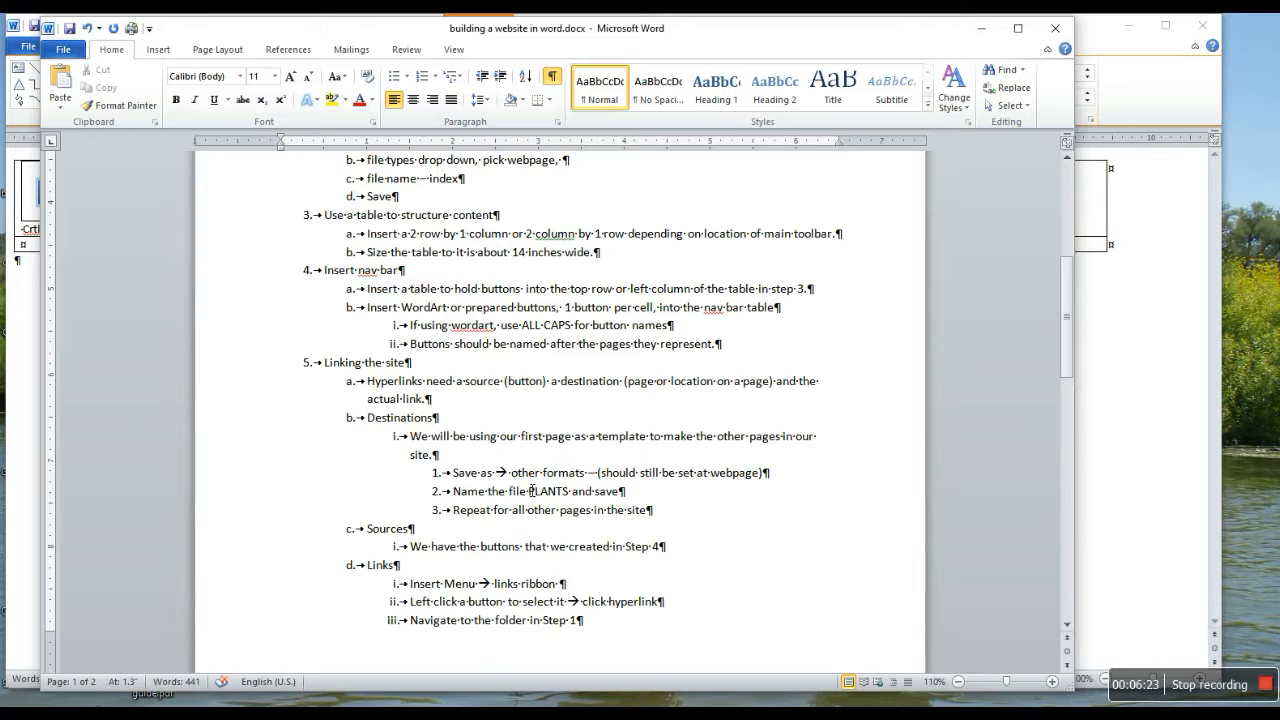
pyautogui.click(1108, 338)
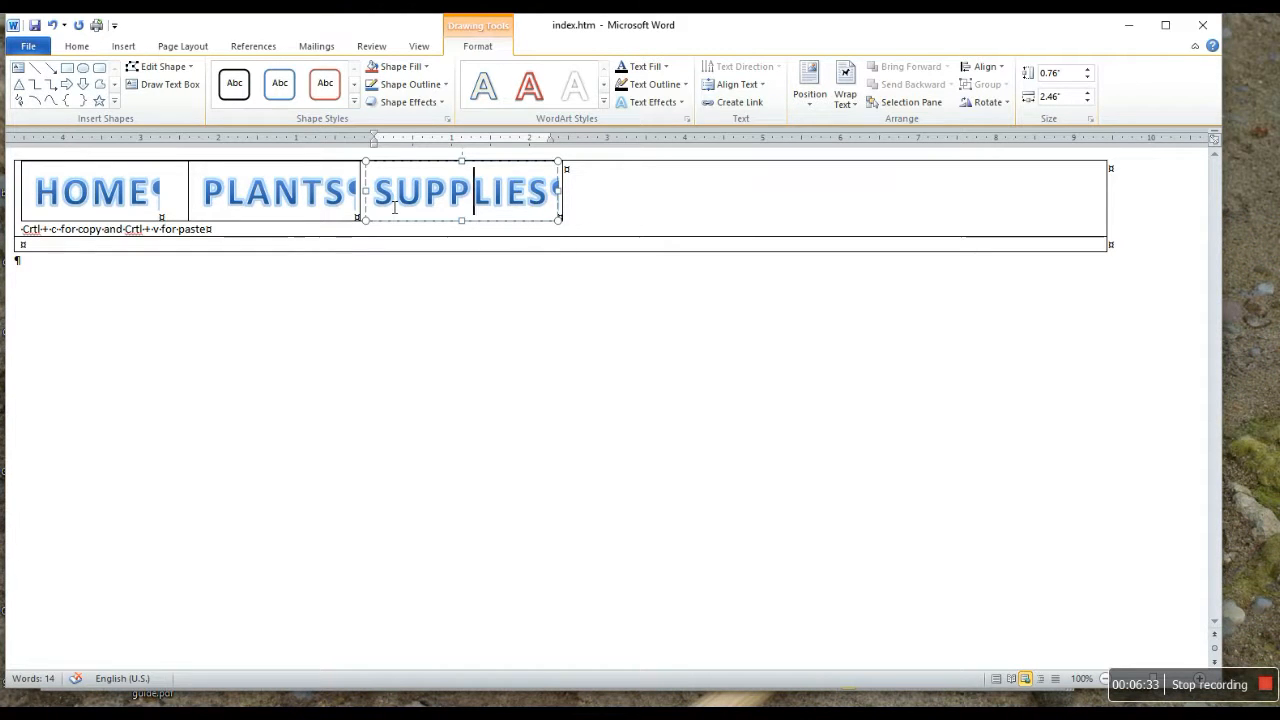
# Step: Save a copy of the index page as the web page plants.htm in the website folder
pyautogui.click(34, 50)
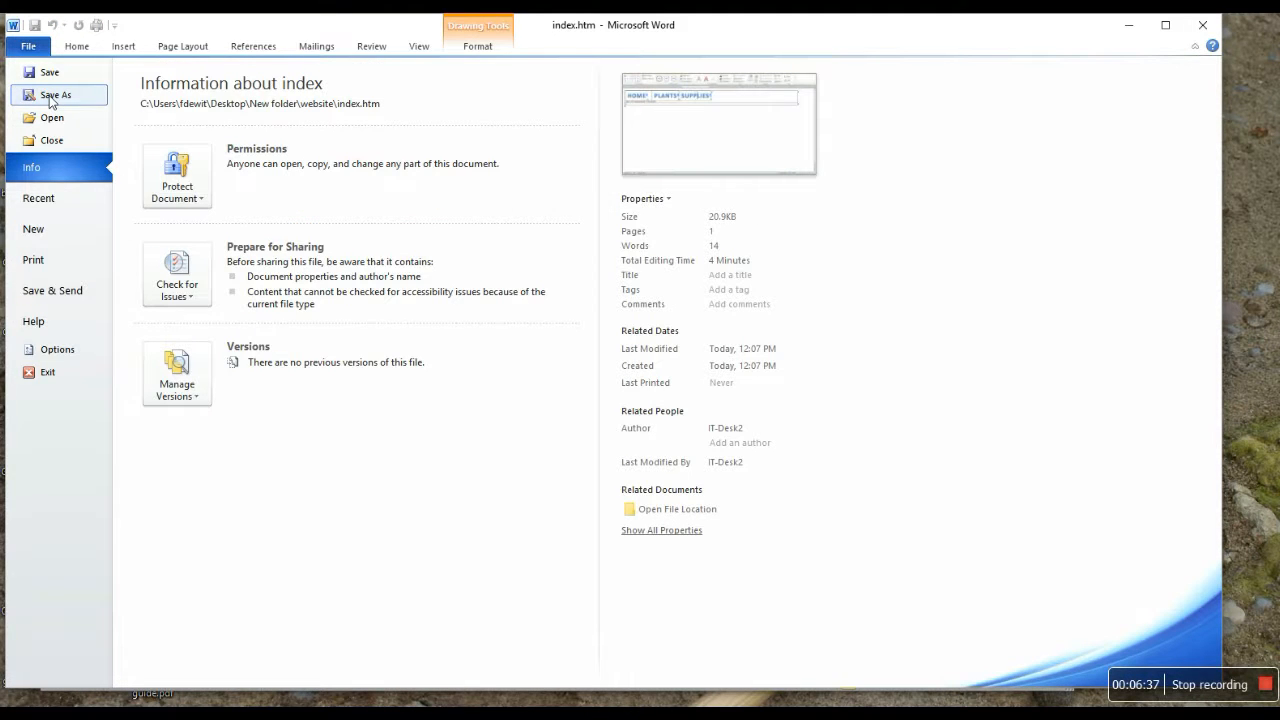
pyautogui.click(55, 95)
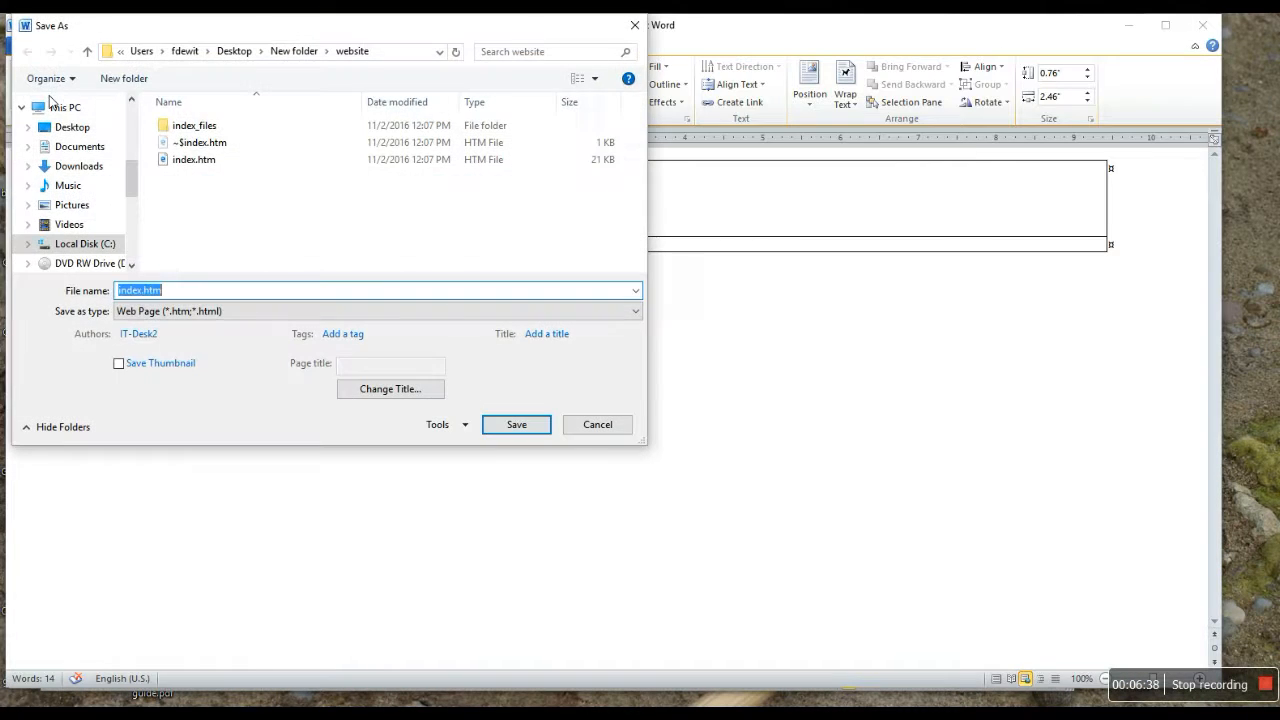
pyautogui.click(148, 296)
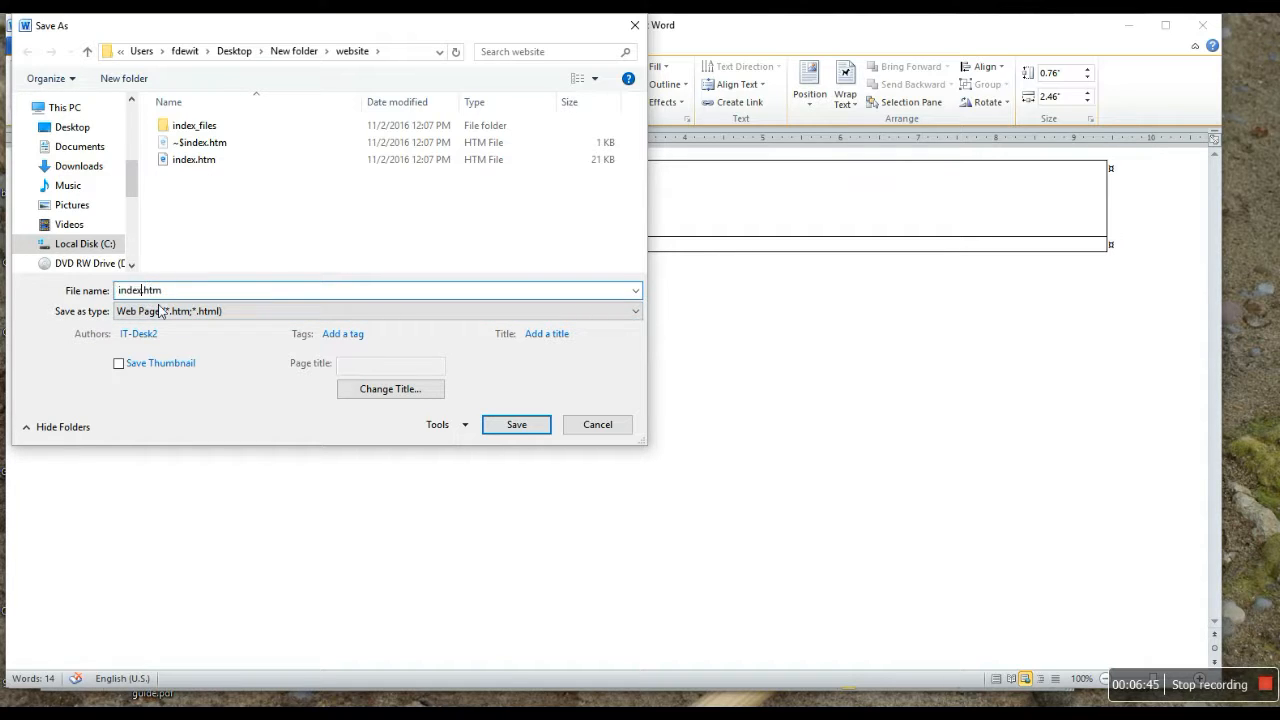
pyautogui.press('BackSpace')
pyautogui.press('BackSpace')
pyautogui.press('BackSpace')
pyautogui.press('BackSpace')
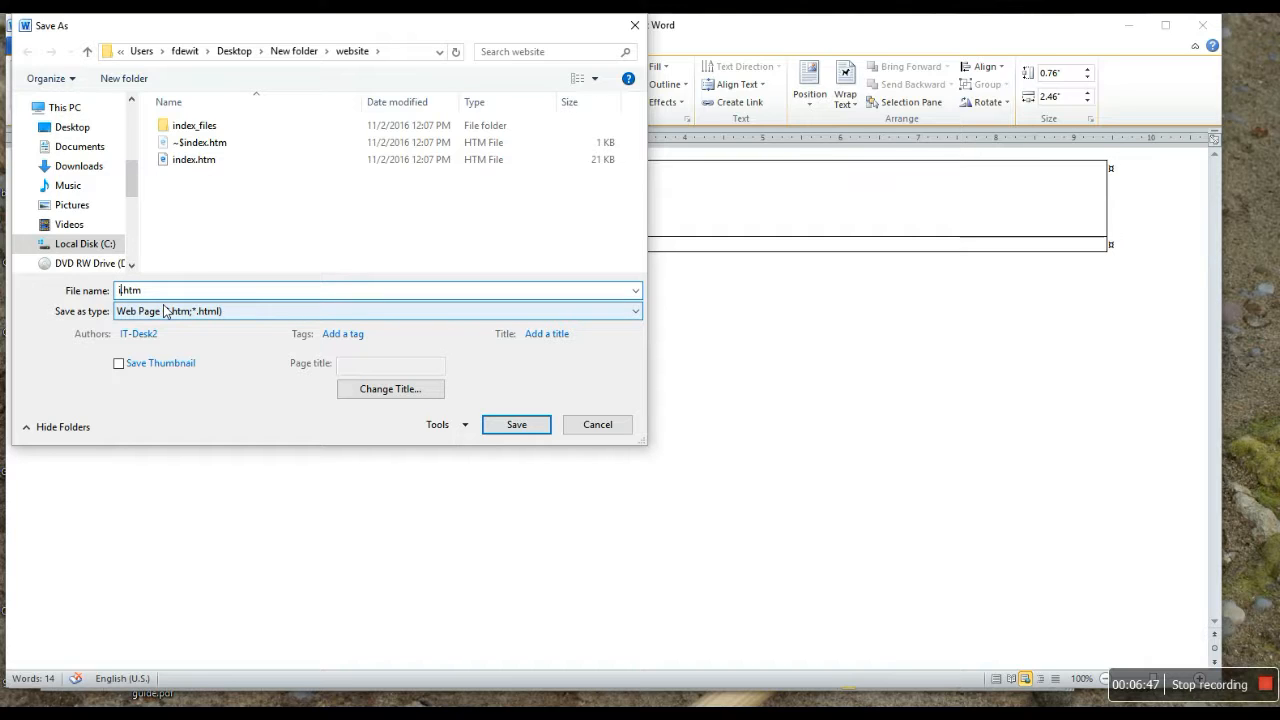
pyautogui.write('pa')
pyautogui.write('lants')
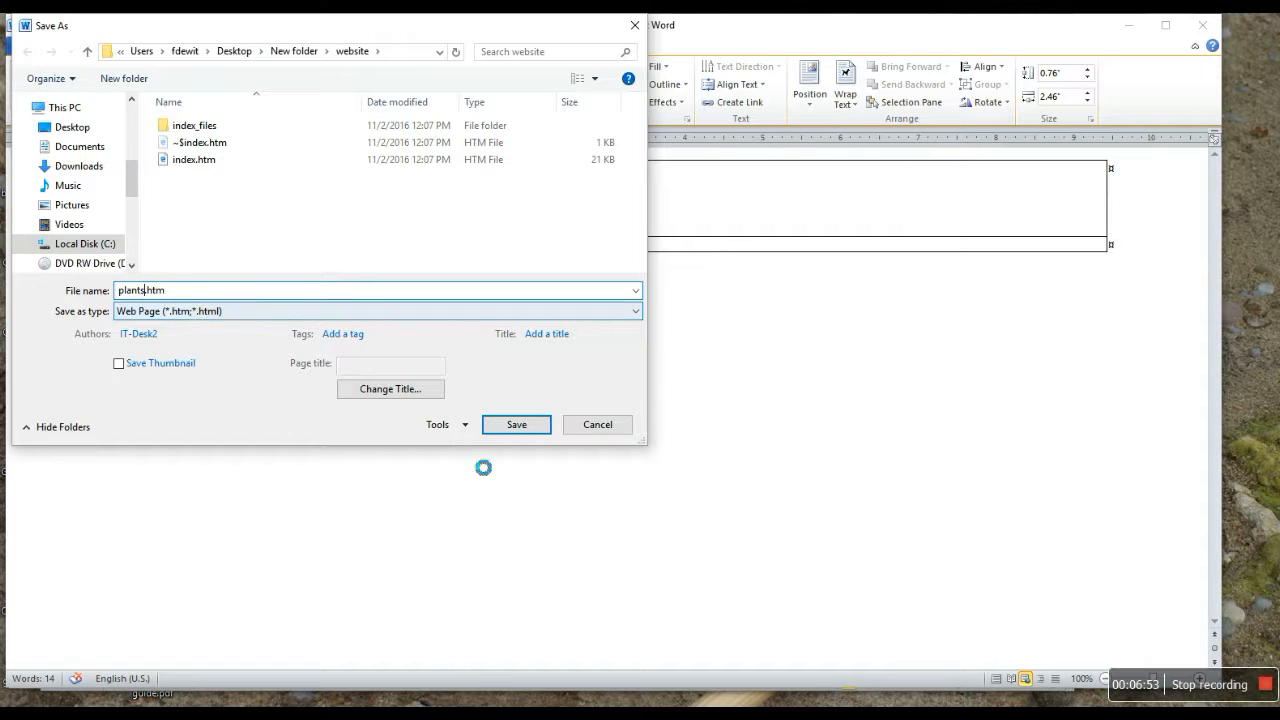
pyautogui.click(540, 430)
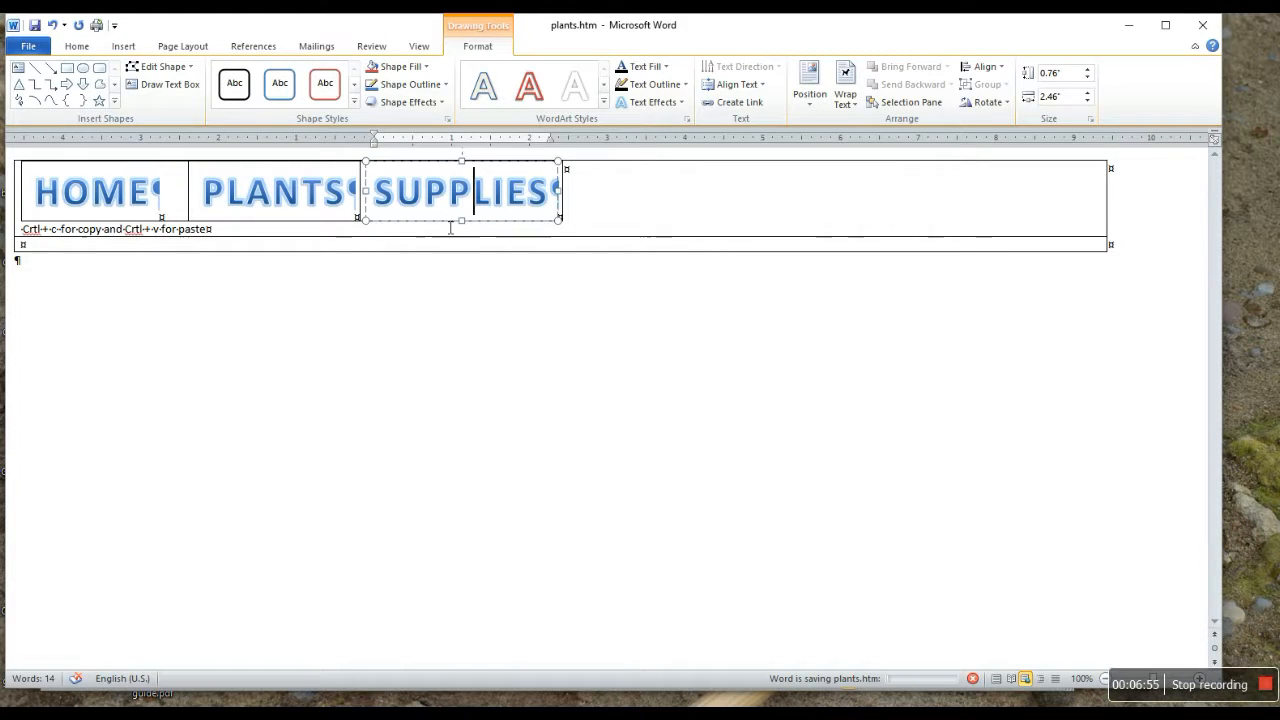
# Step: Save another copy of the page as the web page supplies in the website folder
pyautogui.click(30, 48)
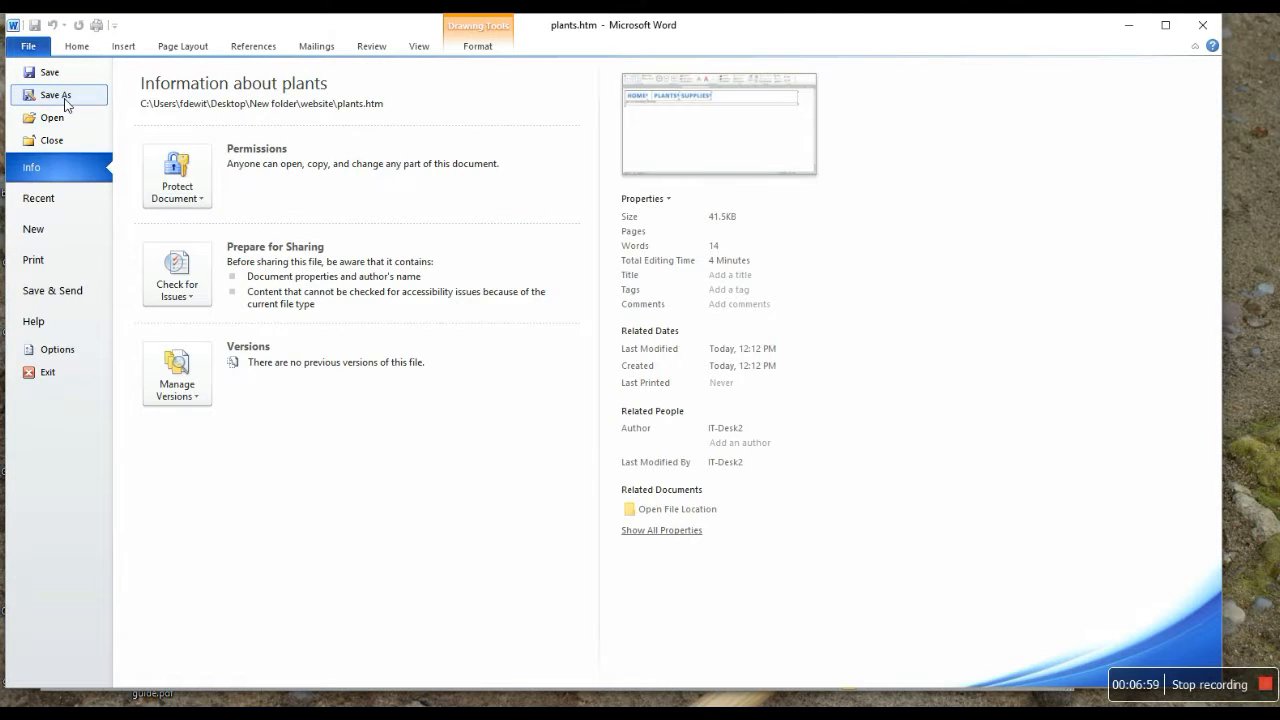
pyautogui.click(56, 95)
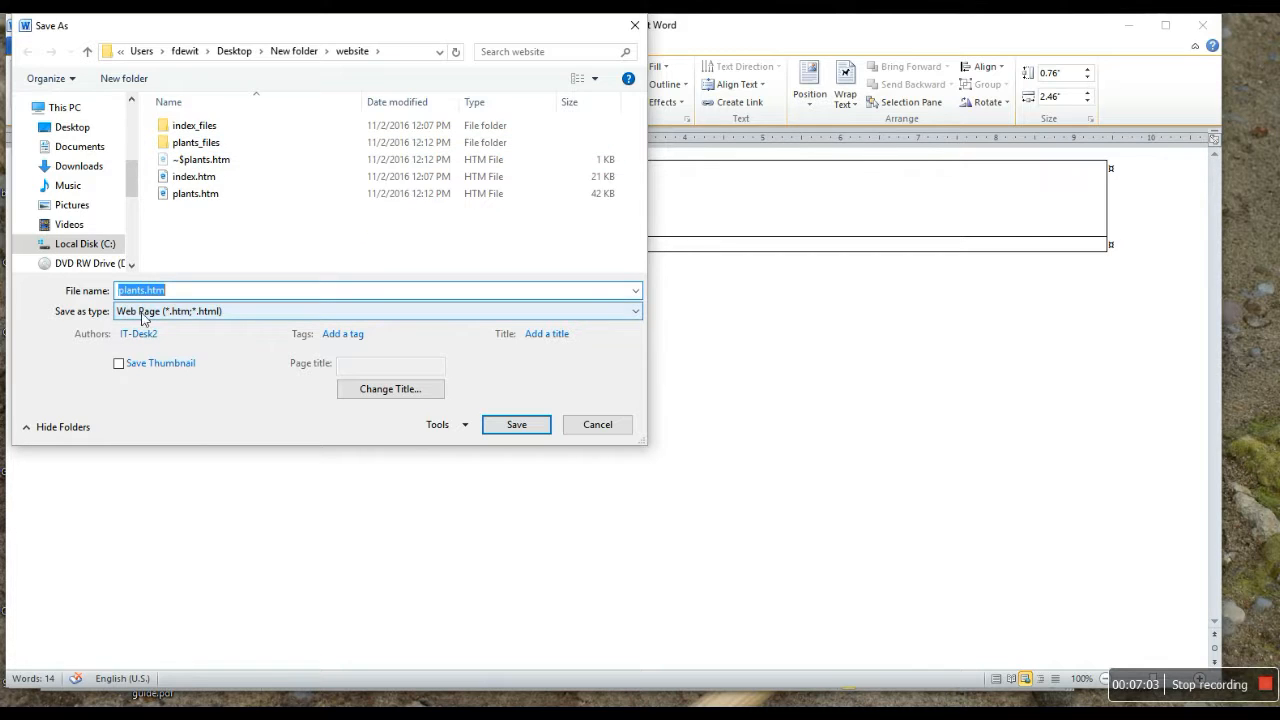
pyautogui.click(182, 291)
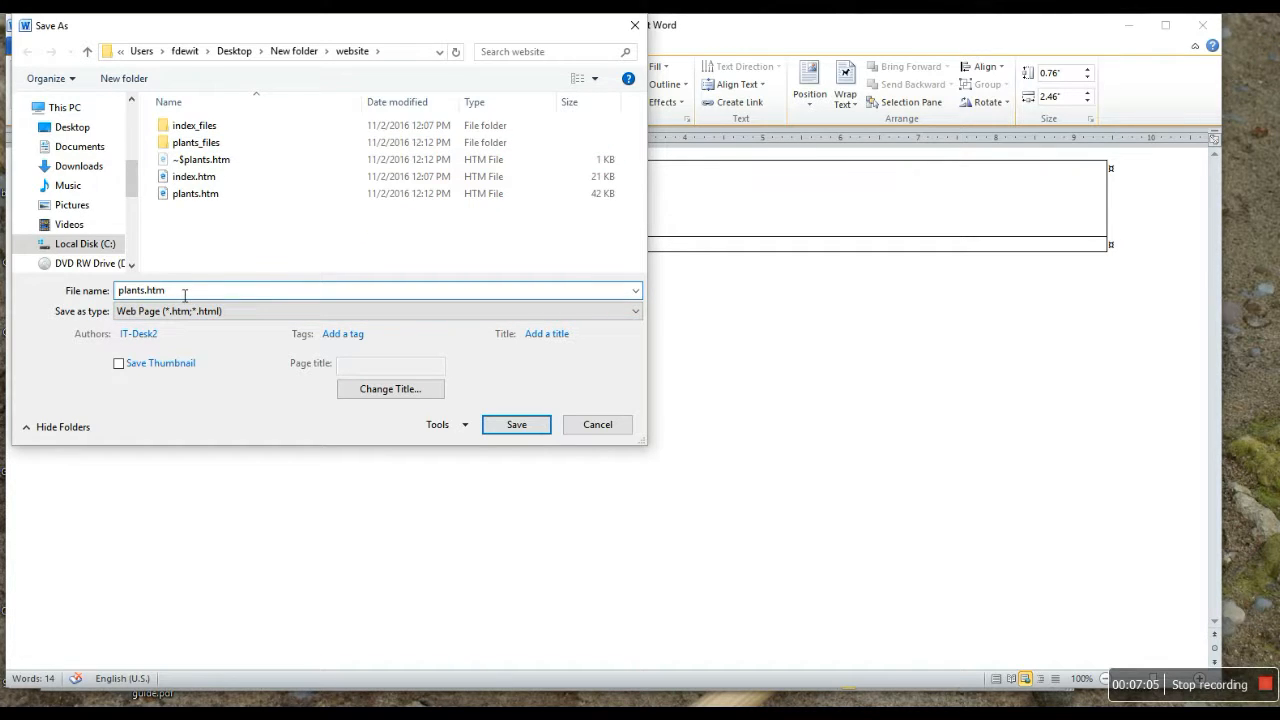
pyautogui.moveTo(185, 294); pyautogui.dragTo(97, 287)
pyautogui.write('supplies')
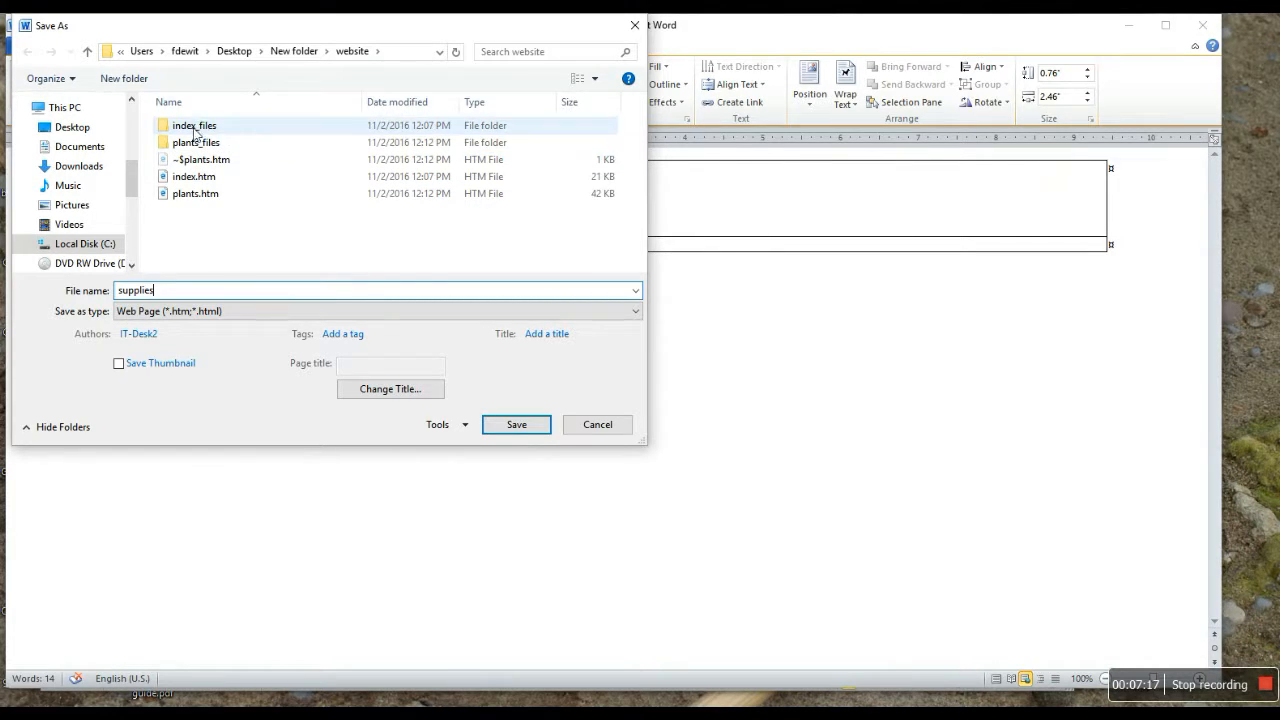
pyautogui.click(517, 424)
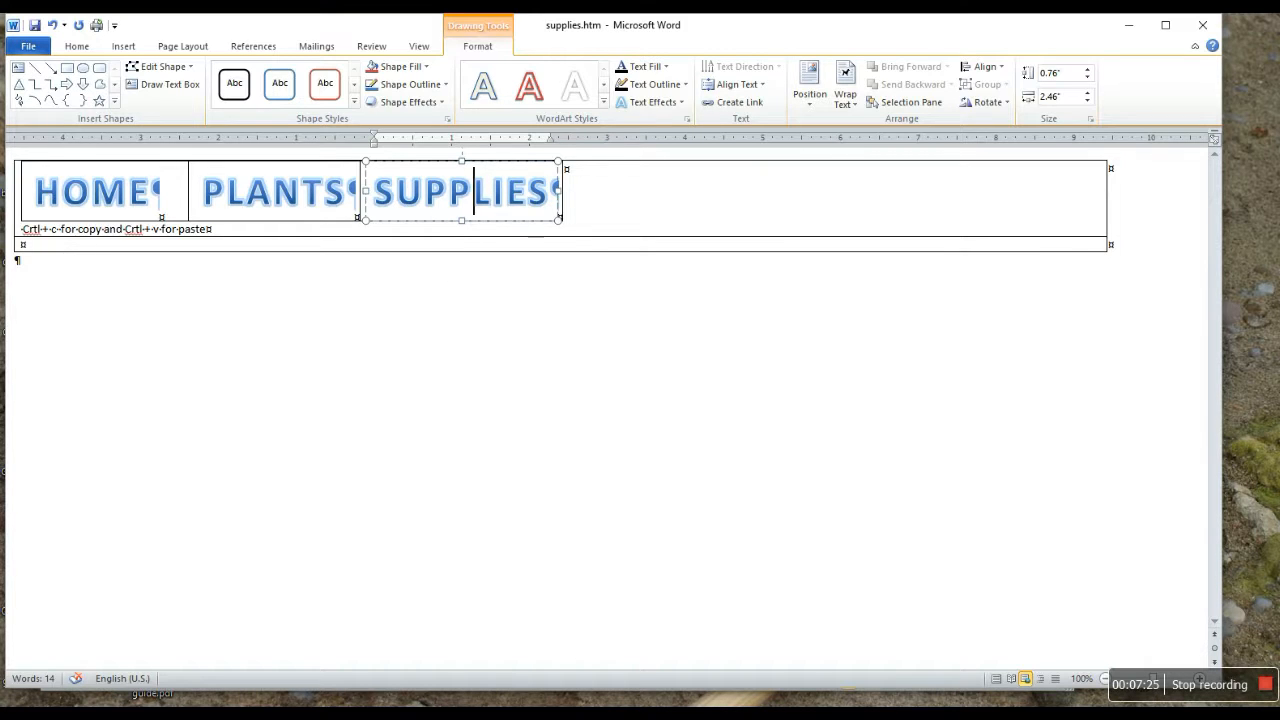
# Step: Check the saved files in the website folder, read the "Links" steps in building a website in word.docx, and return to supplies.htm
pyautogui.click(445, 630)
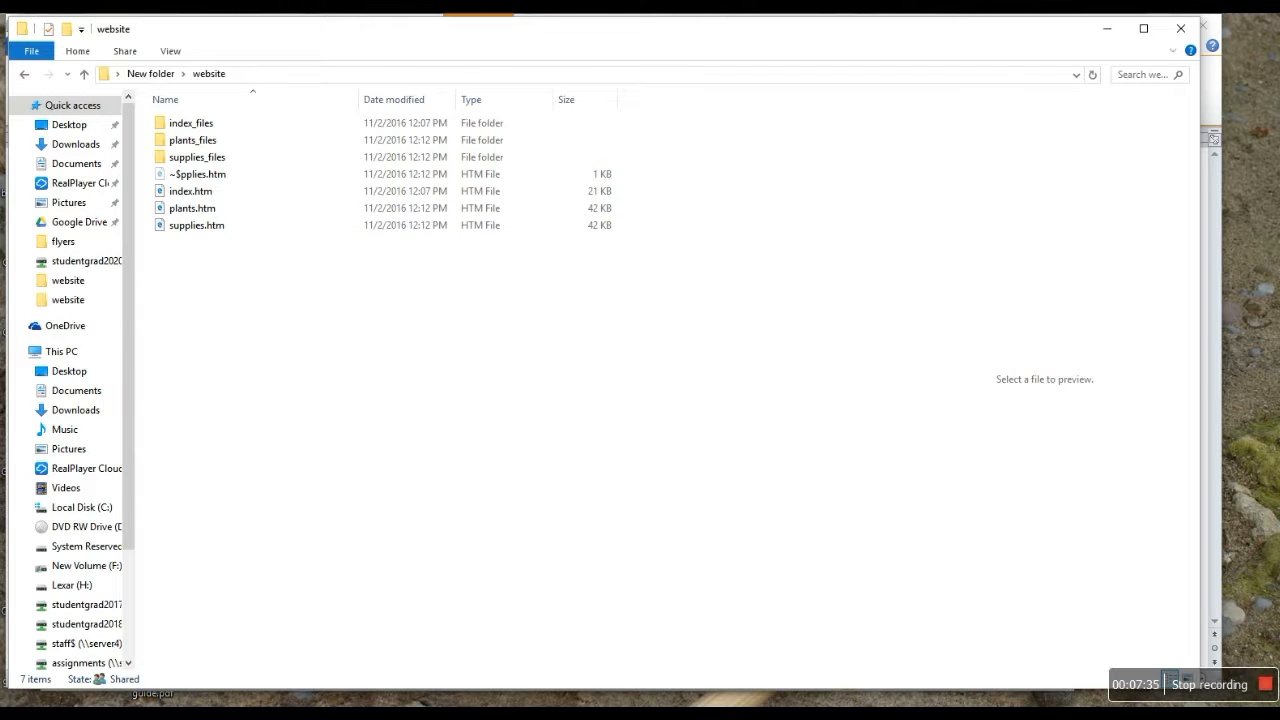
pyautogui.moveTo(450, 710)
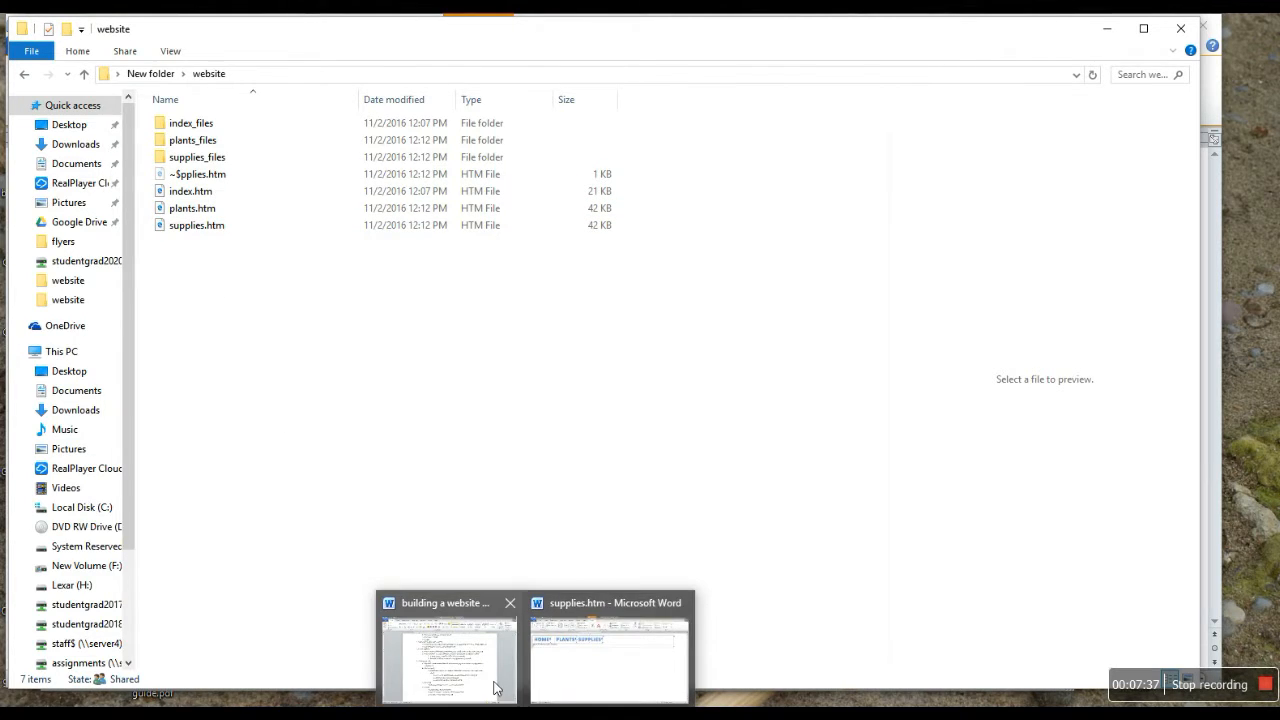
pyautogui.click(450, 630)
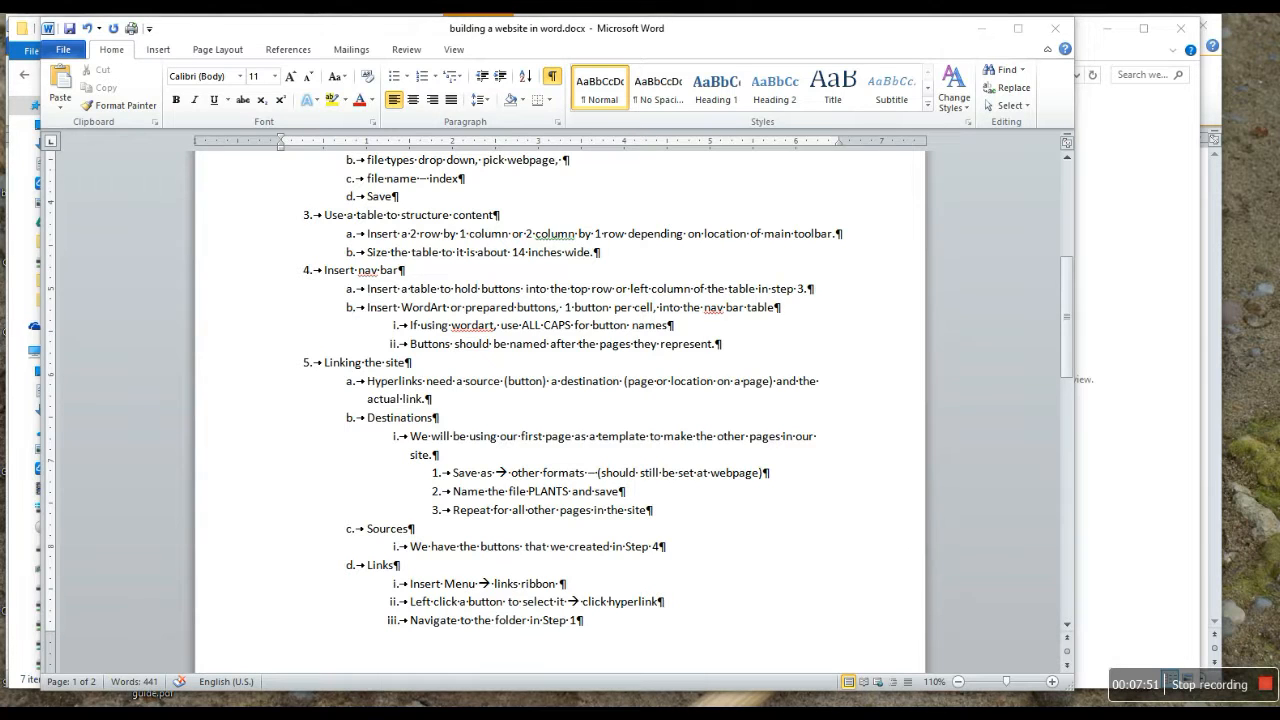
pyautogui.moveTo(535, 712)
pyautogui.click(587, 670)
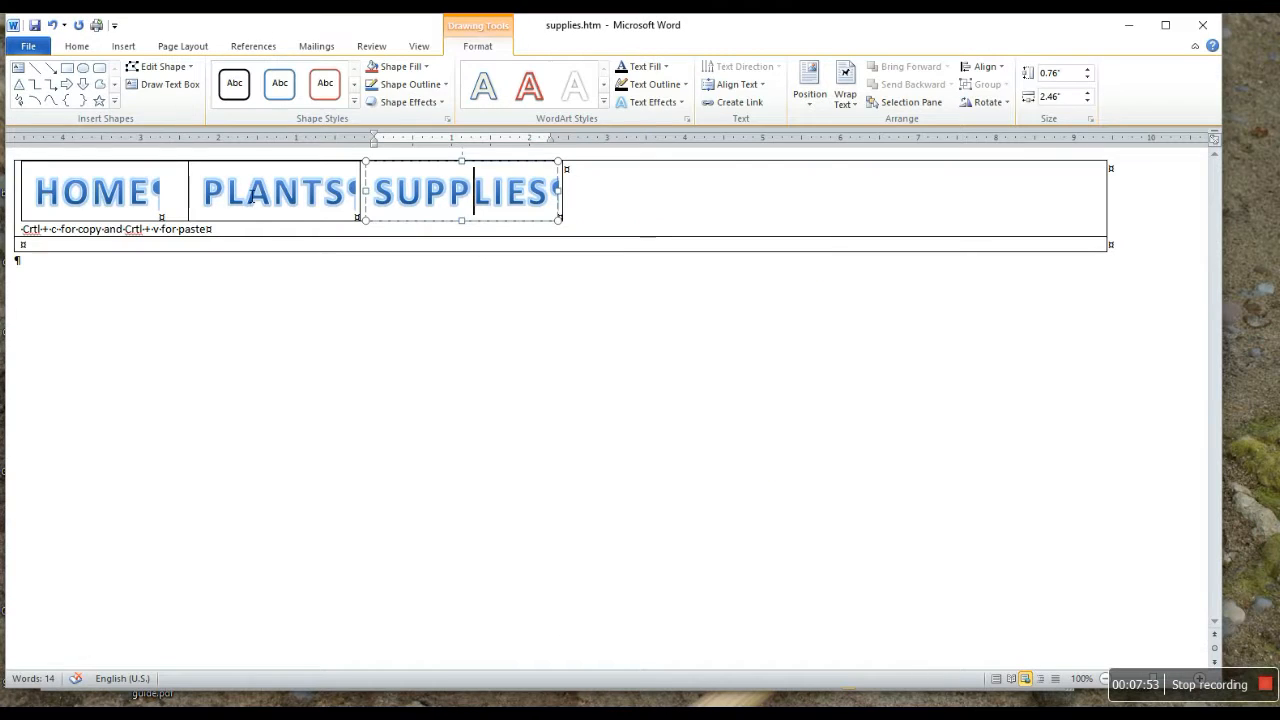
# Step: Hyperlink the HOME button in the navigation table to index.htm
pyautogui.click(127, 195)
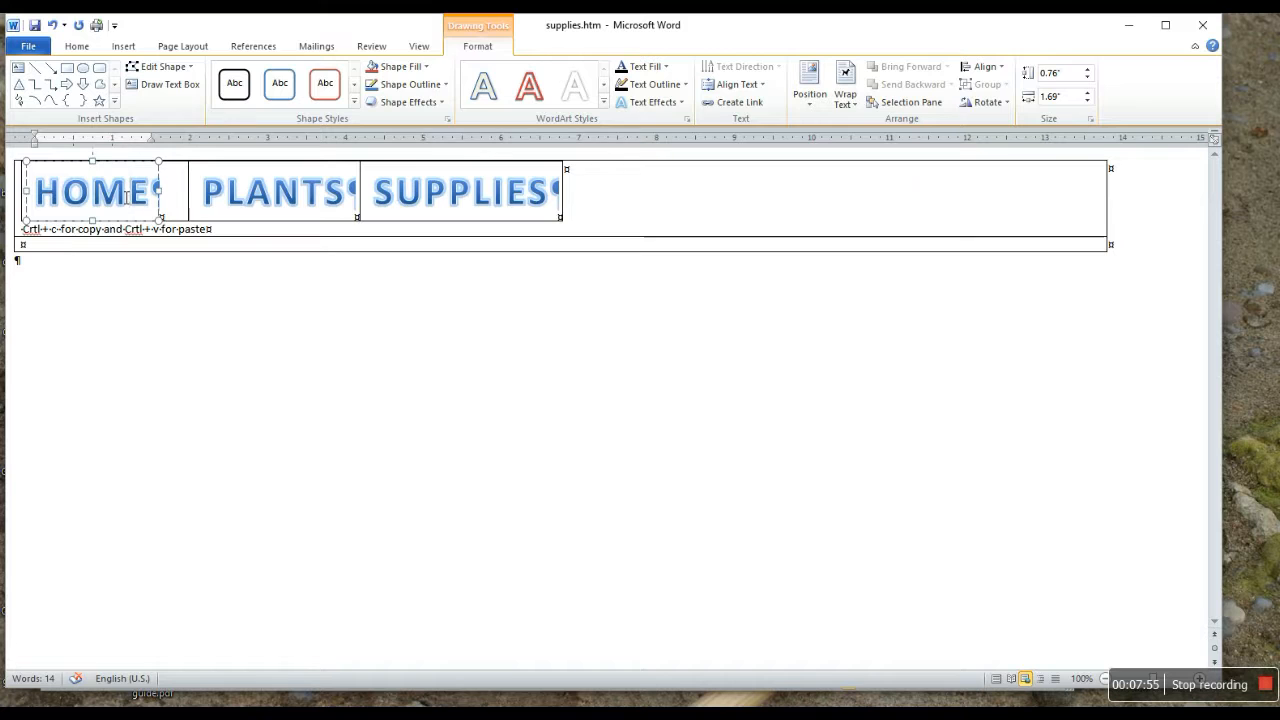
pyautogui.click(121, 47)
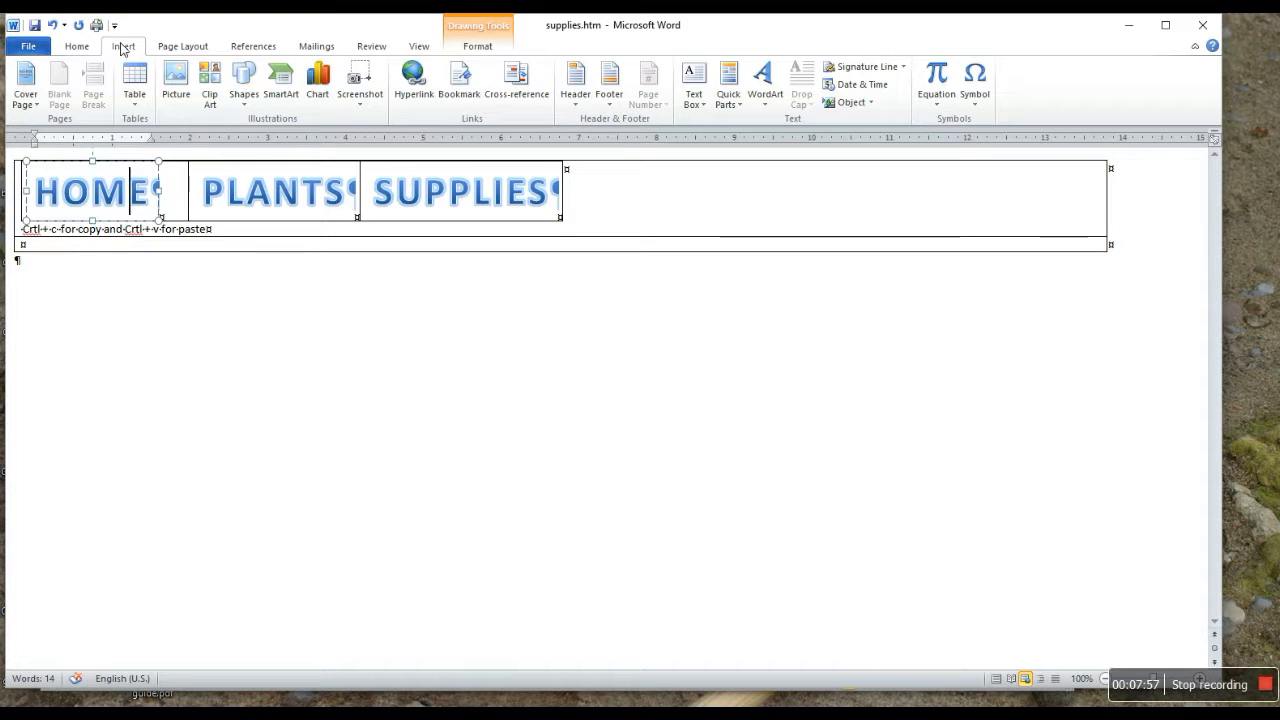
pyautogui.click(414, 80)
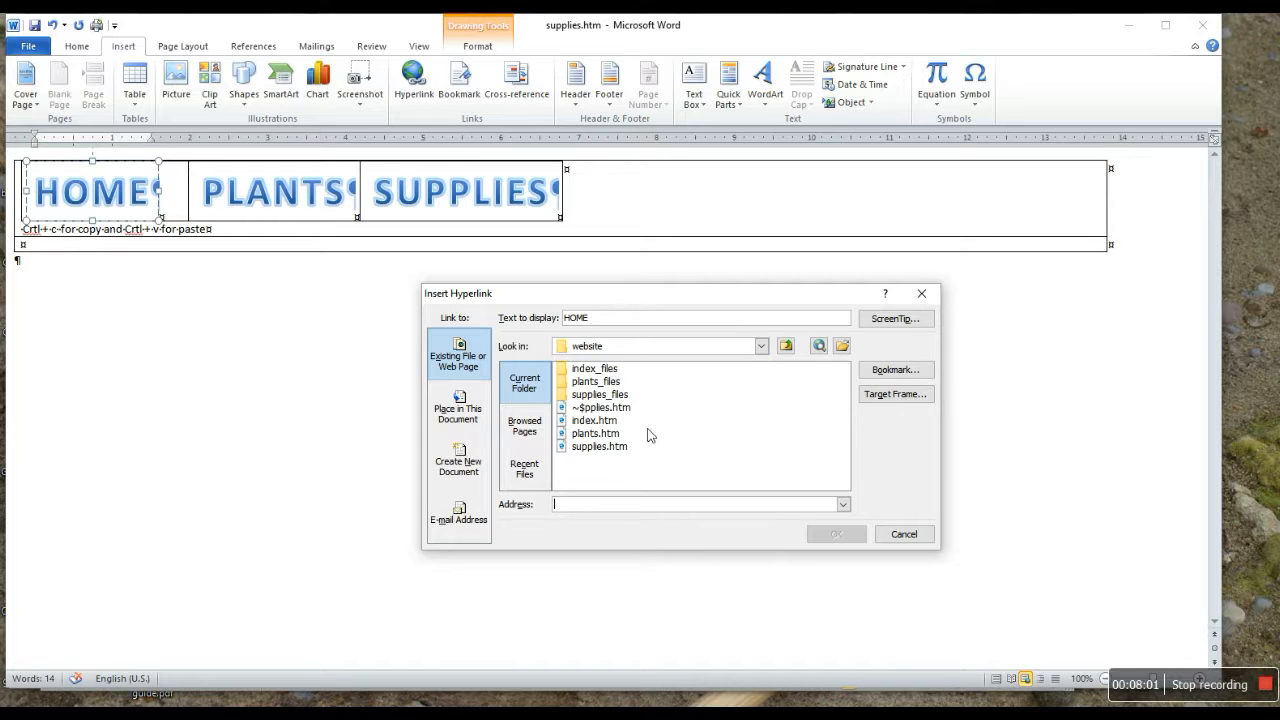
pyautogui.click(596, 421)
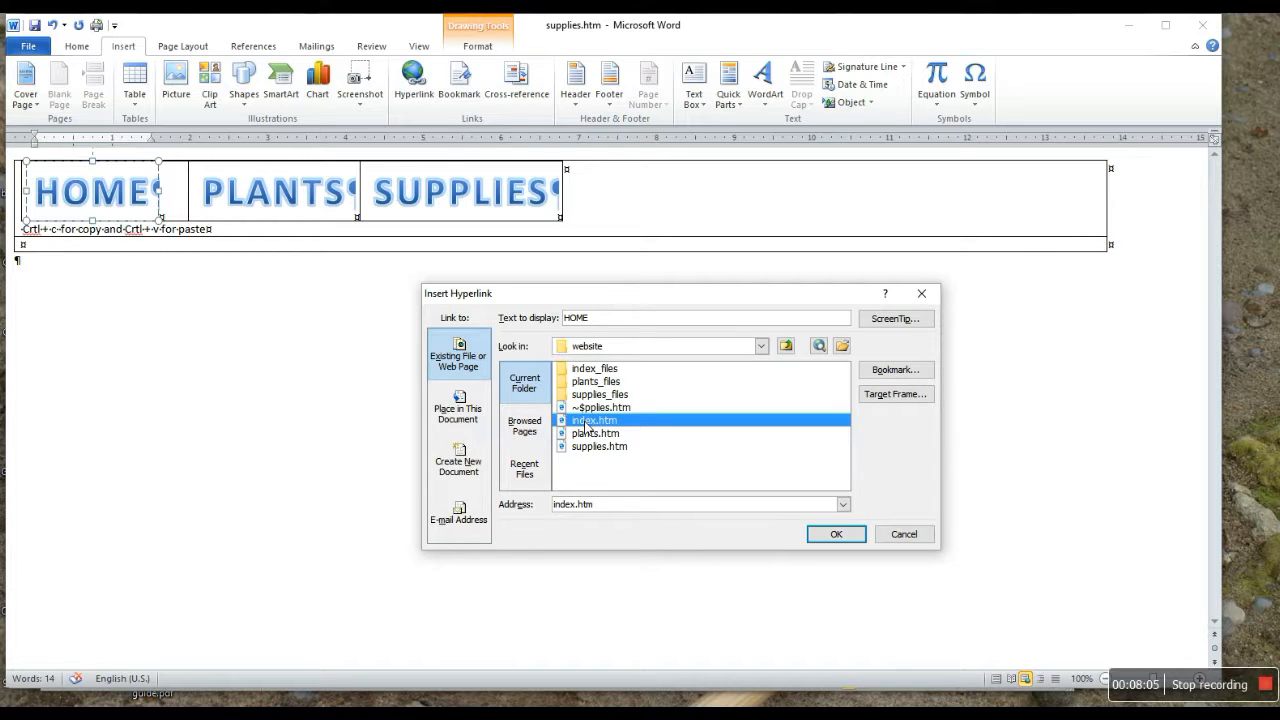
pyautogui.click(834, 533)
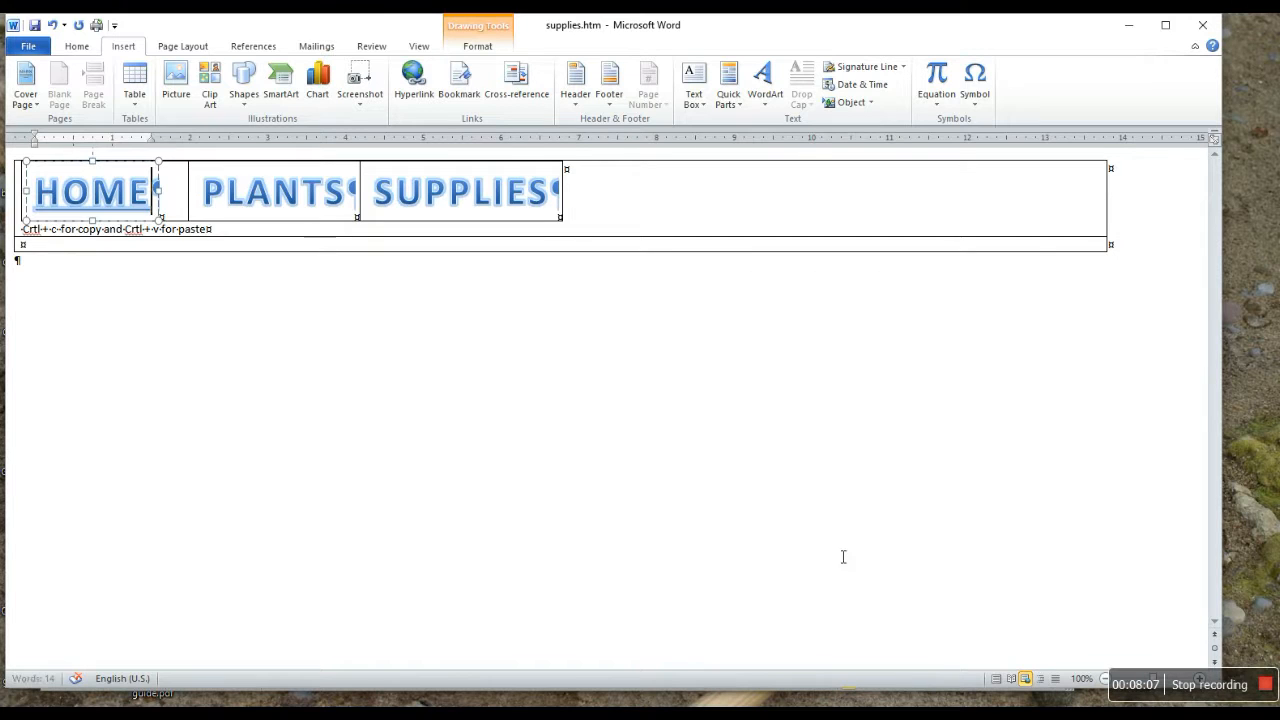
# Step: Hyperlink the PLANTS button in the navigation table to plants.htm
pyautogui.click(308, 193)
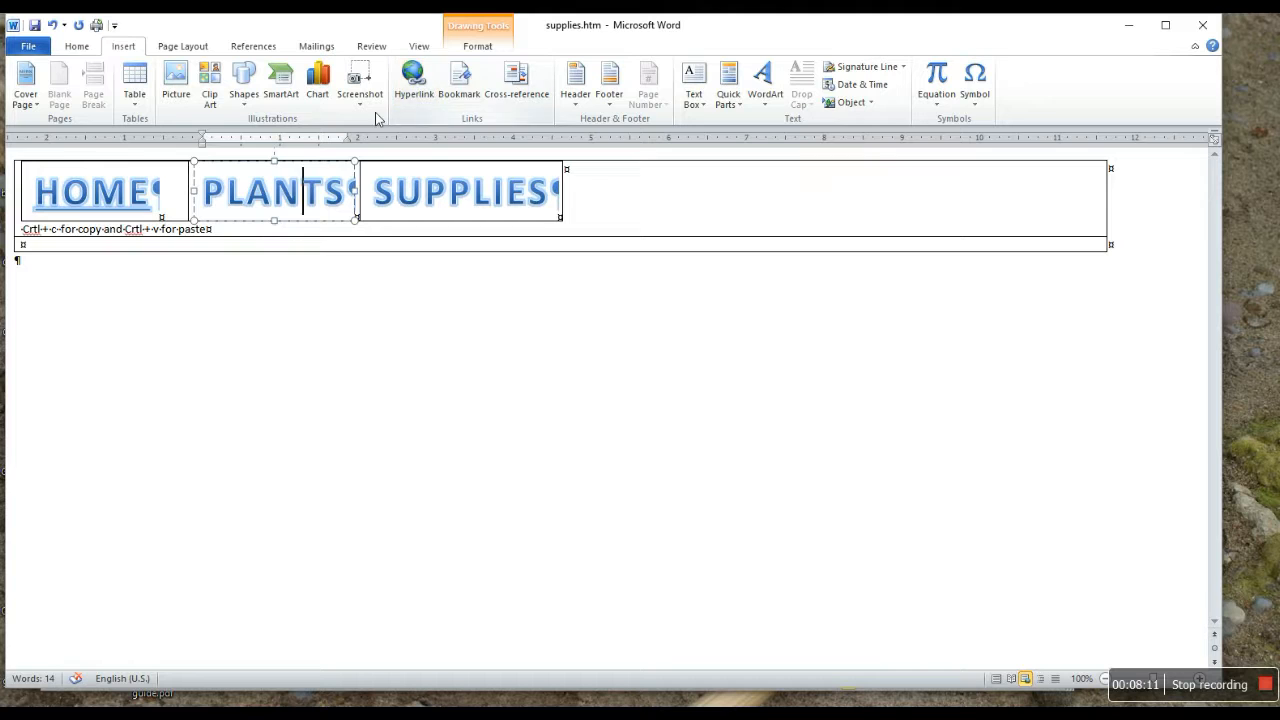
pyautogui.click(414, 80)
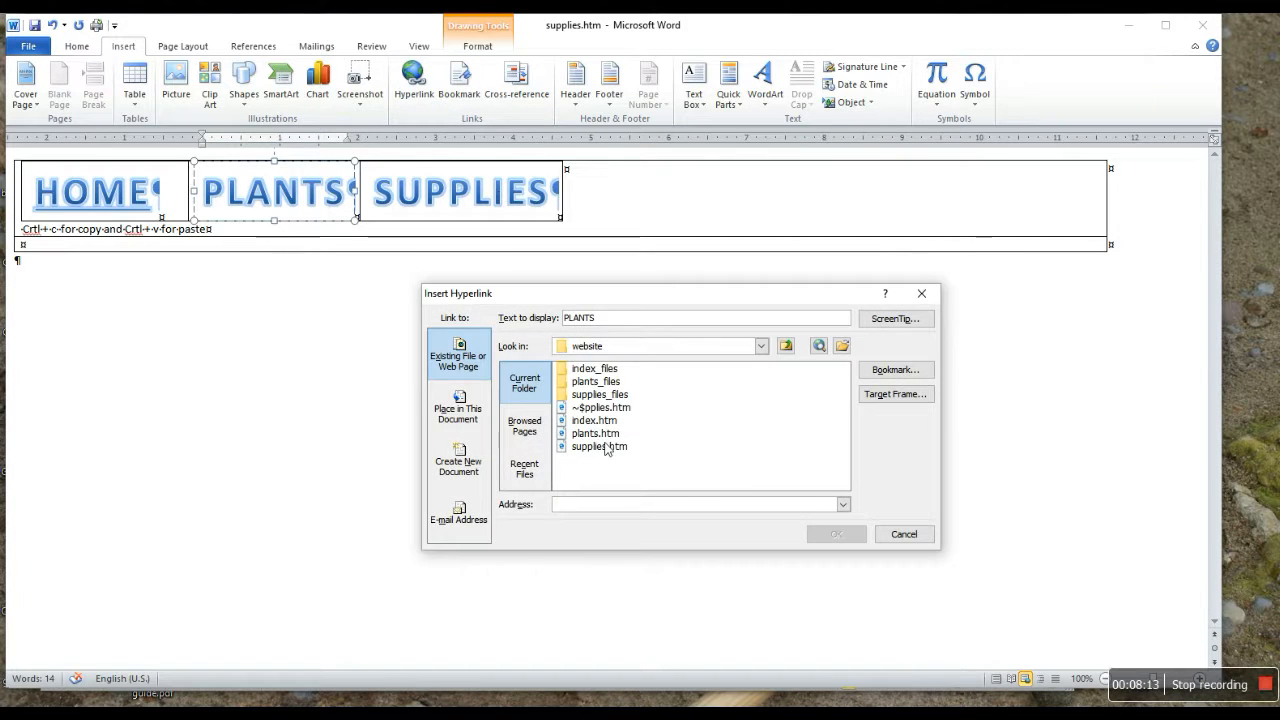
pyautogui.click(603, 435)
pyautogui.click(836, 538)
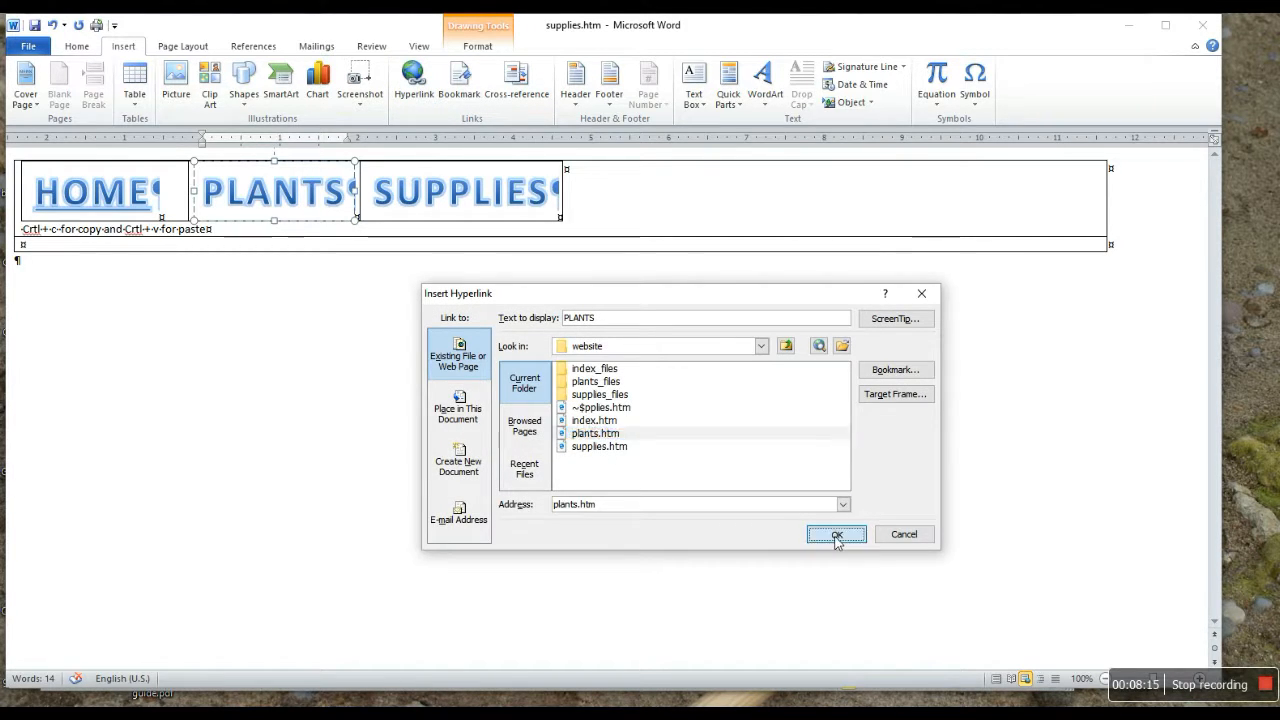
# Step: Hyperlink the SUPPLIES button in the navigation table to supplies.htm and save the page
pyautogui.click(468, 200)
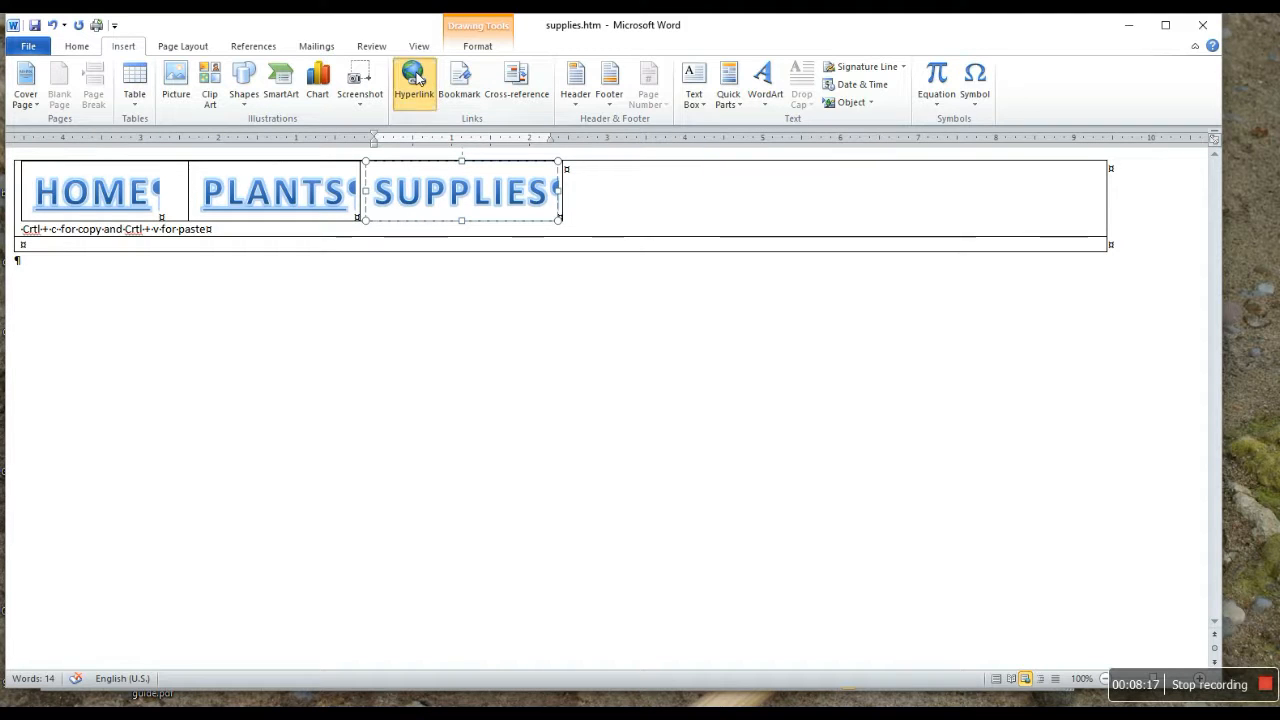
pyautogui.click(417, 80)
pyautogui.click(600, 446)
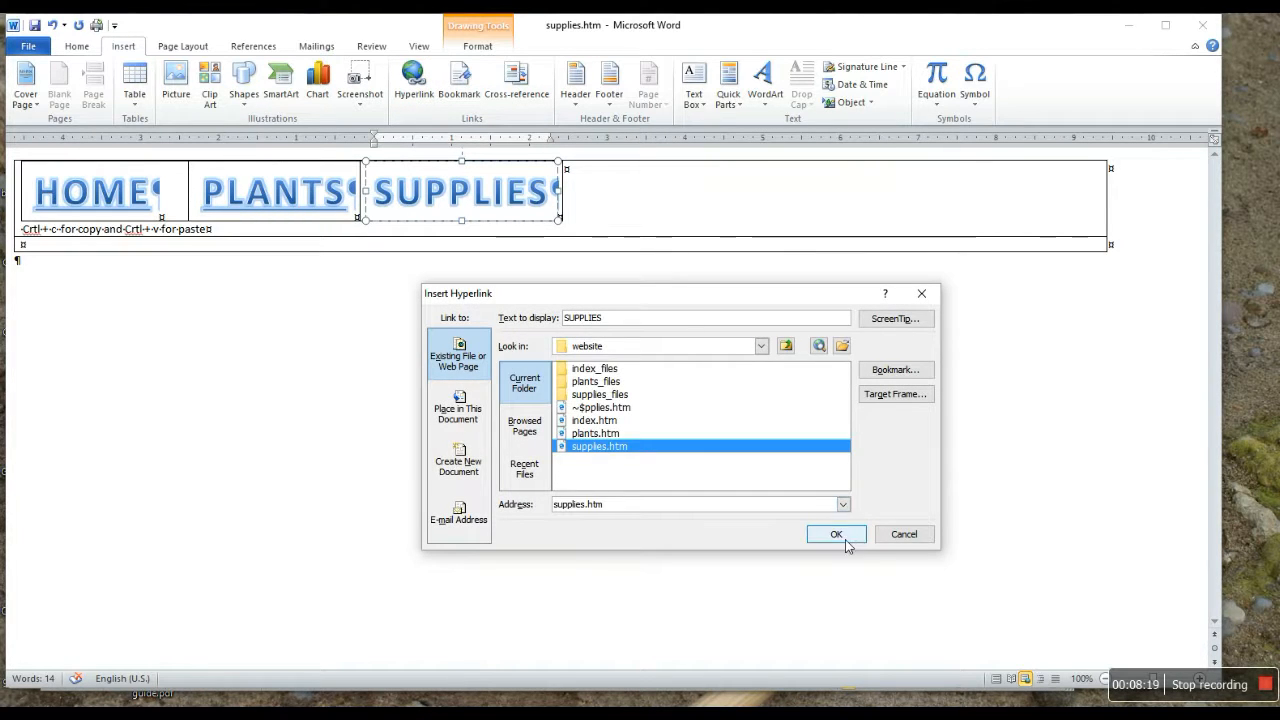
pyautogui.click(843, 538)
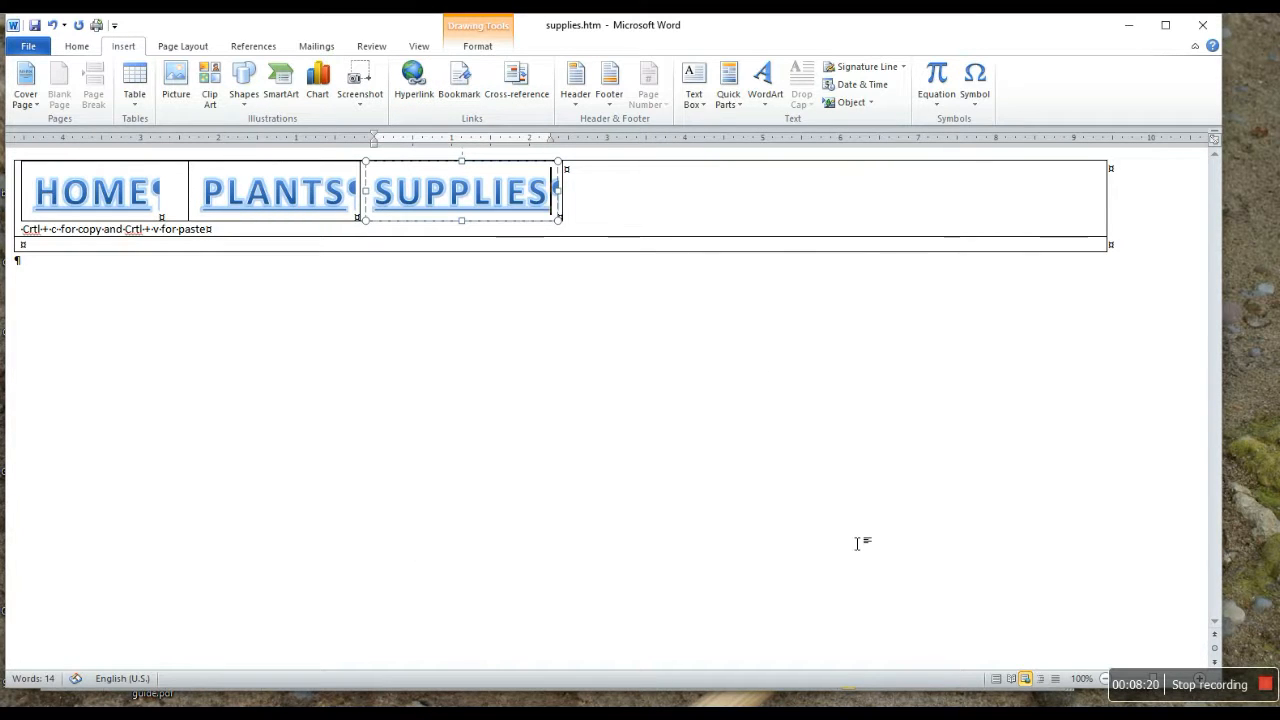
pyautogui.click(35, 24)
# Step: Delete the copy and paste note and its empty line below the navigation table
pyautogui.click(240, 238)
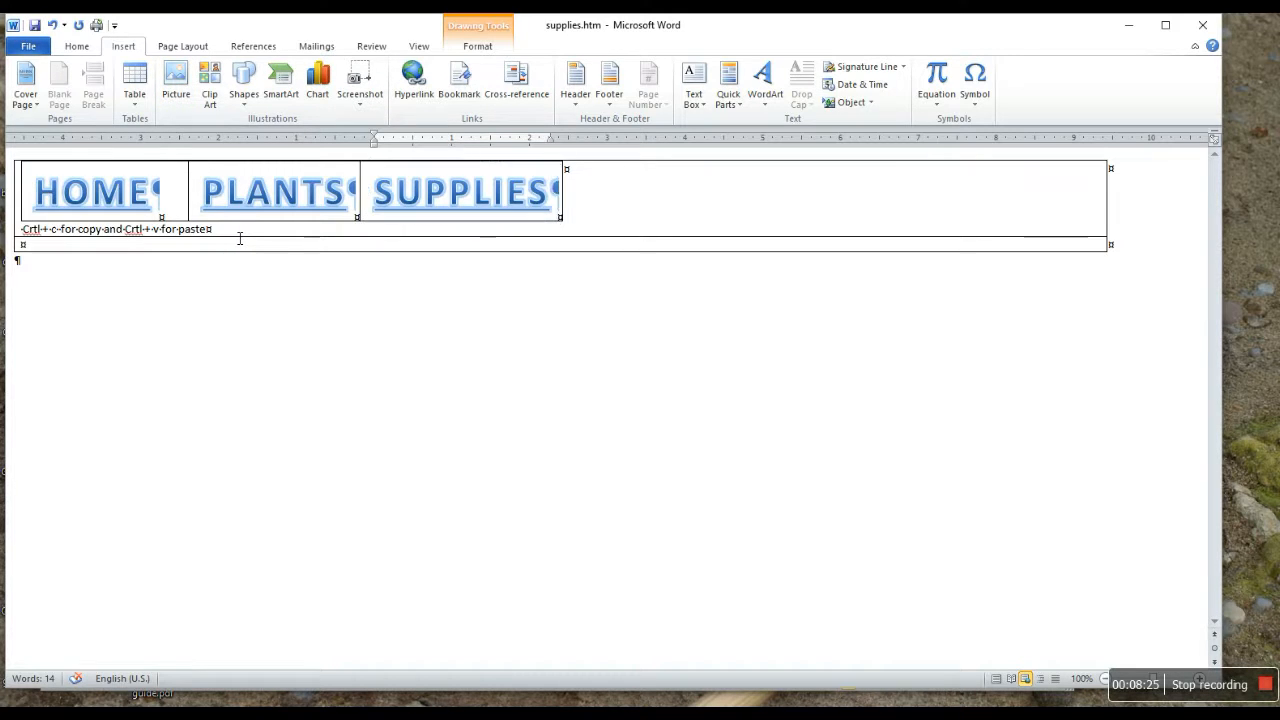
pyautogui.moveTo(240, 238); pyautogui.dragTo(30, 236)
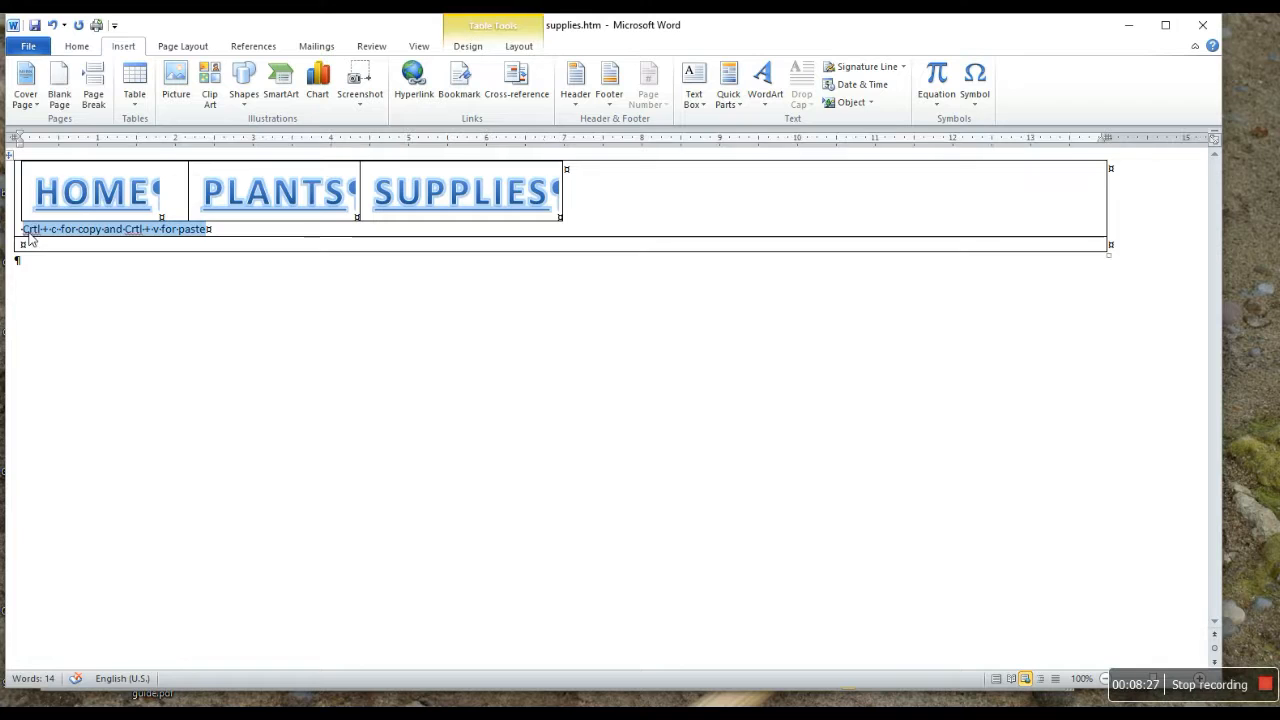
pyautogui.moveTo(214, 232); pyautogui.dragTo(22, 236)
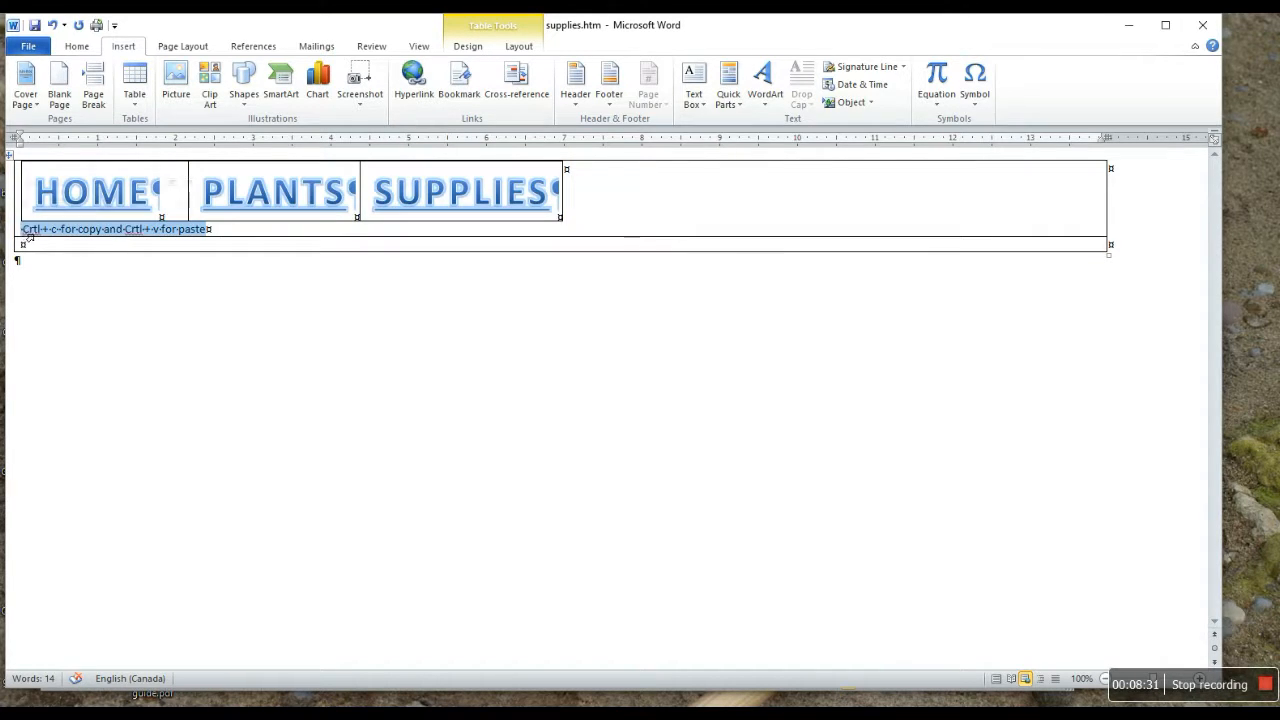
pyautogui.press('Delete')
pyautogui.press('BackSpace')
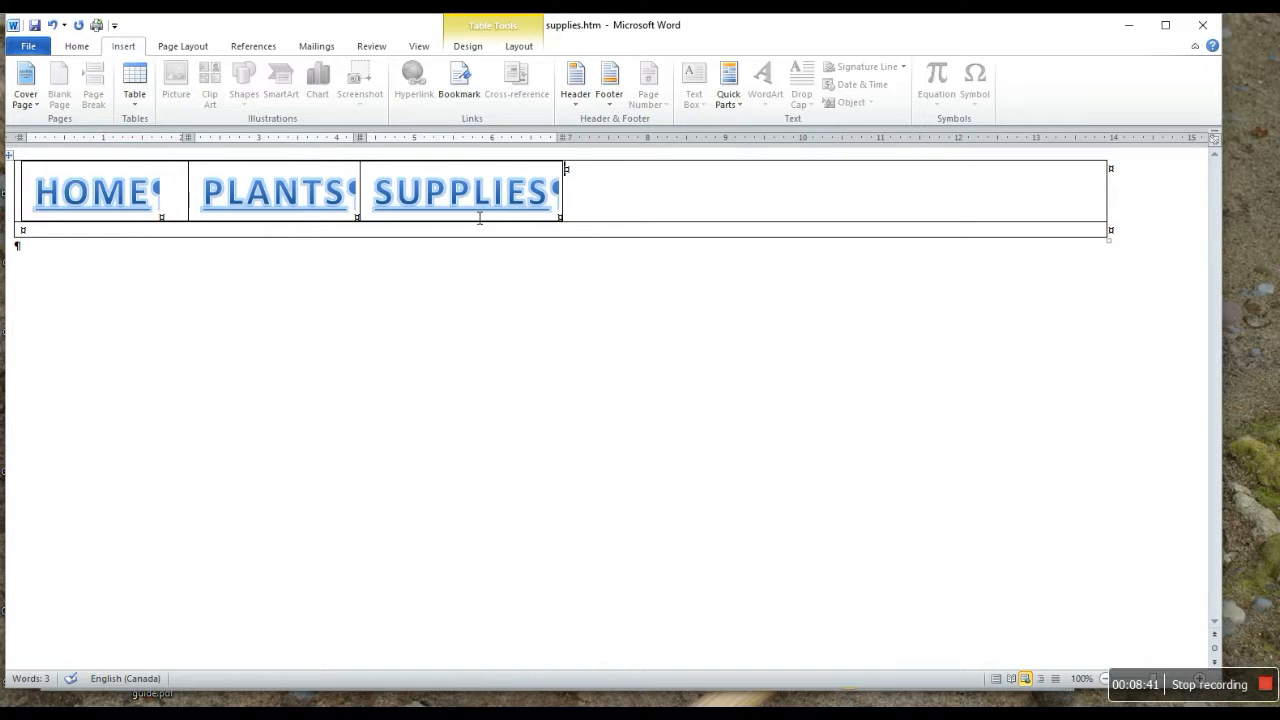
# Step: Save the linked page as index.htm in the website folder, replacing the existing file
pyautogui.click(30, 47)
pyautogui.click(56, 95)
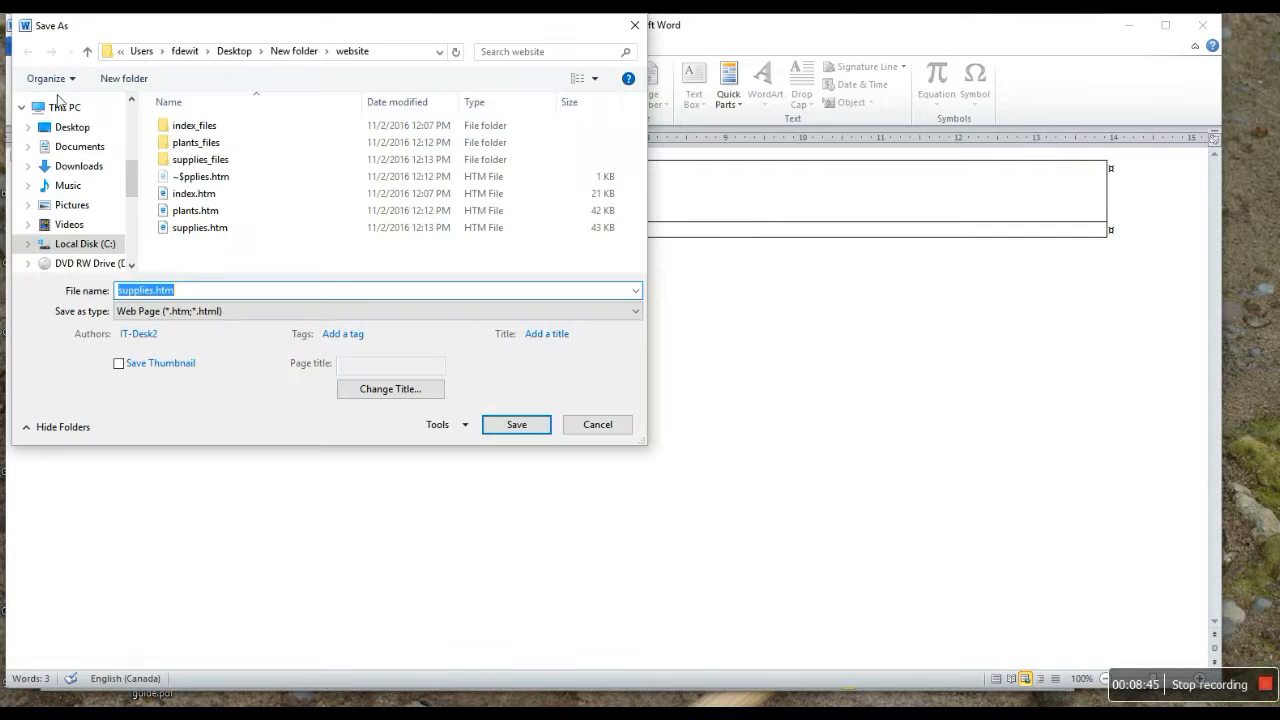
pyautogui.click(186, 195)
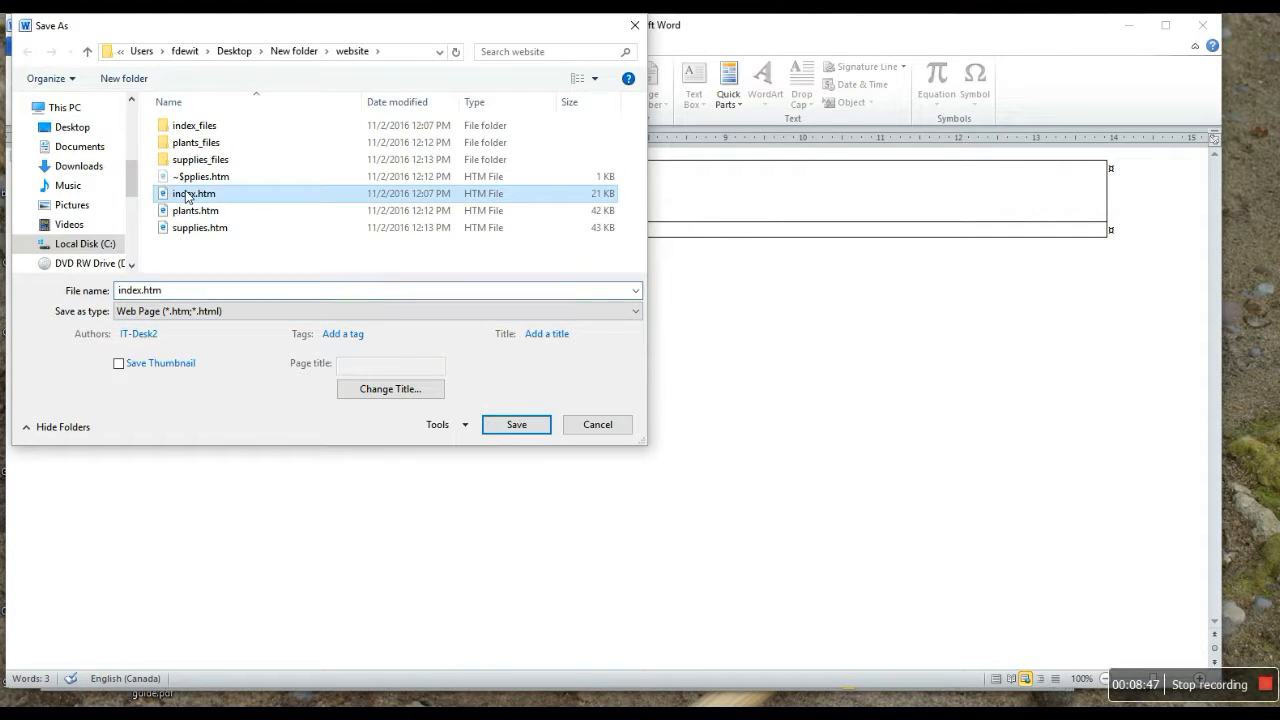
pyautogui.click(517, 425)
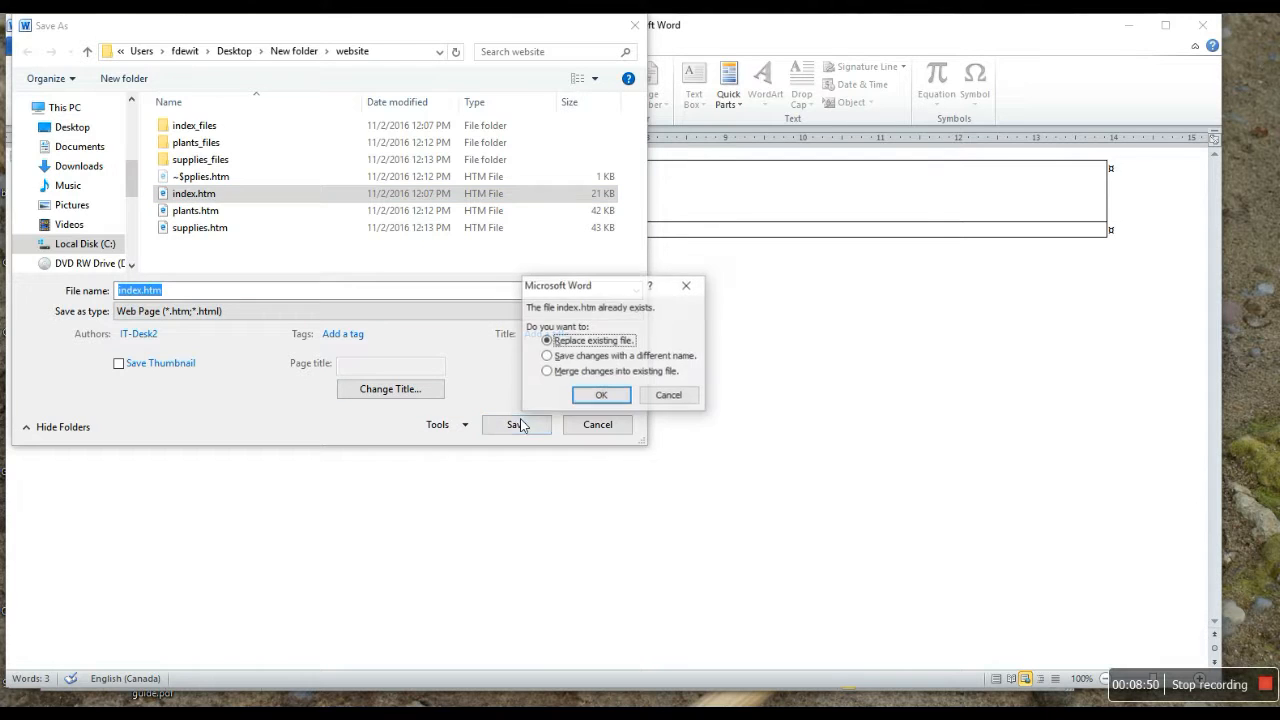
pyautogui.click(604, 396)
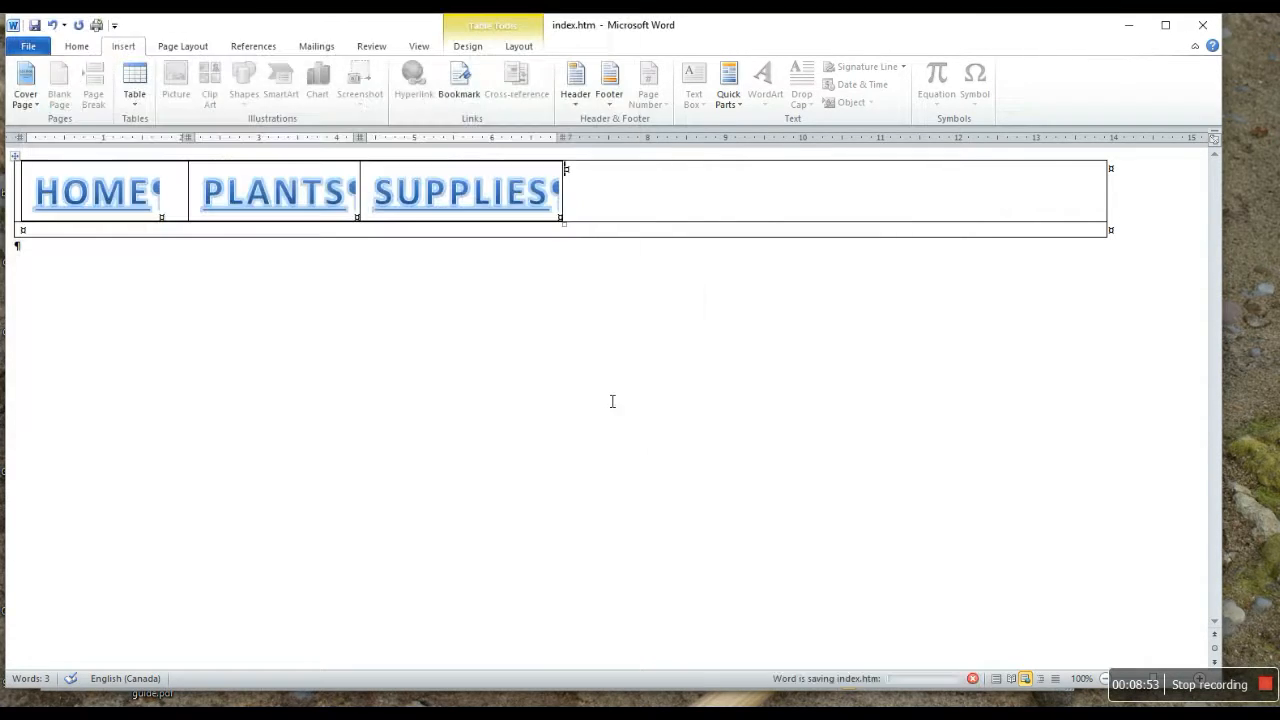
# Step: Save the linked page as plants.htm in the website folder, replacing the existing file
pyautogui.click(27, 47)
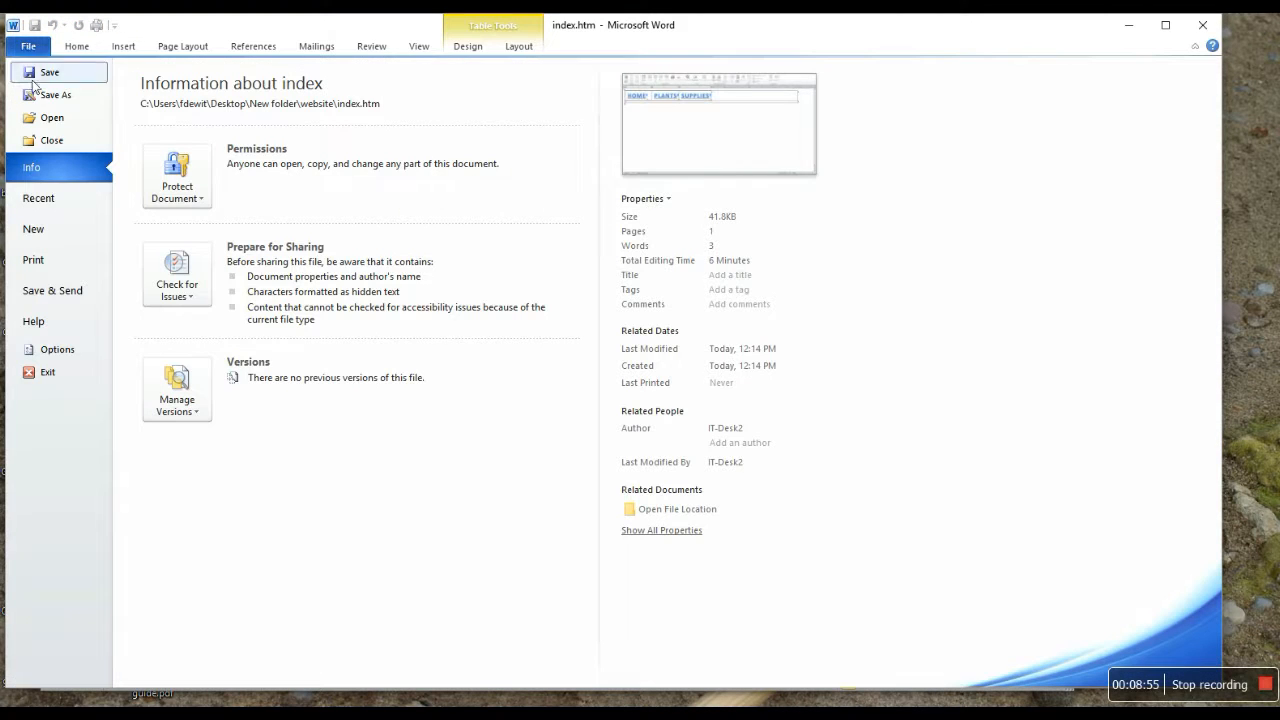
pyautogui.click(50, 95)
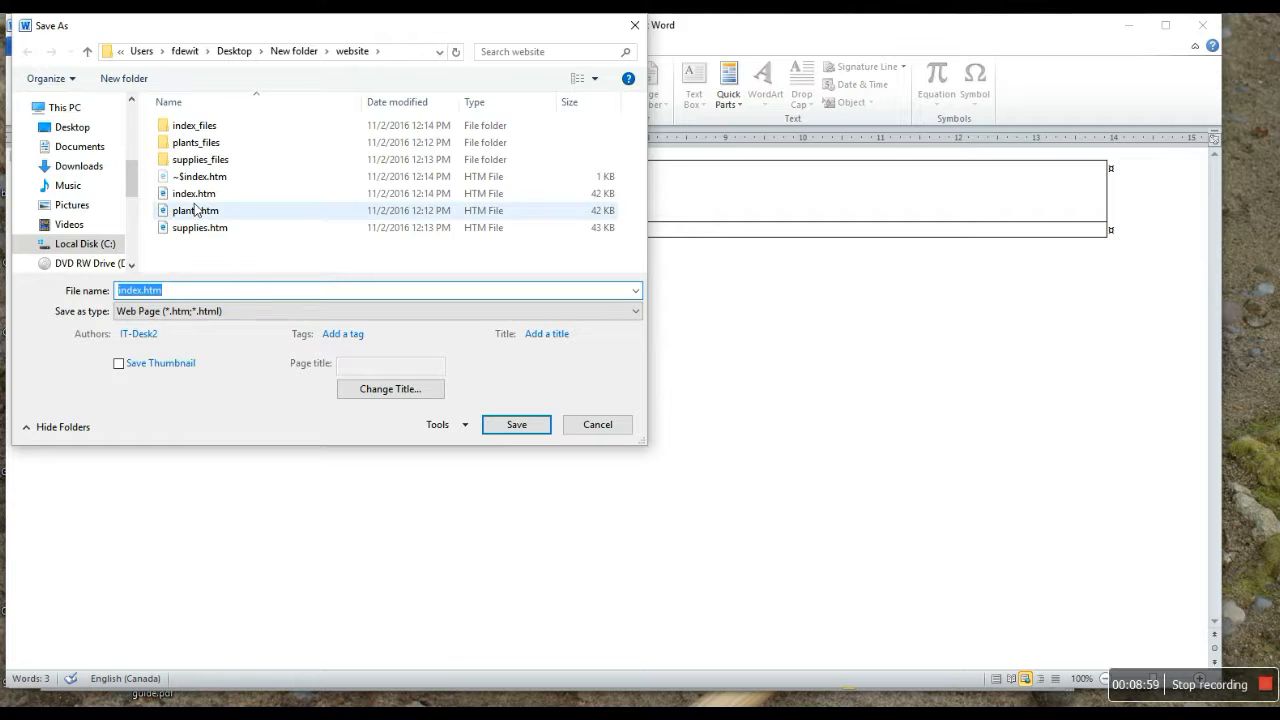
pyautogui.click(196, 210)
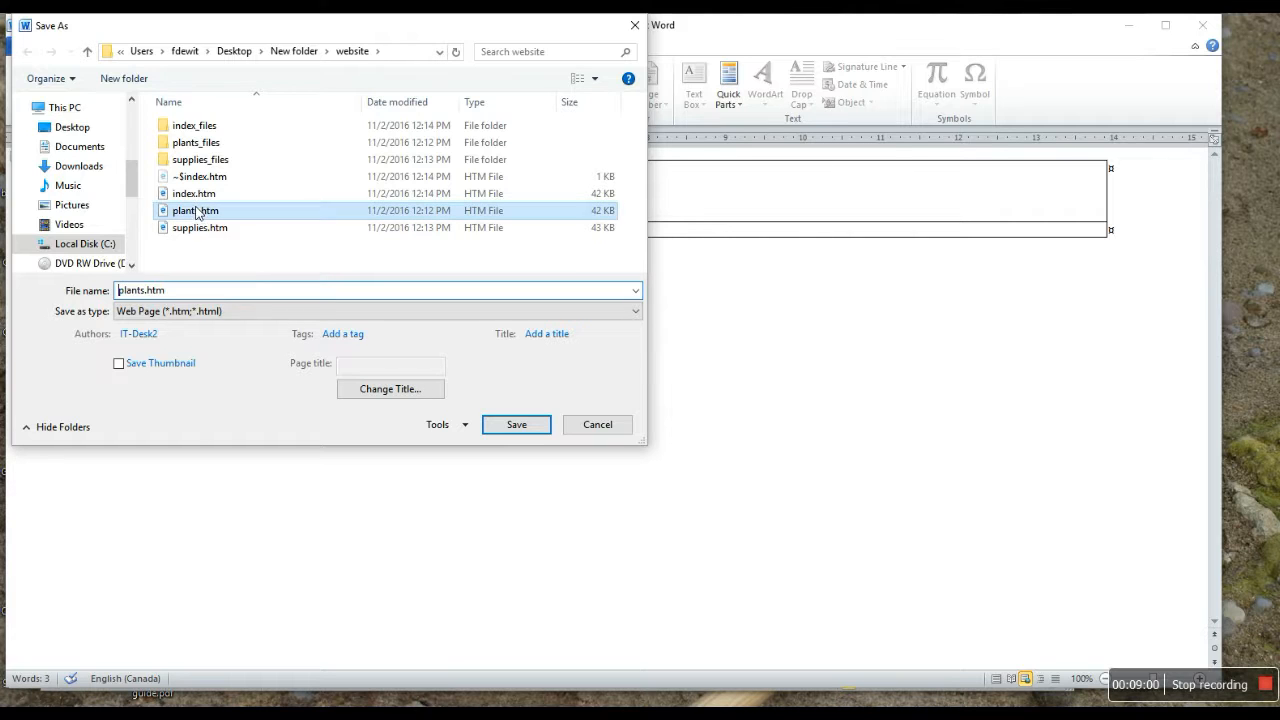
pyautogui.click(523, 427)
pyautogui.click(598, 393)
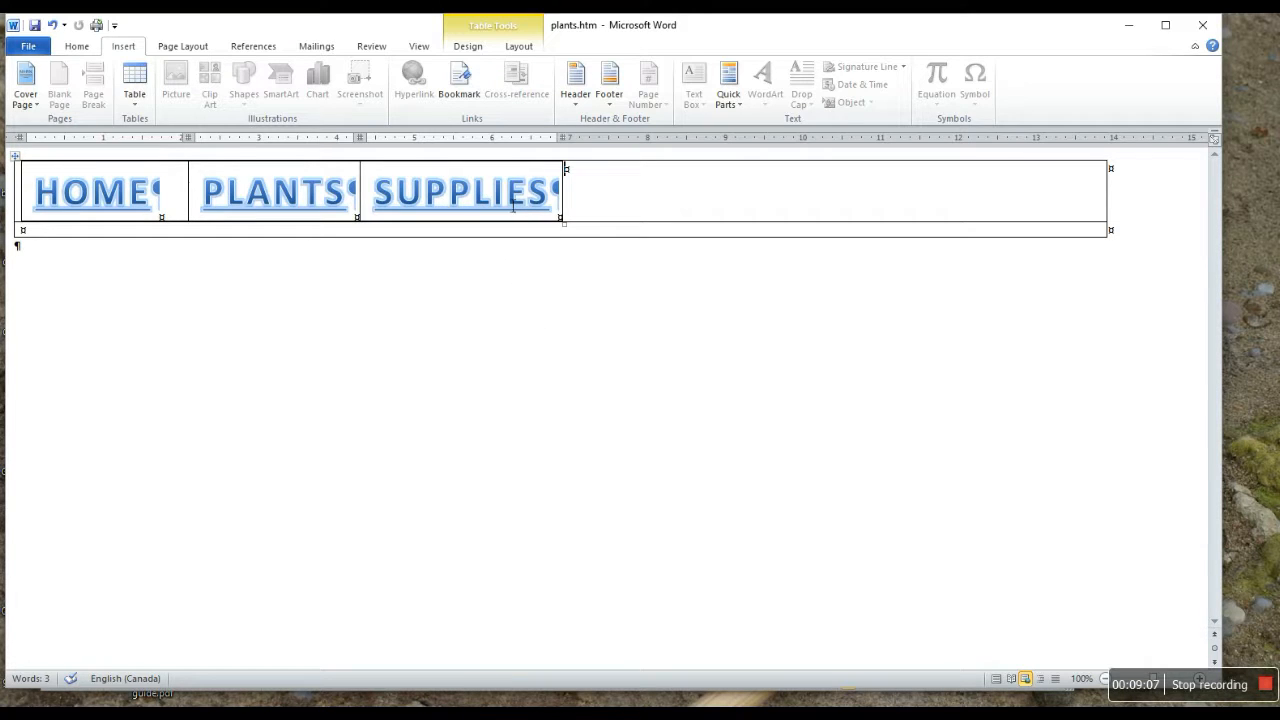
# Step: Save the linked page as supplies.htm in the website folder, replacing the existing file
pyautogui.click(30, 46)
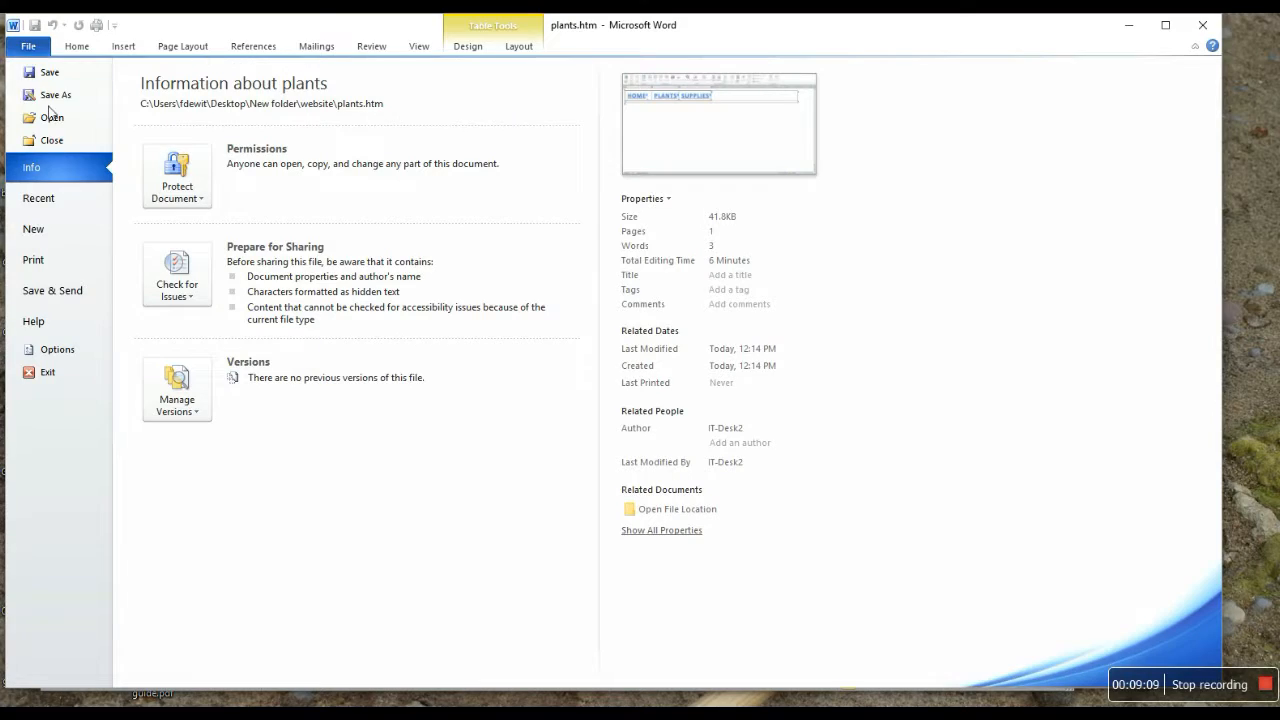
pyautogui.click(52, 97)
pyautogui.click(205, 228)
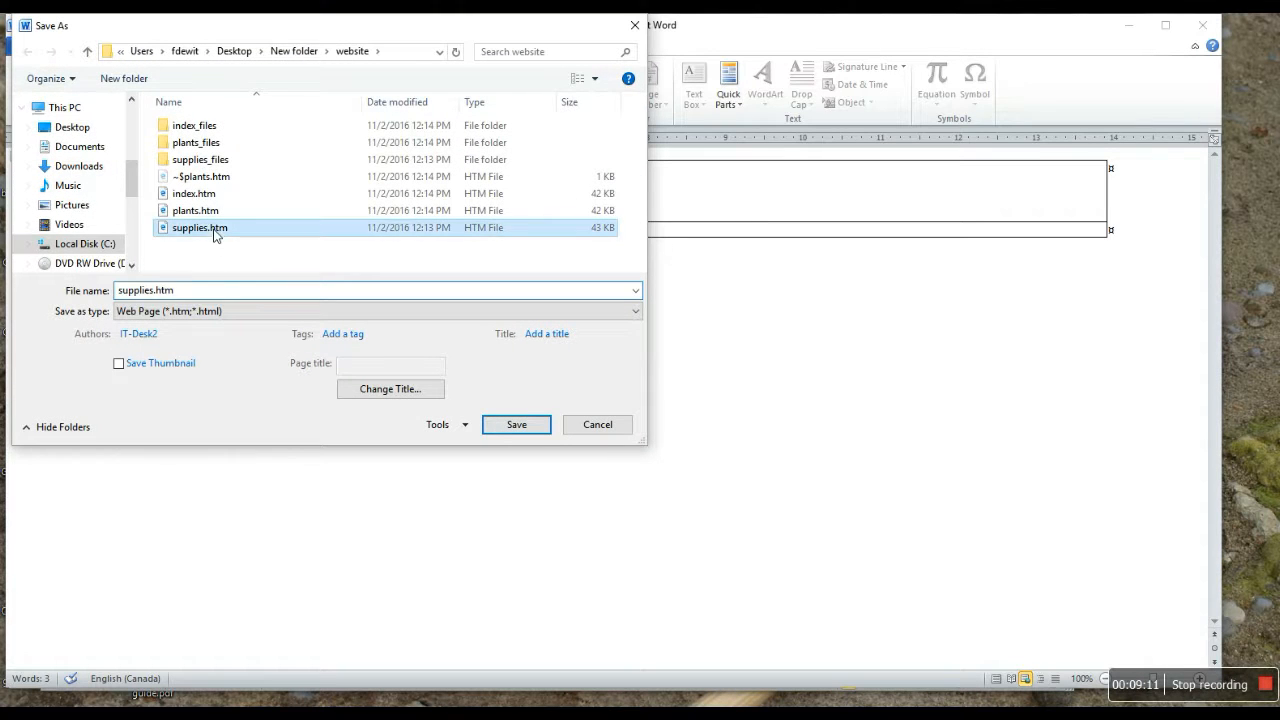
pyautogui.click(517, 425)
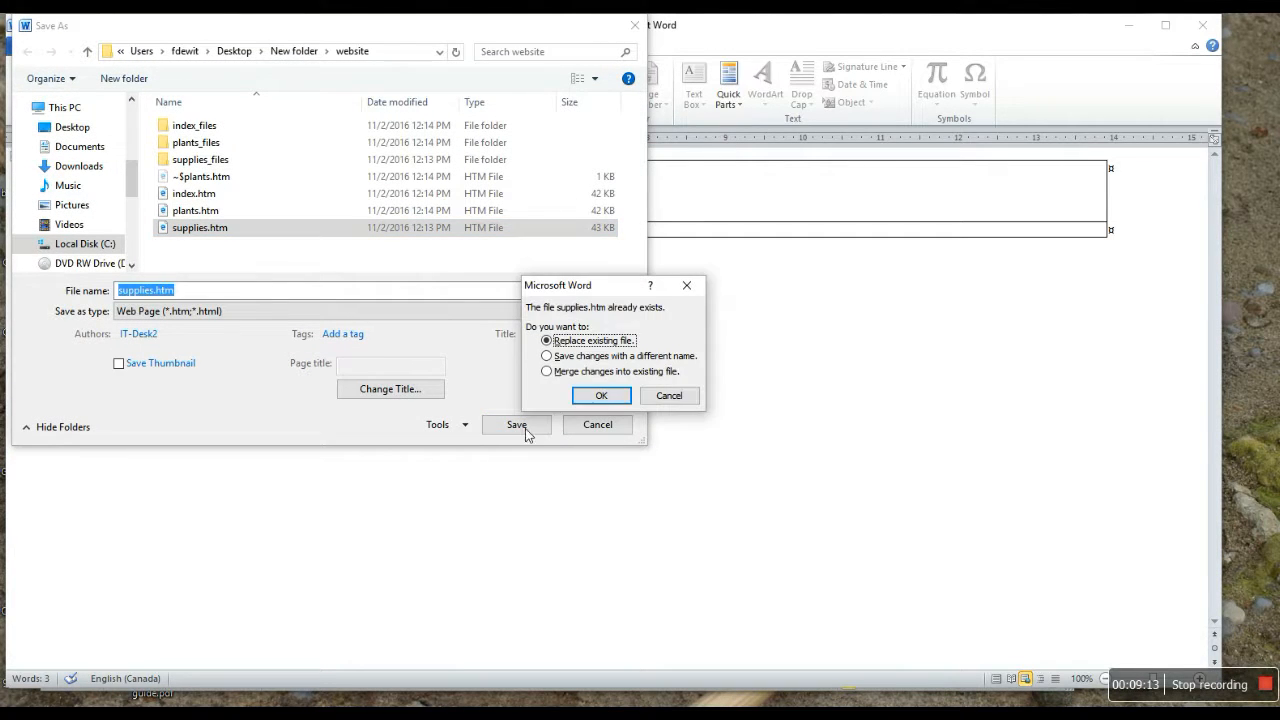
pyautogui.click(602, 395)
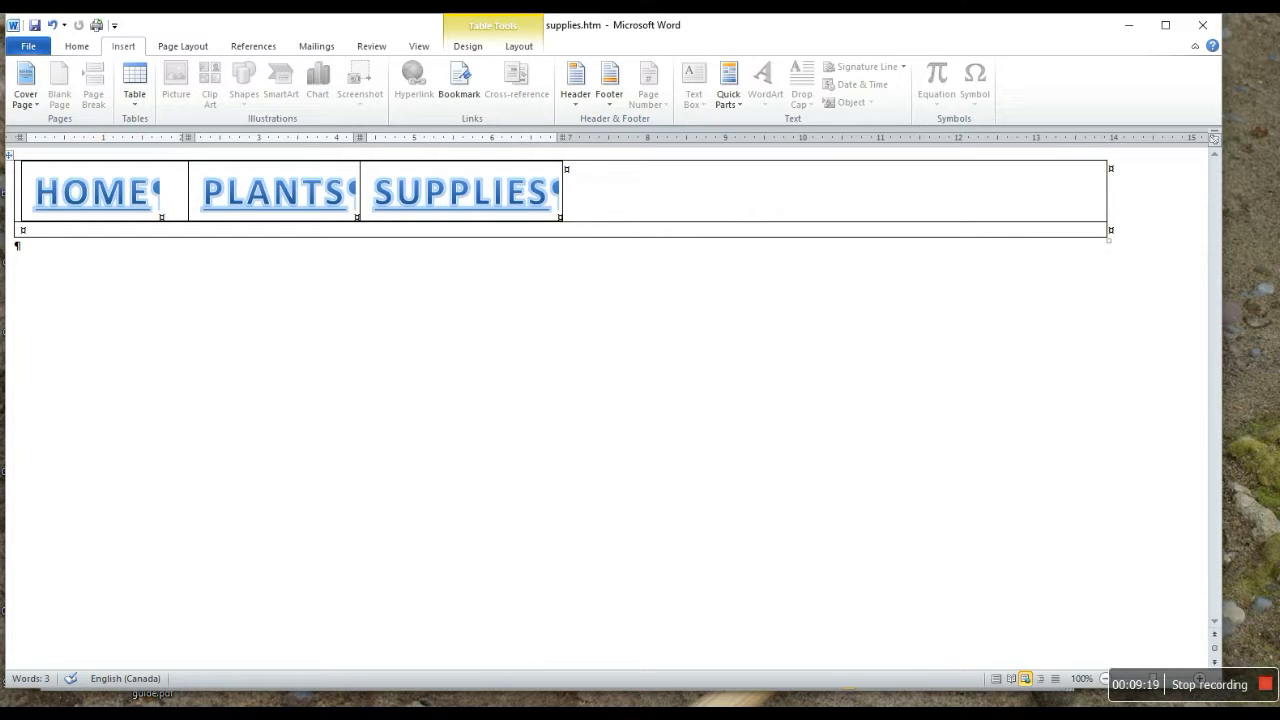
# Step: Review the instructions on finishing links and making pages in building a website in word.docx
pyautogui.moveTo(537, 710)
pyautogui.click(443, 643)
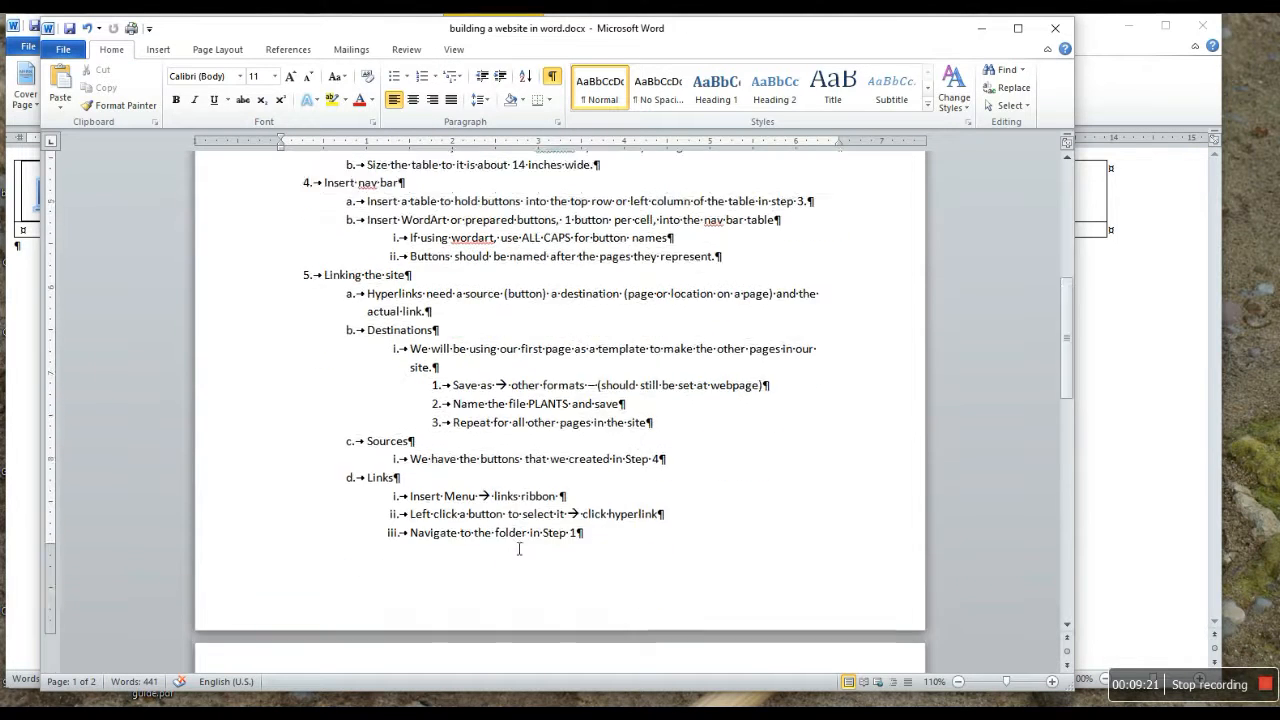
pyautogui.scroll(-6, 519, 549)
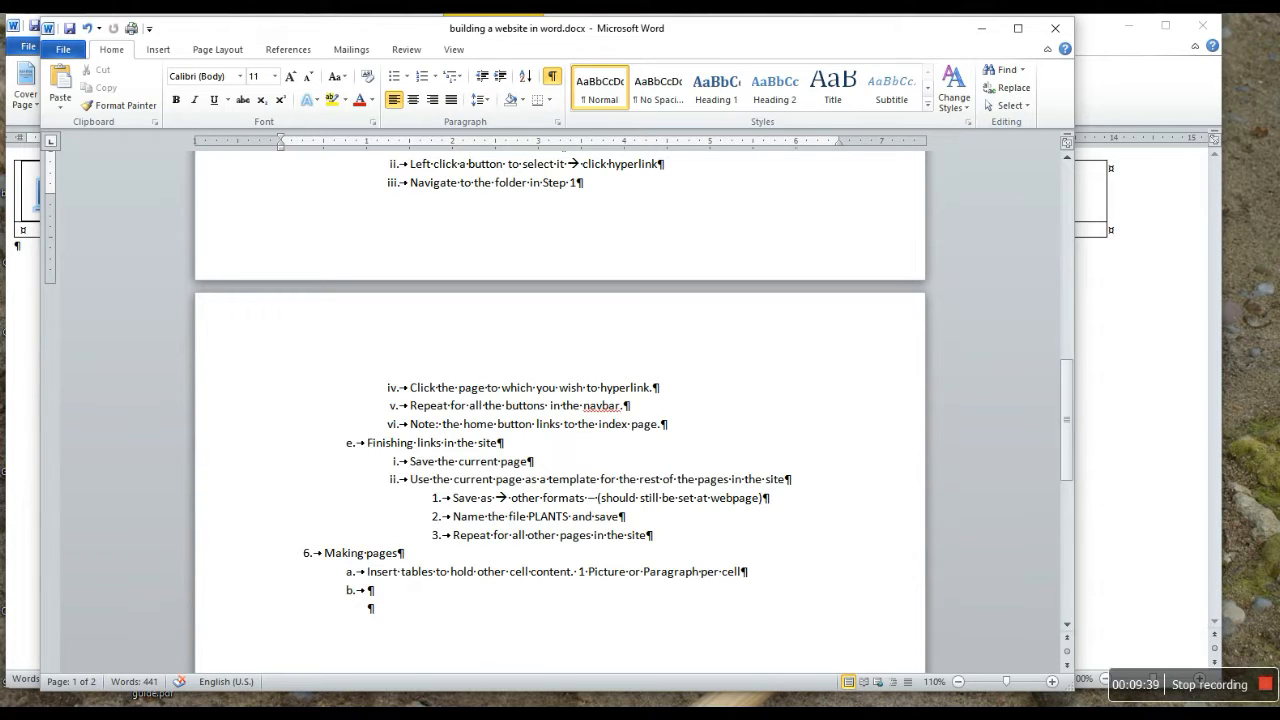
# Step: Switch to the website folder in File Explorer and open index.htm with Microsoft Word
pyautogui.click(416, 714)
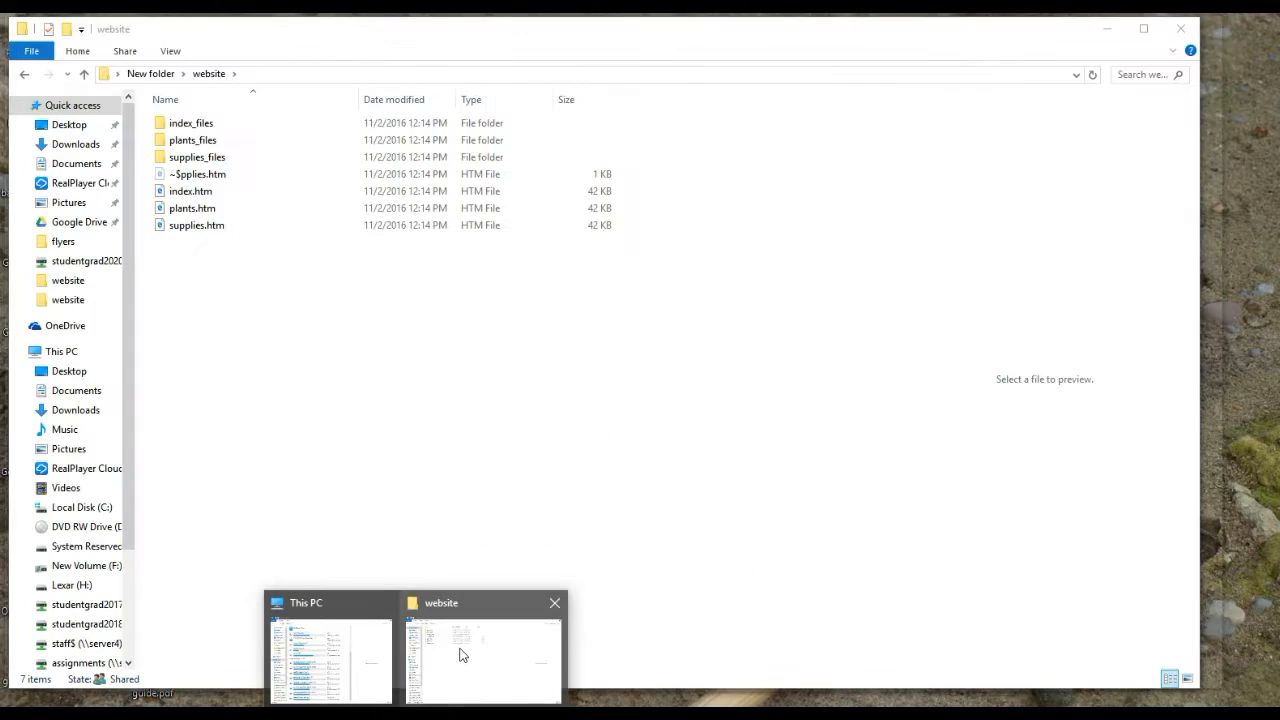
pyautogui.click(460, 657)
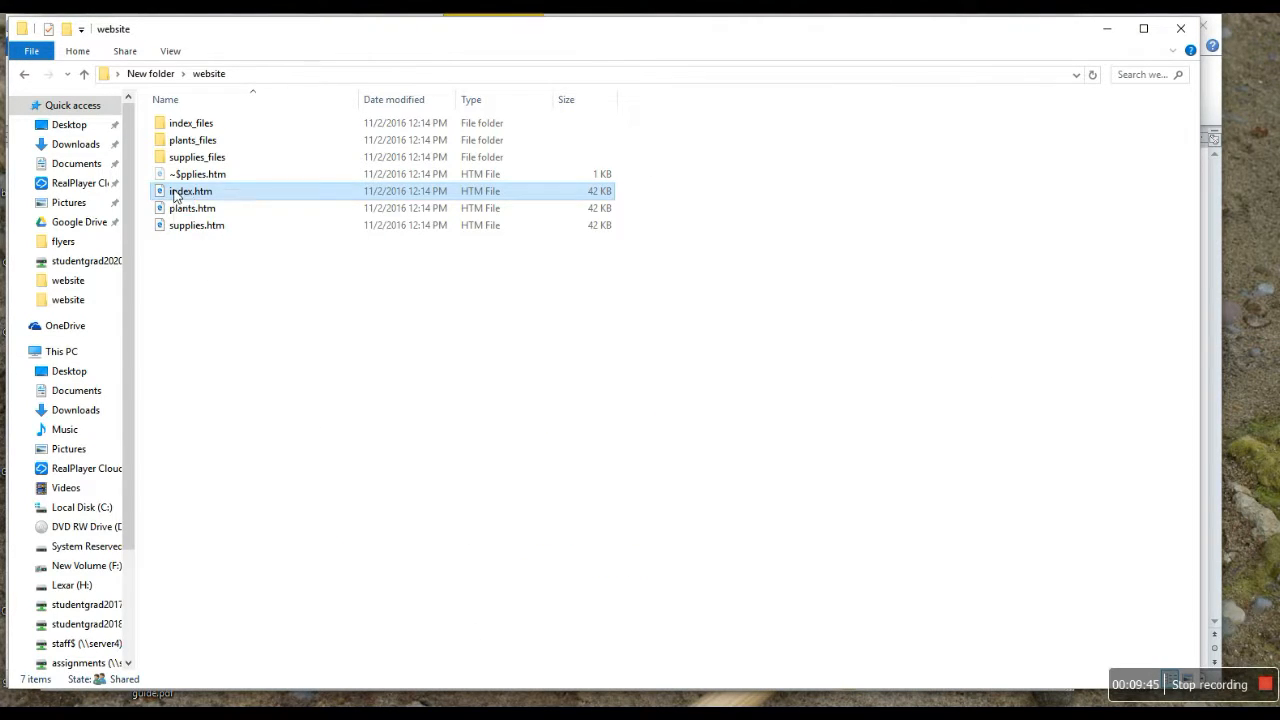
pyautogui.rightClick(175, 192)
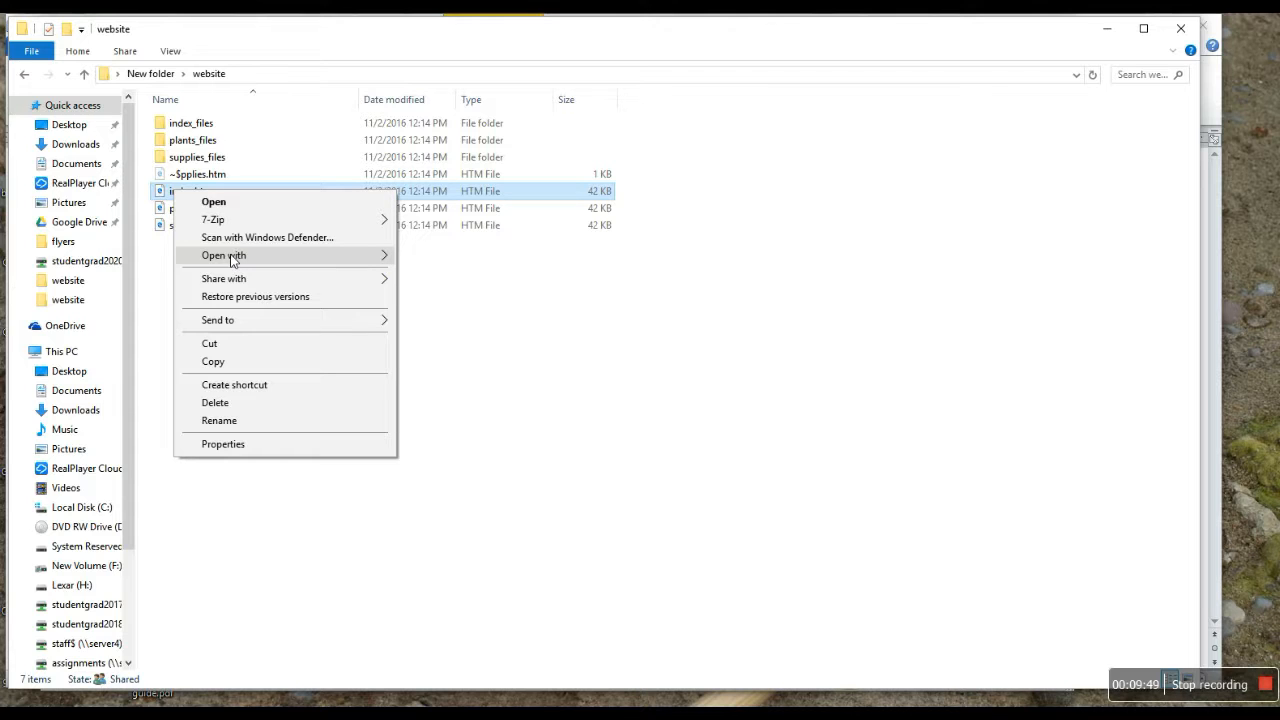
pyautogui.moveTo(236, 257)
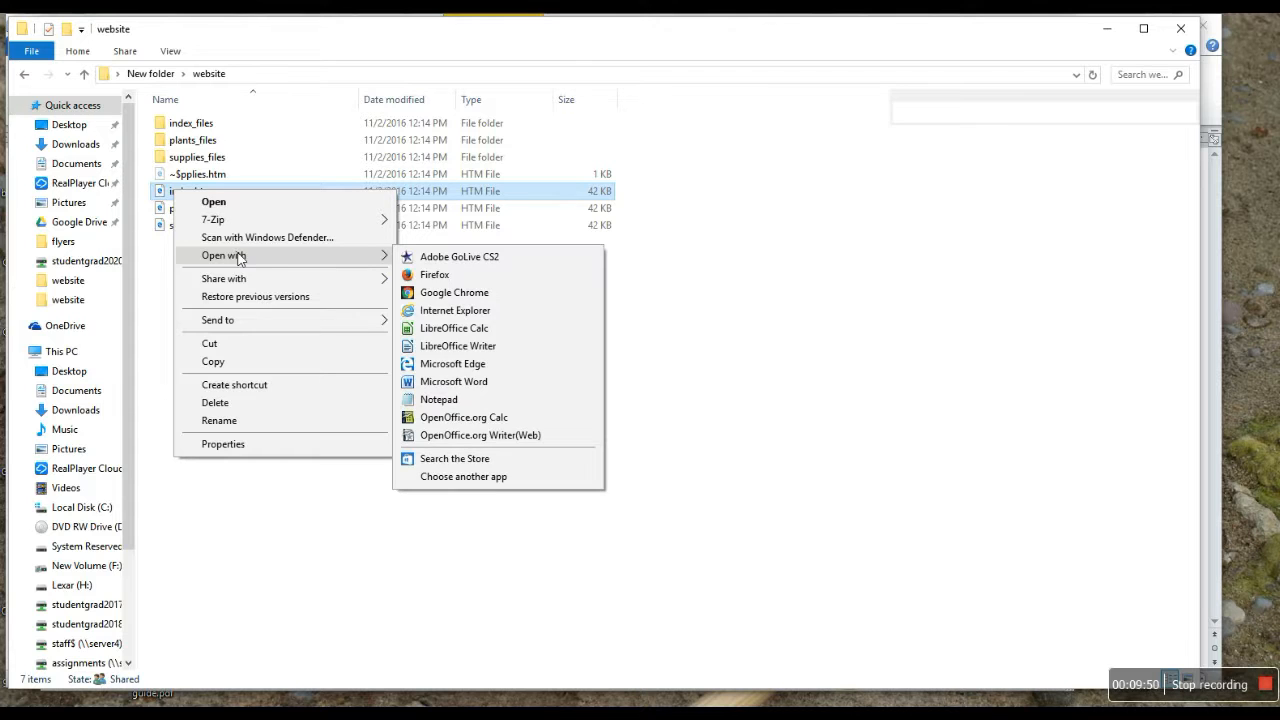
pyautogui.click(454, 382)
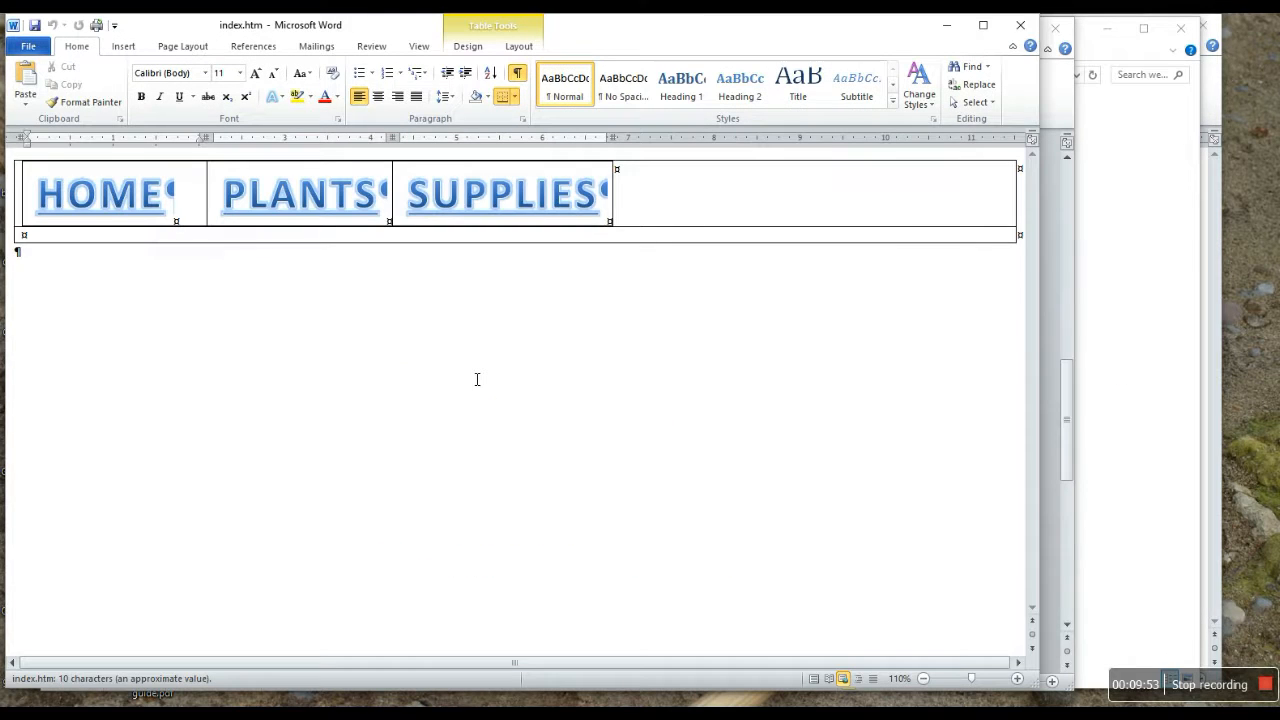
# Step: Enter "This is my home page" in the empty row below the navigation buttons
pyautogui.click(122, 245)
pyautogui.write('Th')
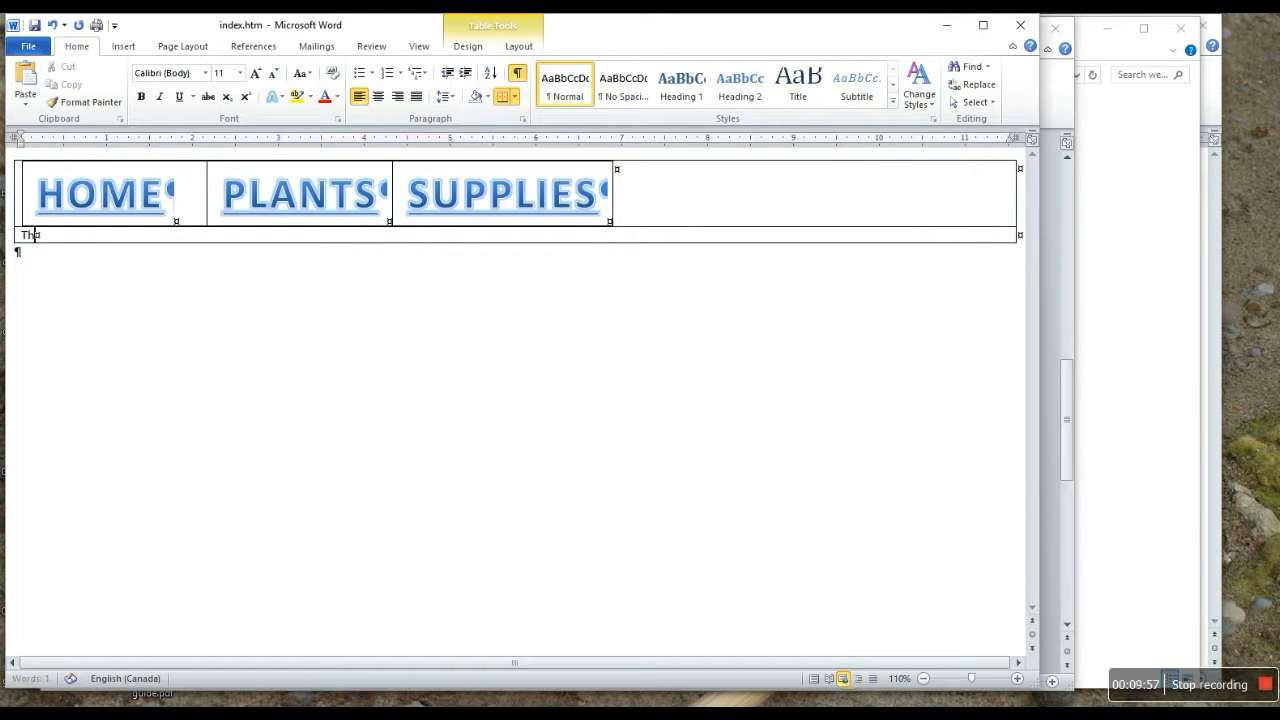
pyautogui.write('is is my home page')
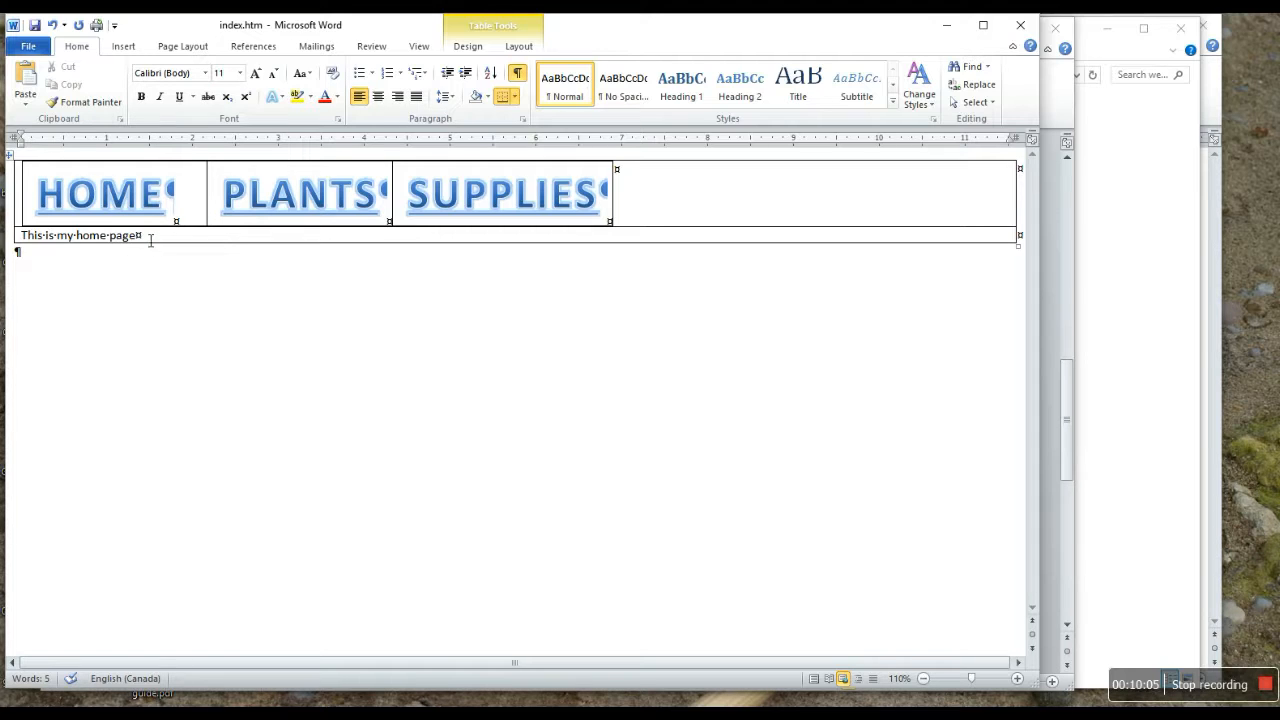
# Step: Replace the home page sentence with a 3×3 table in the same row and put the copied sentence in its first cell
pyautogui.moveTo(149, 237); pyautogui.dragTo(29, 240)
pyautogui.hotkey('ctrl', 'c')
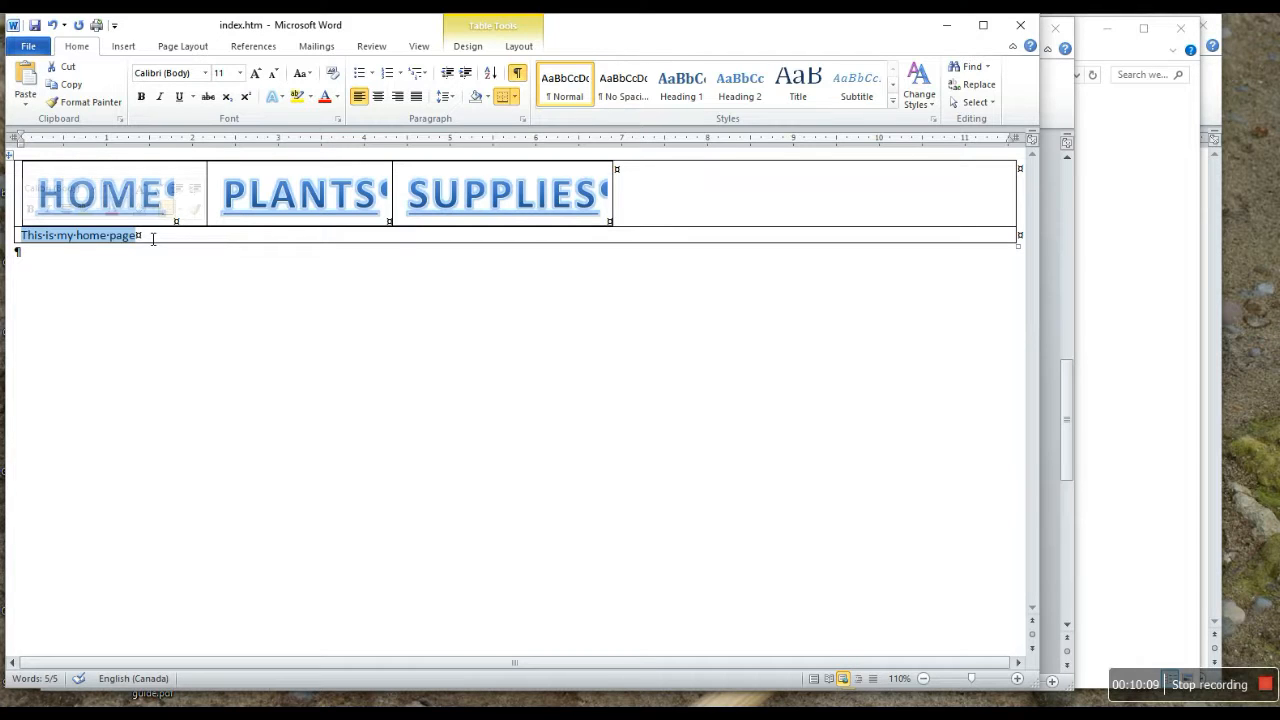
pyautogui.press('Delete')
pyautogui.click(123, 46)
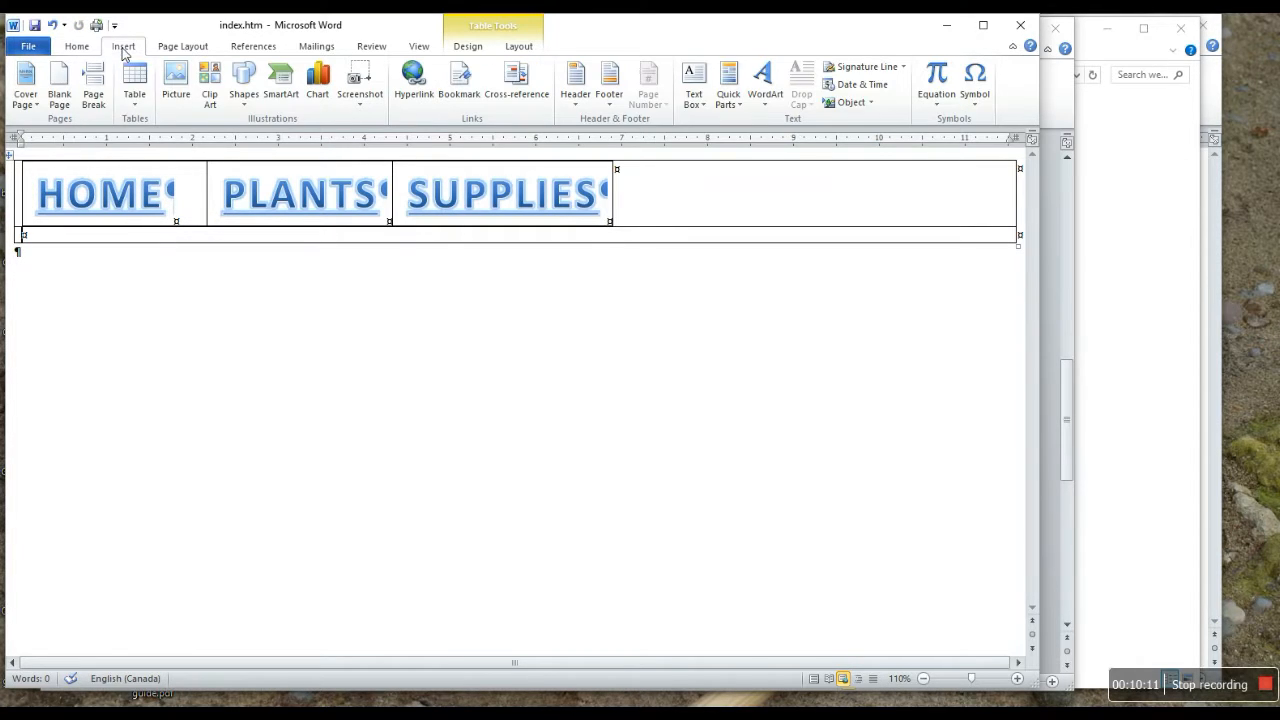
pyautogui.click(134, 88)
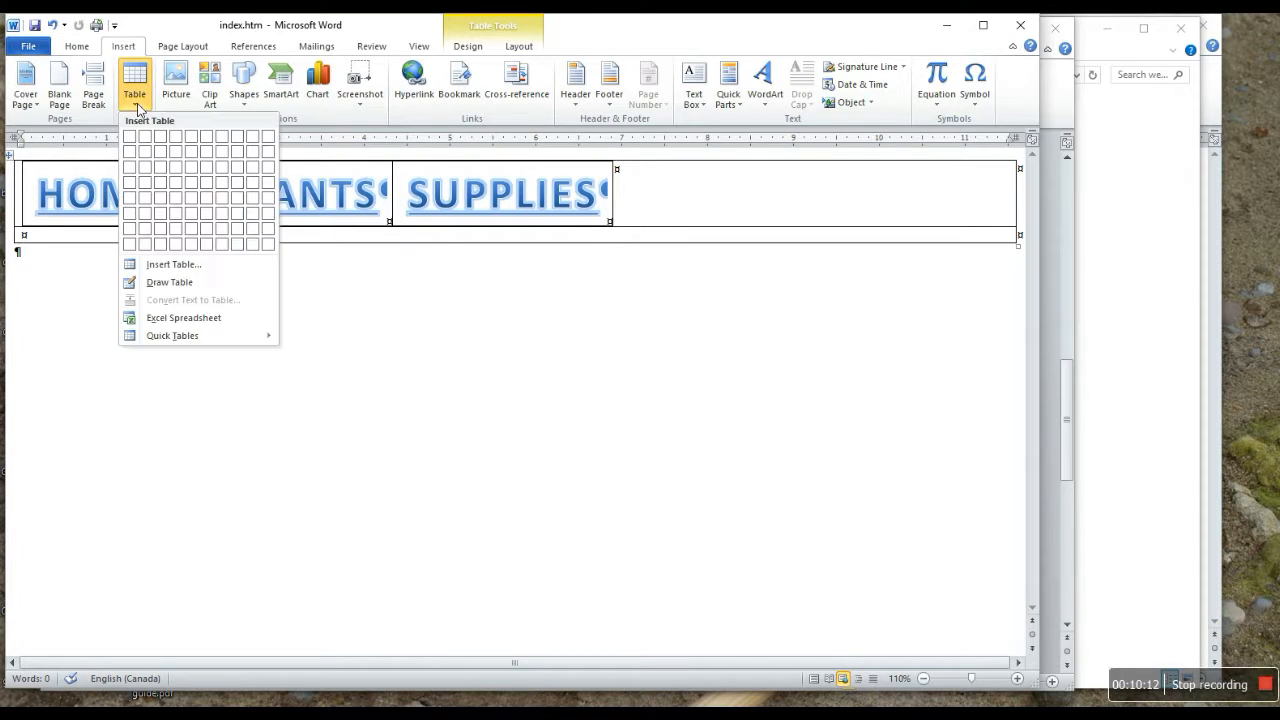
pyautogui.click(160, 167)
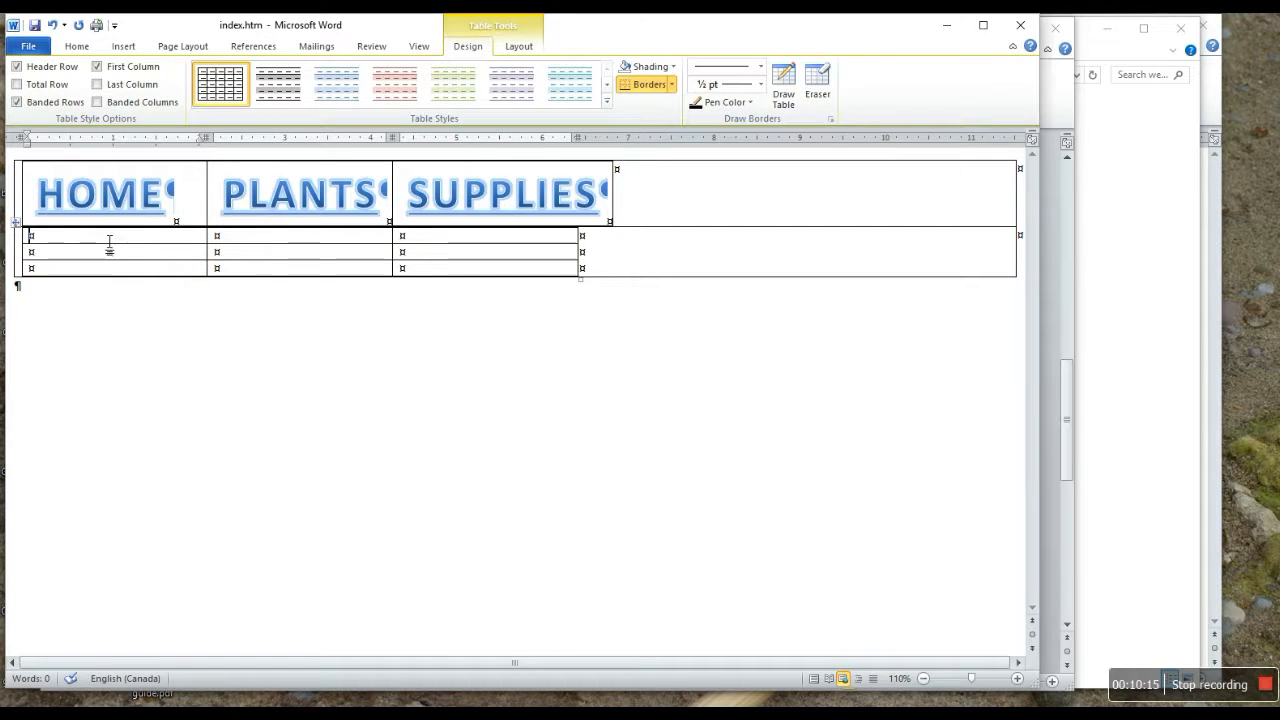
pyautogui.hotkey('ctrl', 'v')
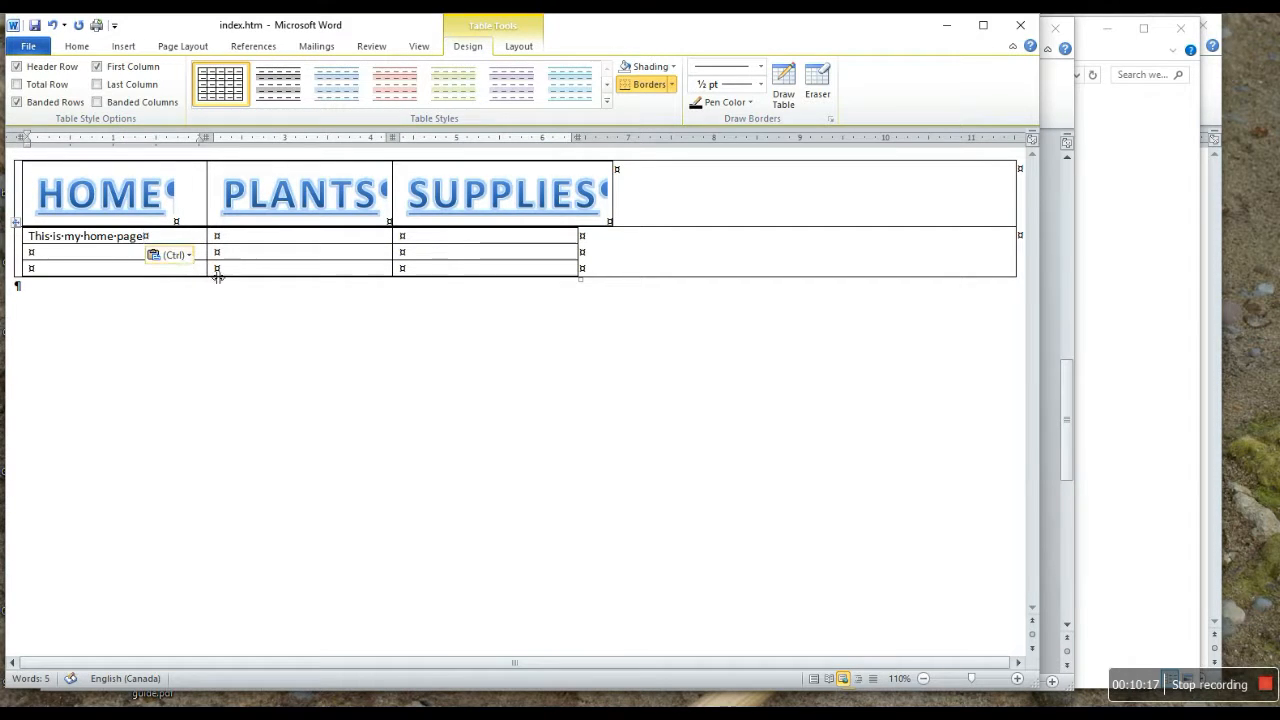
# Step: Search clip art for plants, insert the roses picture in the content table's top middle cell, and save index.htm
pyautogui.click(248, 259)
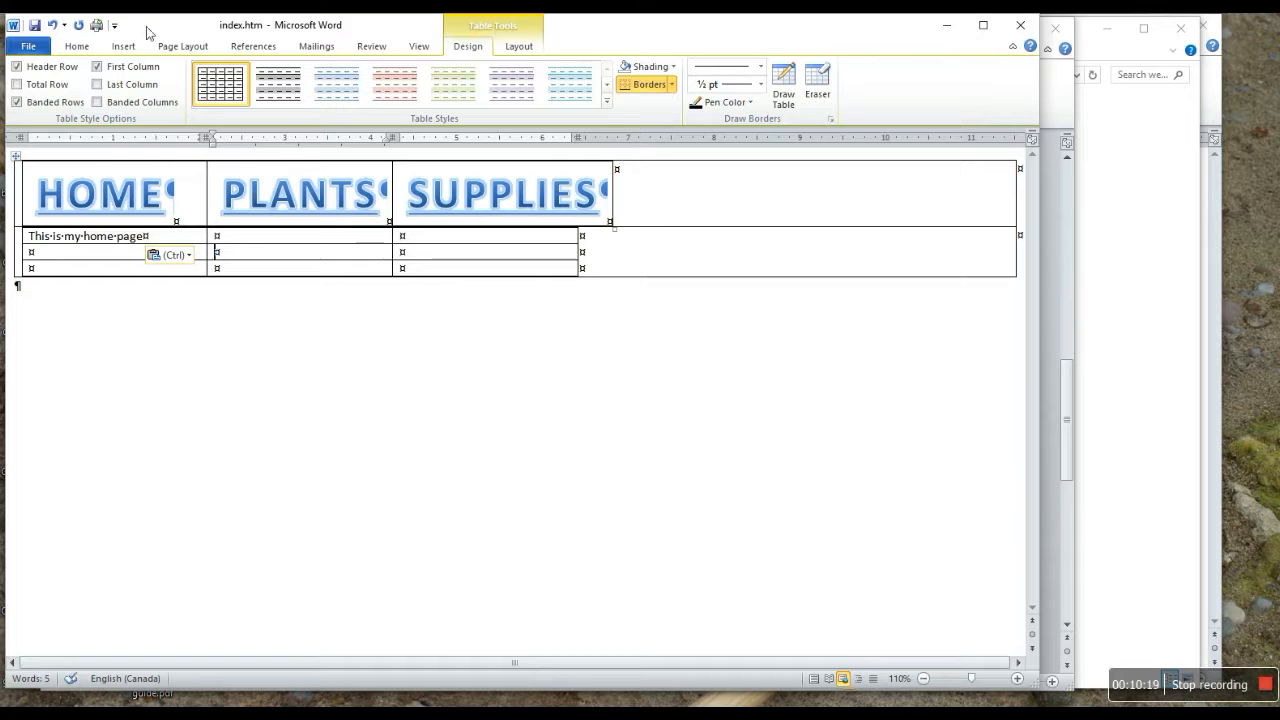
pyautogui.click(121, 46)
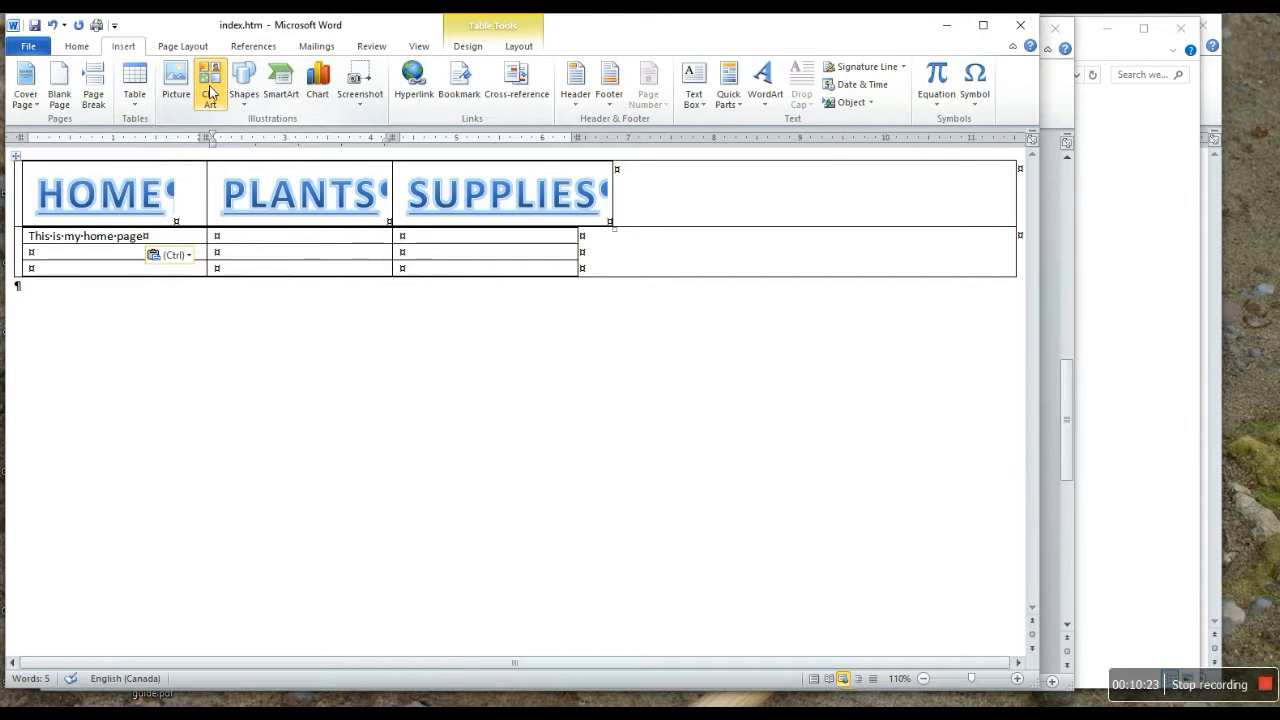
pyautogui.click(209, 85)
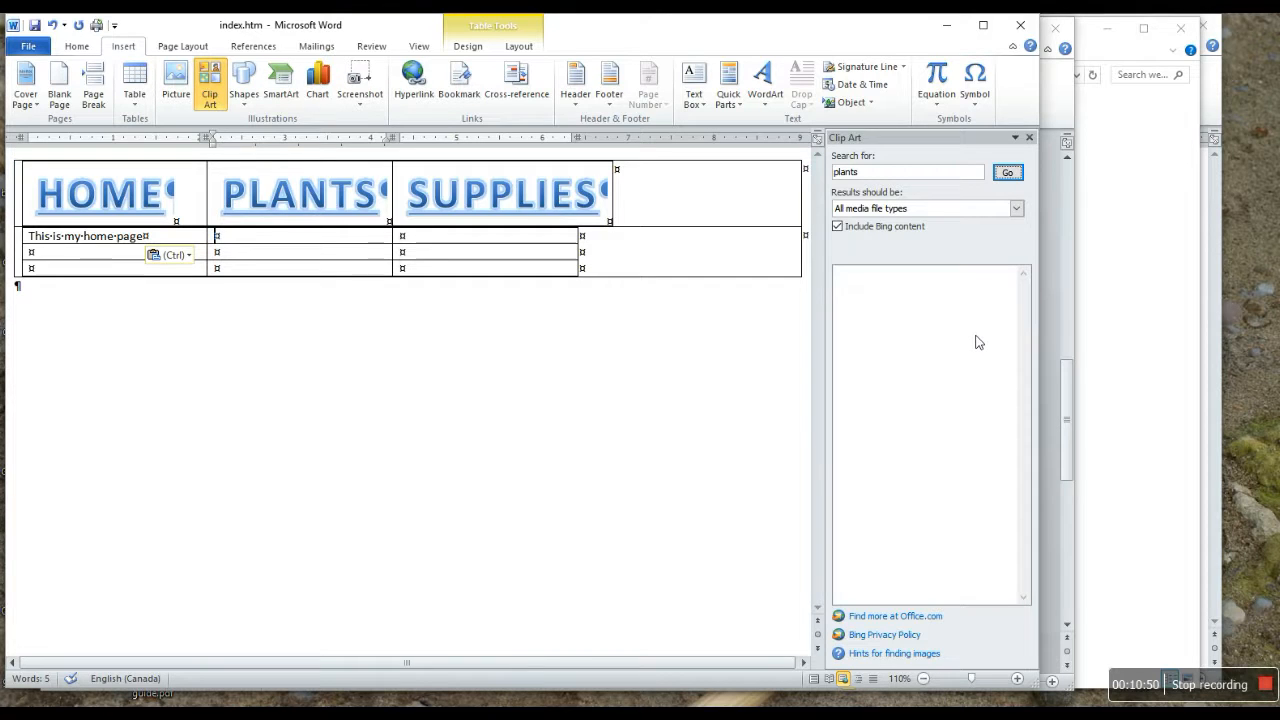
pyautogui.press('Return')
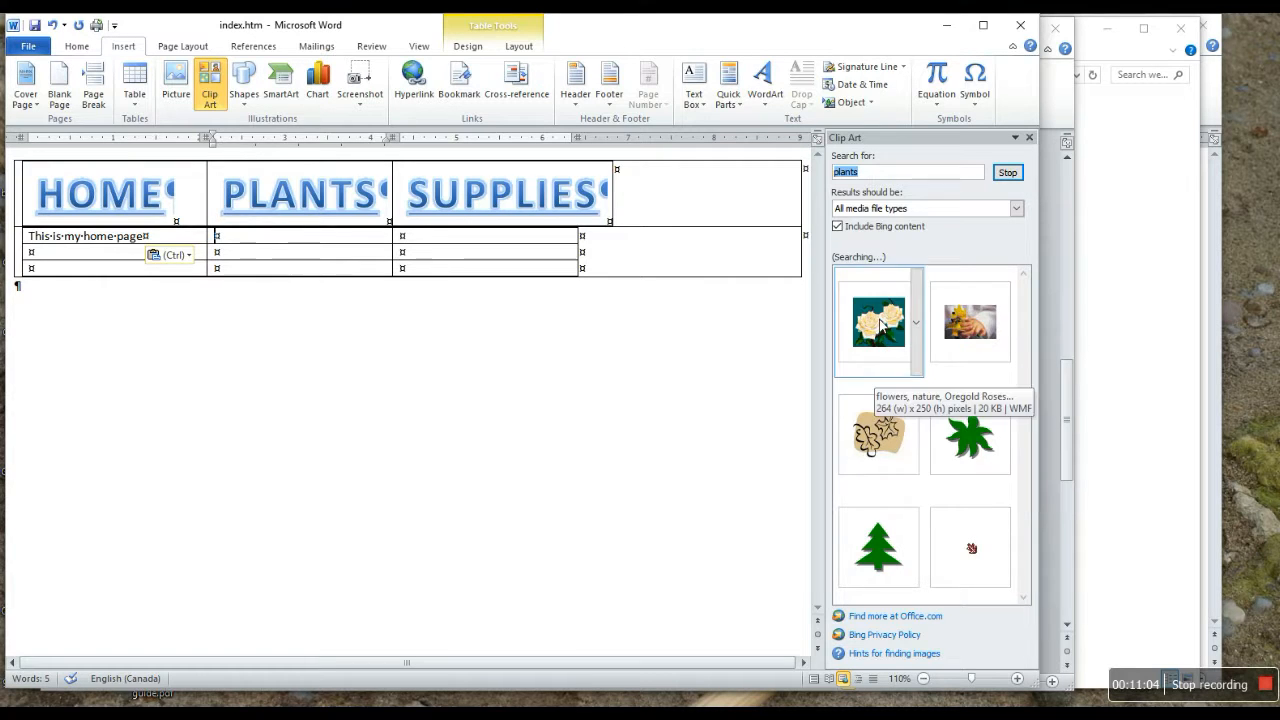
pyautogui.click(881, 322)
pyautogui.moveTo(881, 322); pyautogui.dragTo(272, 242)
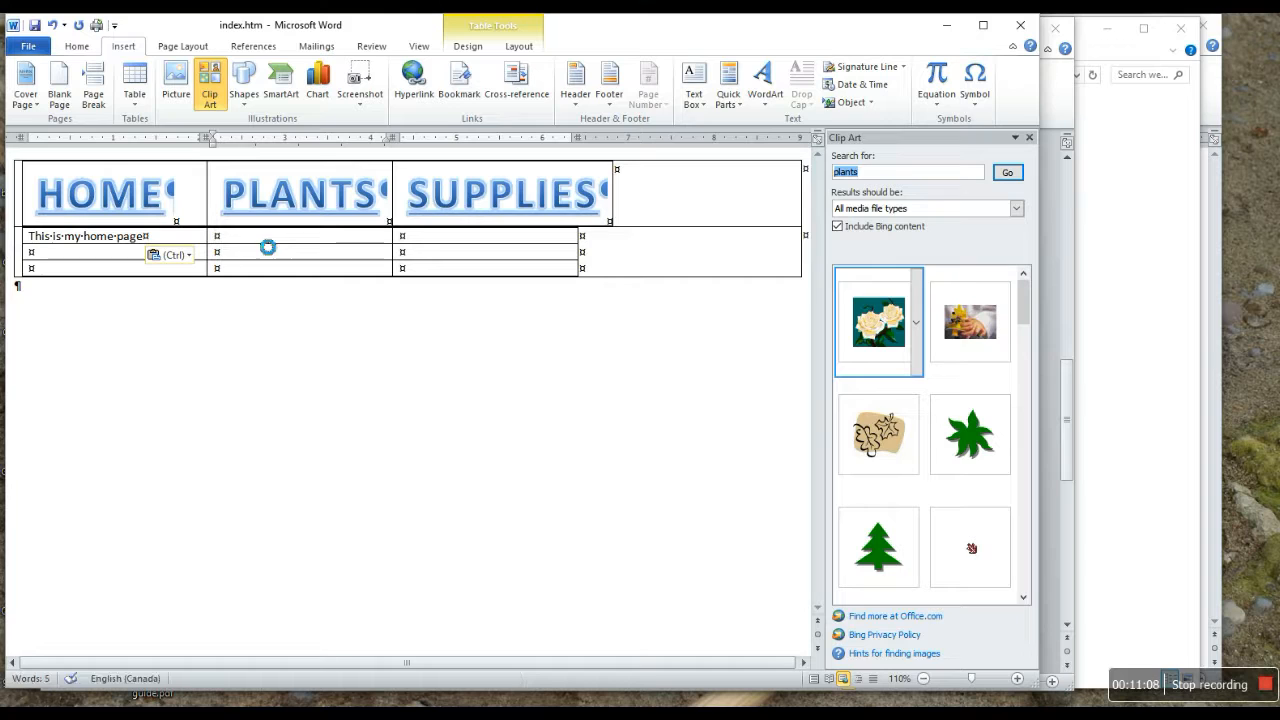
pyautogui.click(35, 27)
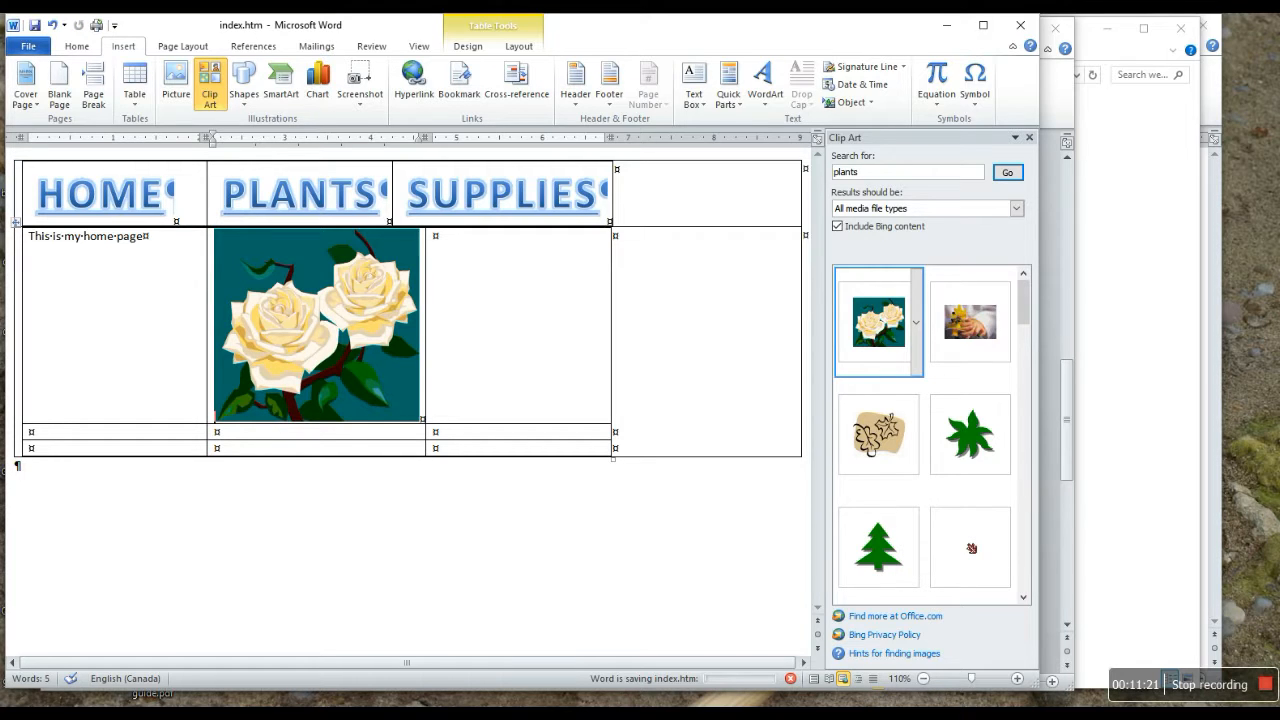
# Step: Switch to the website folder in File Explorer and open plants.htm with Microsoft Word
pyautogui.moveTo(415, 712)
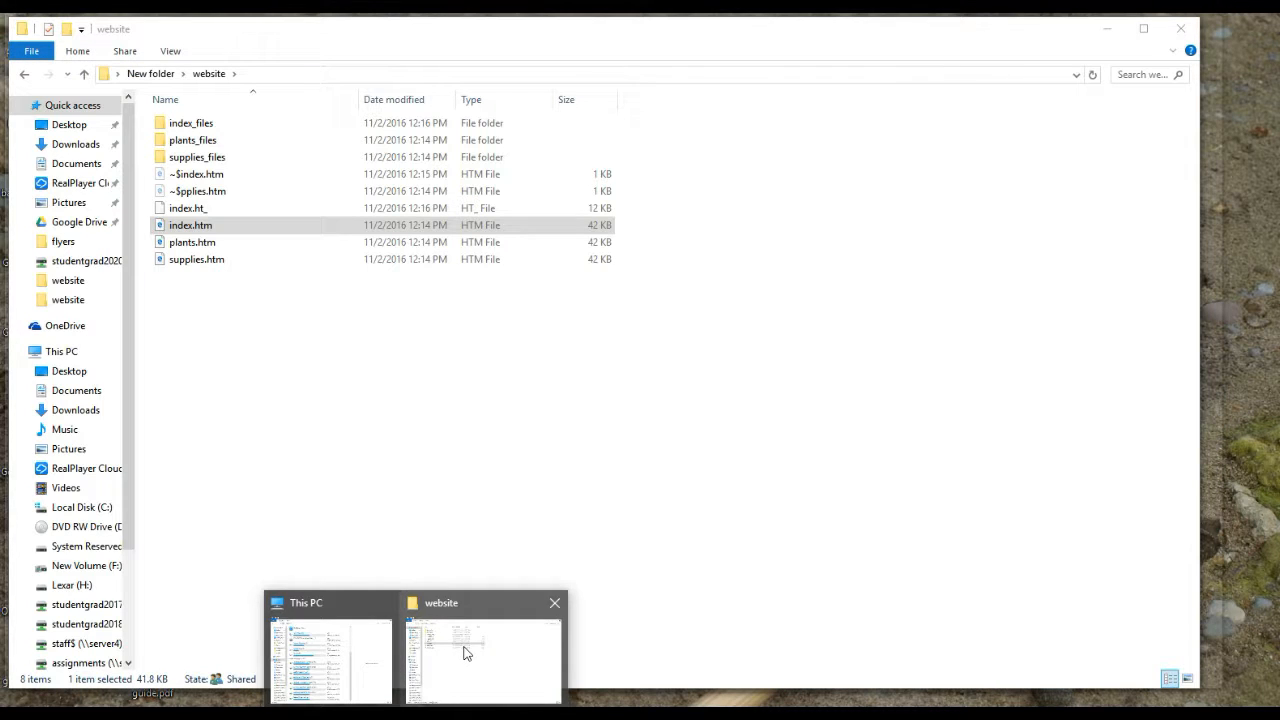
pyautogui.click(464, 653)
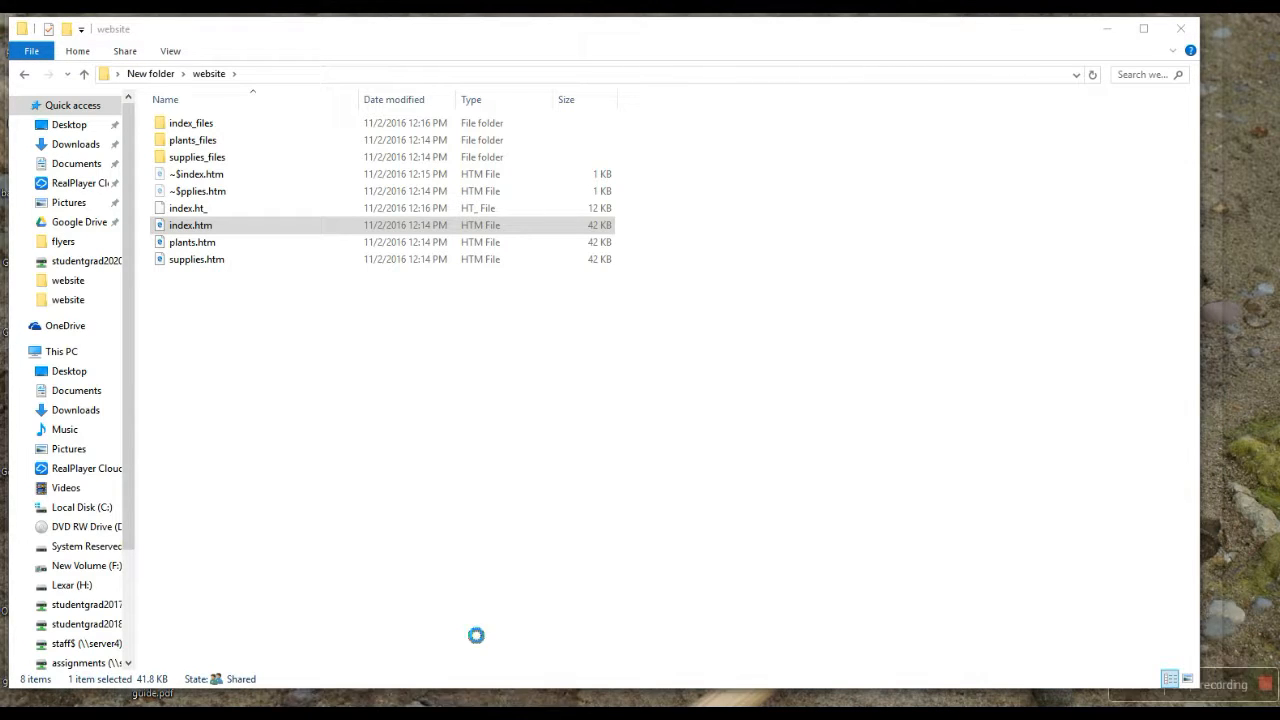
pyautogui.doubleClick(187, 244)
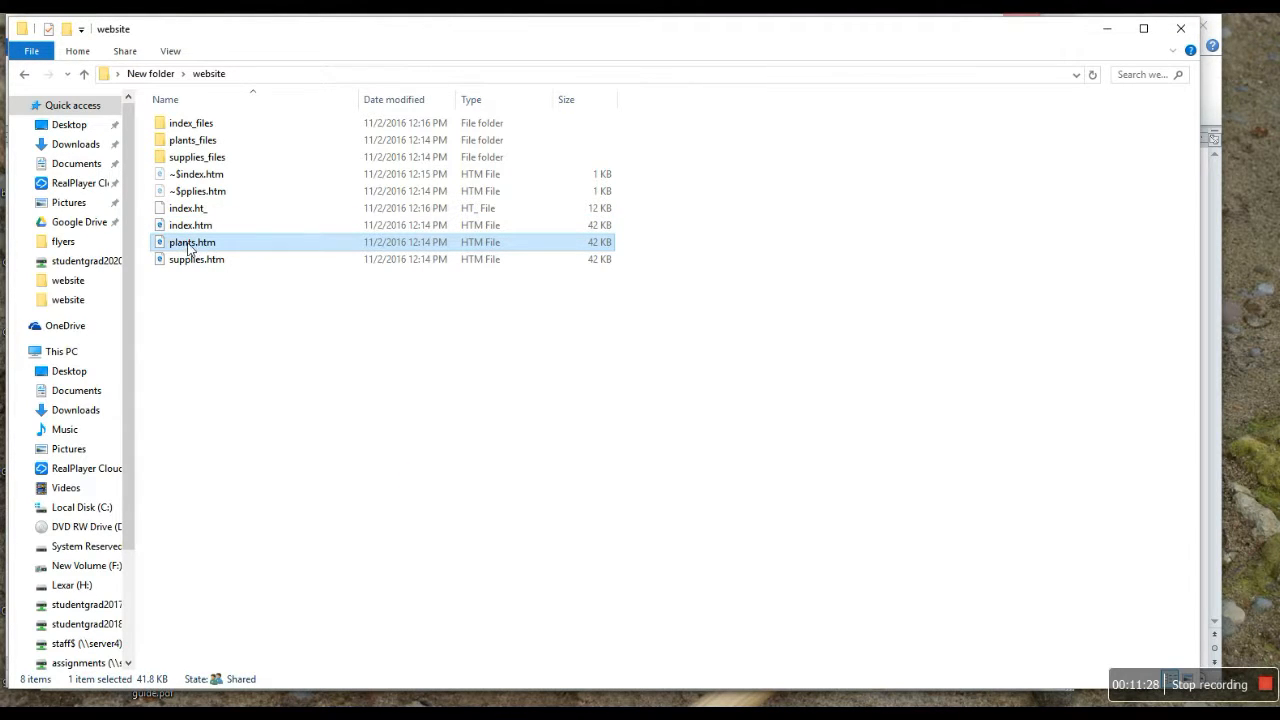
pyautogui.rightClick(188, 244)
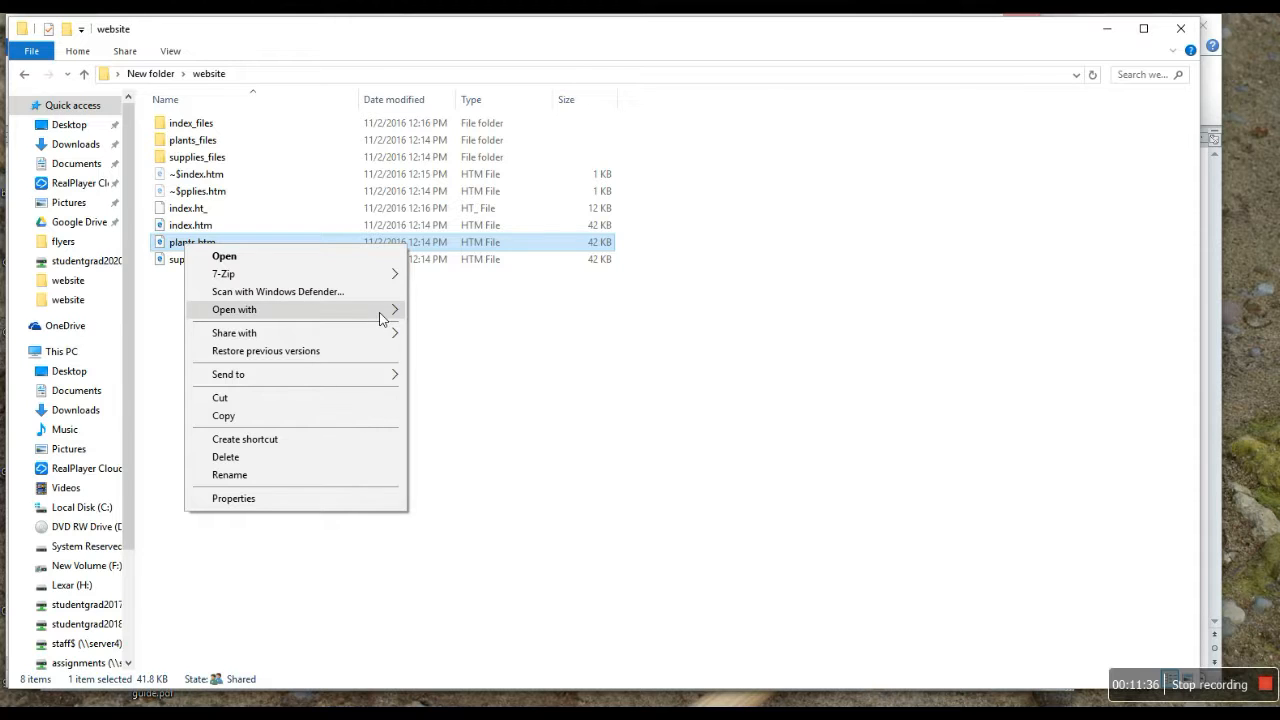
pyautogui.moveTo(380, 318)
pyautogui.click(484, 440)
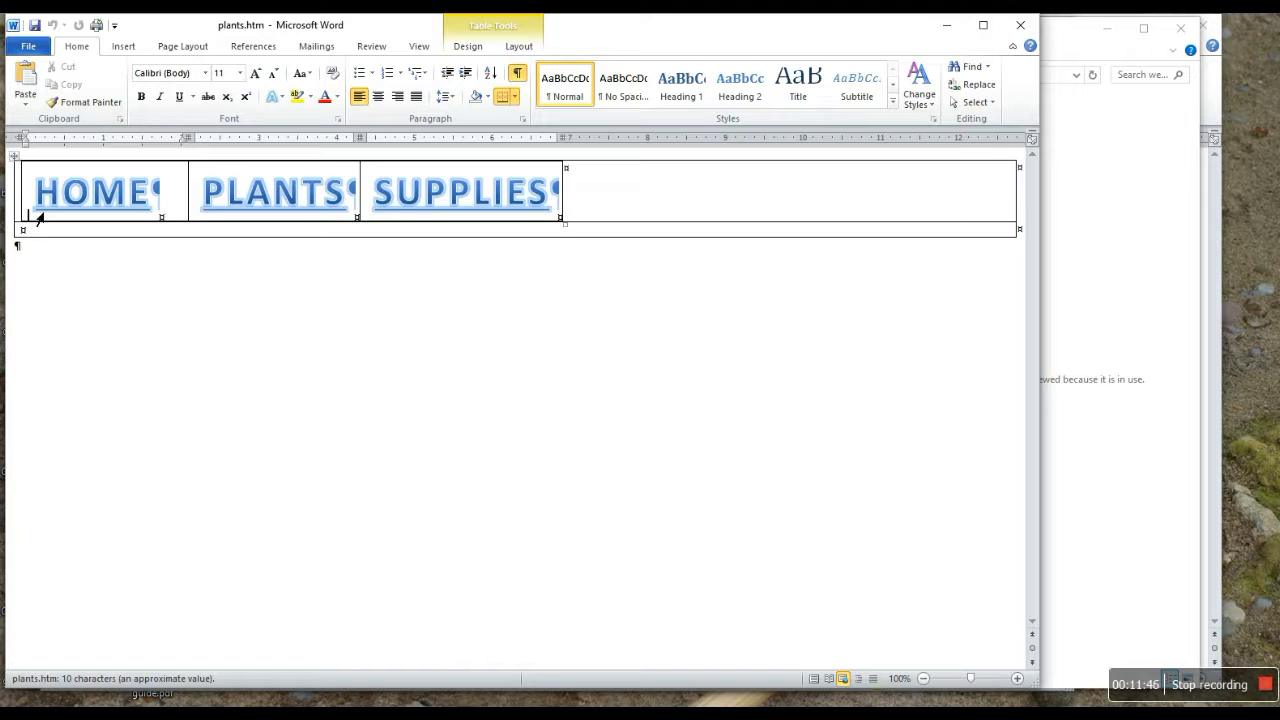
# Step: Insert a 3×3 table in the empty row below the navigation buttons, enter "This is my plants page" in its first cell, and save plants.htm
pyautogui.click(126, 48)
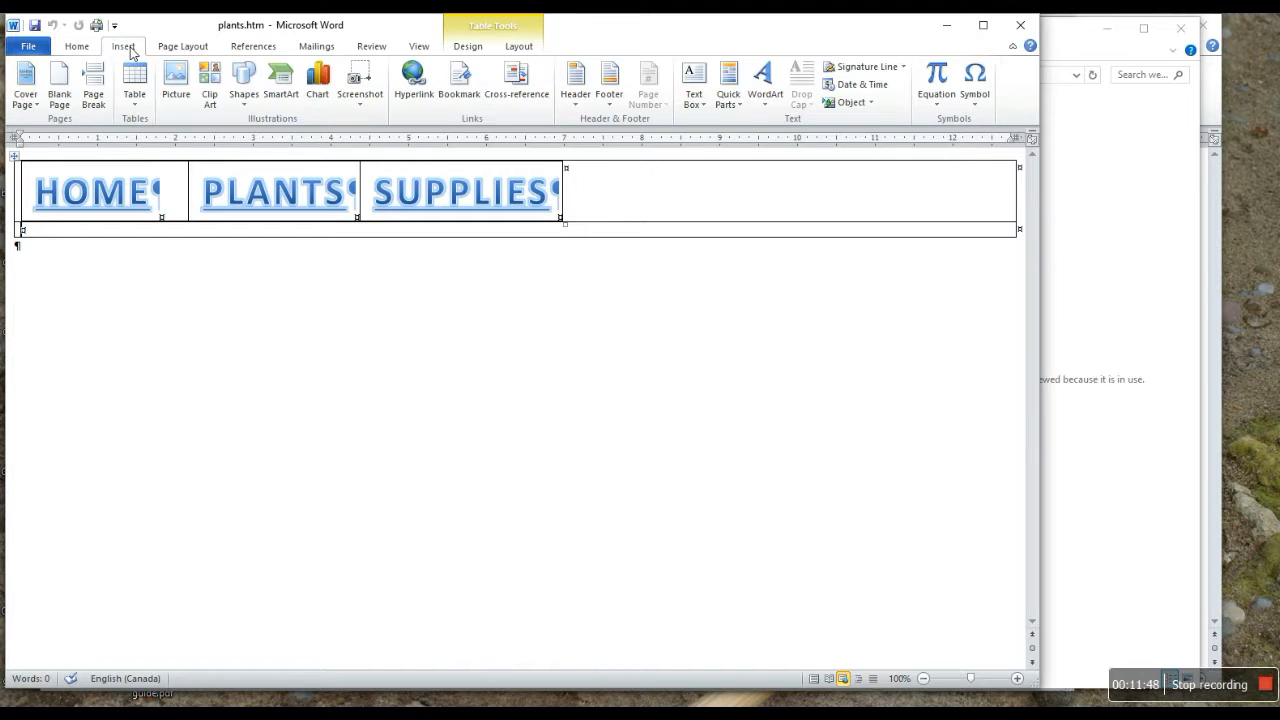
pyautogui.click(147, 102)
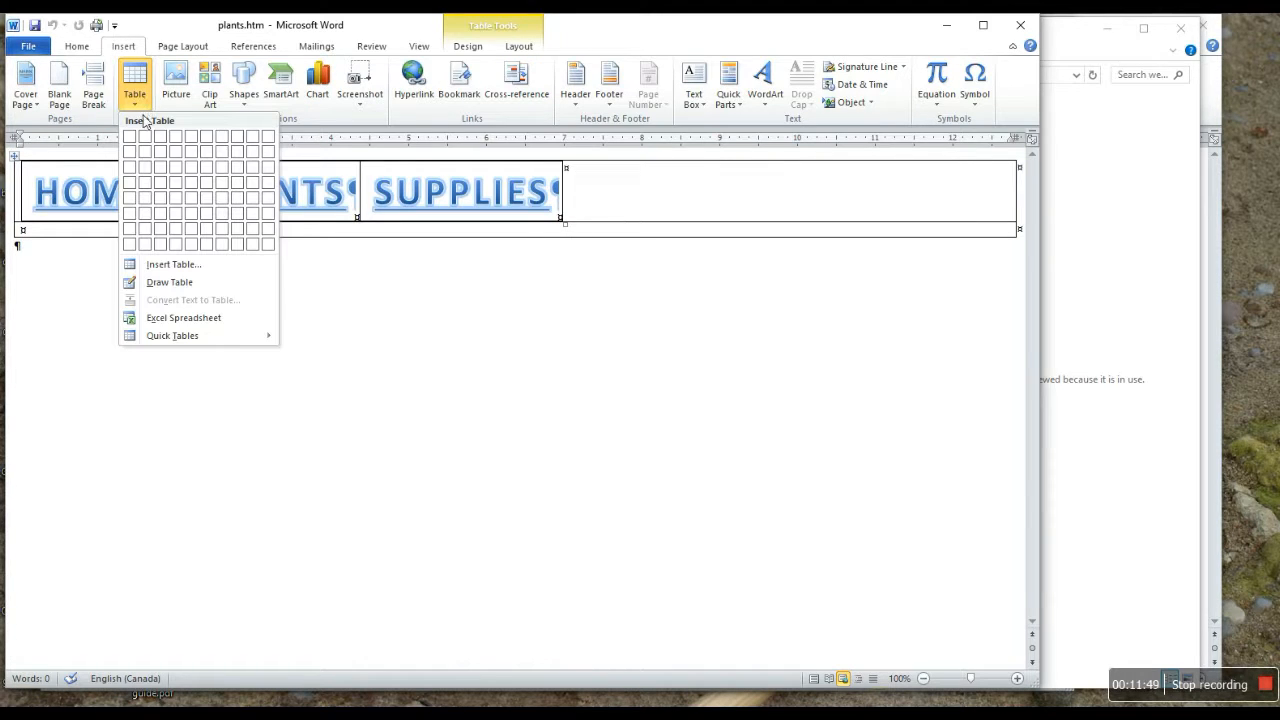
pyautogui.click(159, 173)
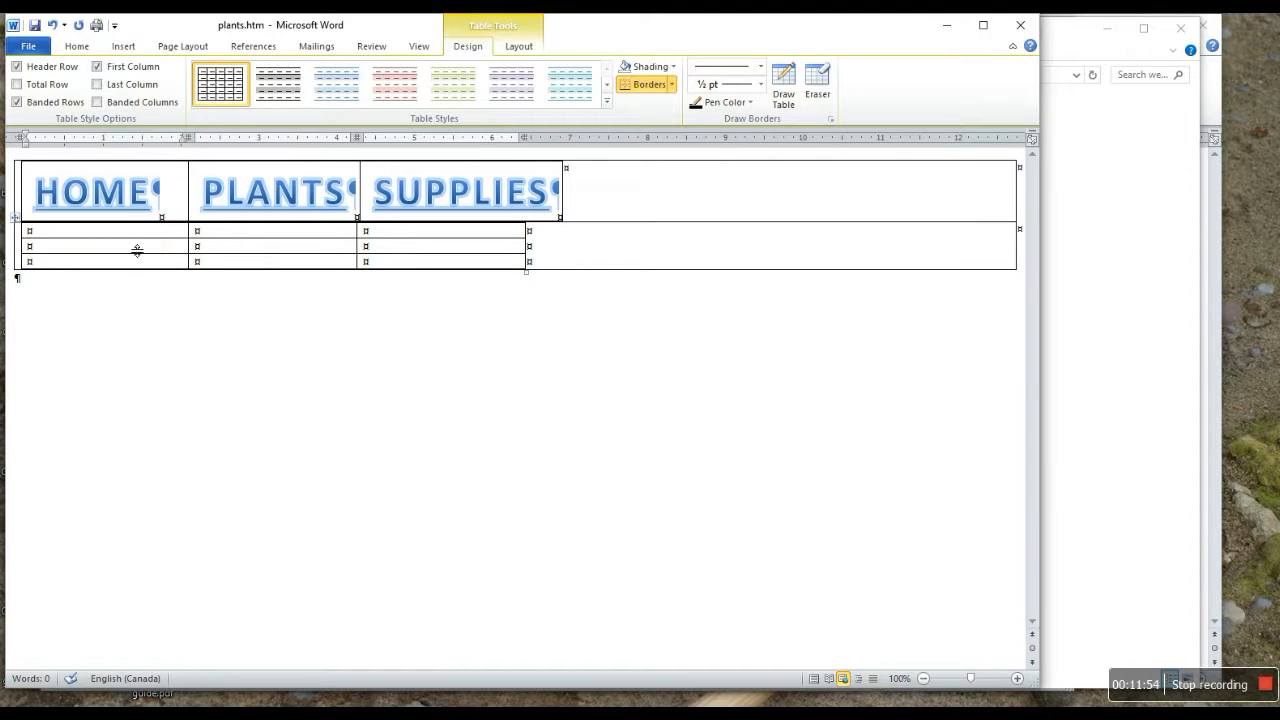
pyautogui.write('This is my plants')
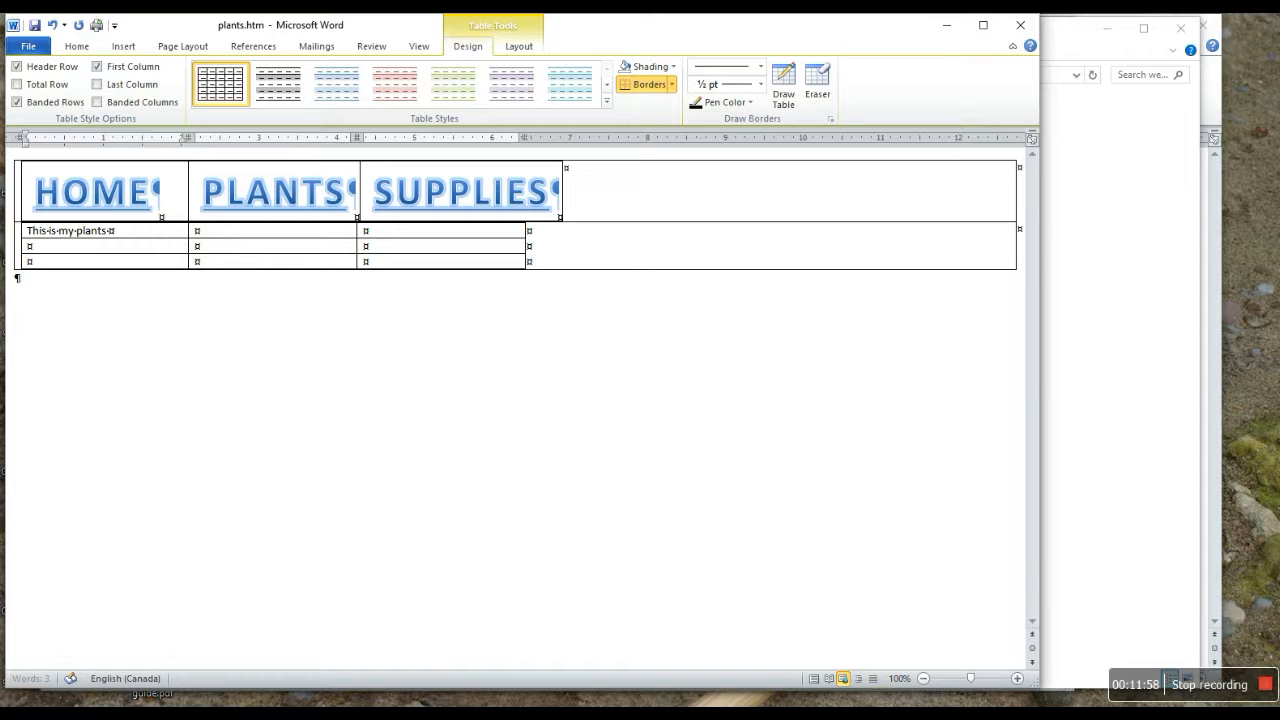
pyautogui.write('page')
pyautogui.click(34, 25)
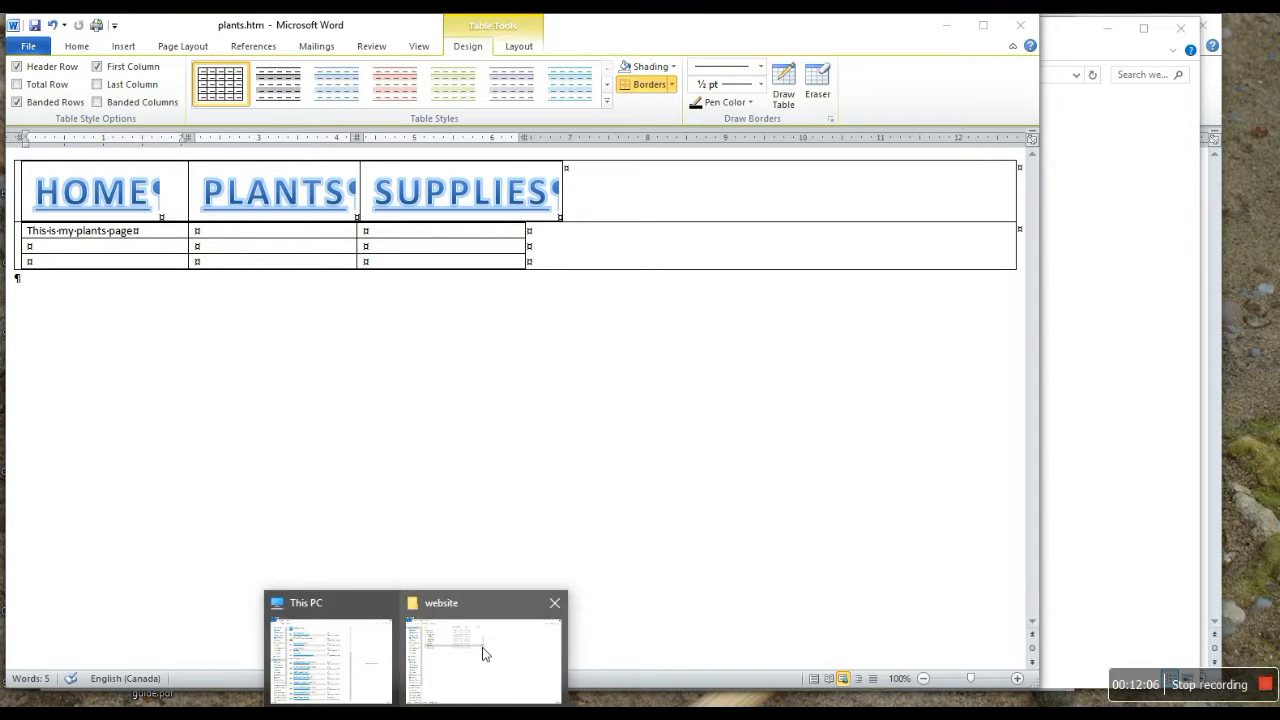
# Step: Switch to the website folder in File Explorer and open supplies.htm with Microsoft Word
pyautogui.click(475, 646)
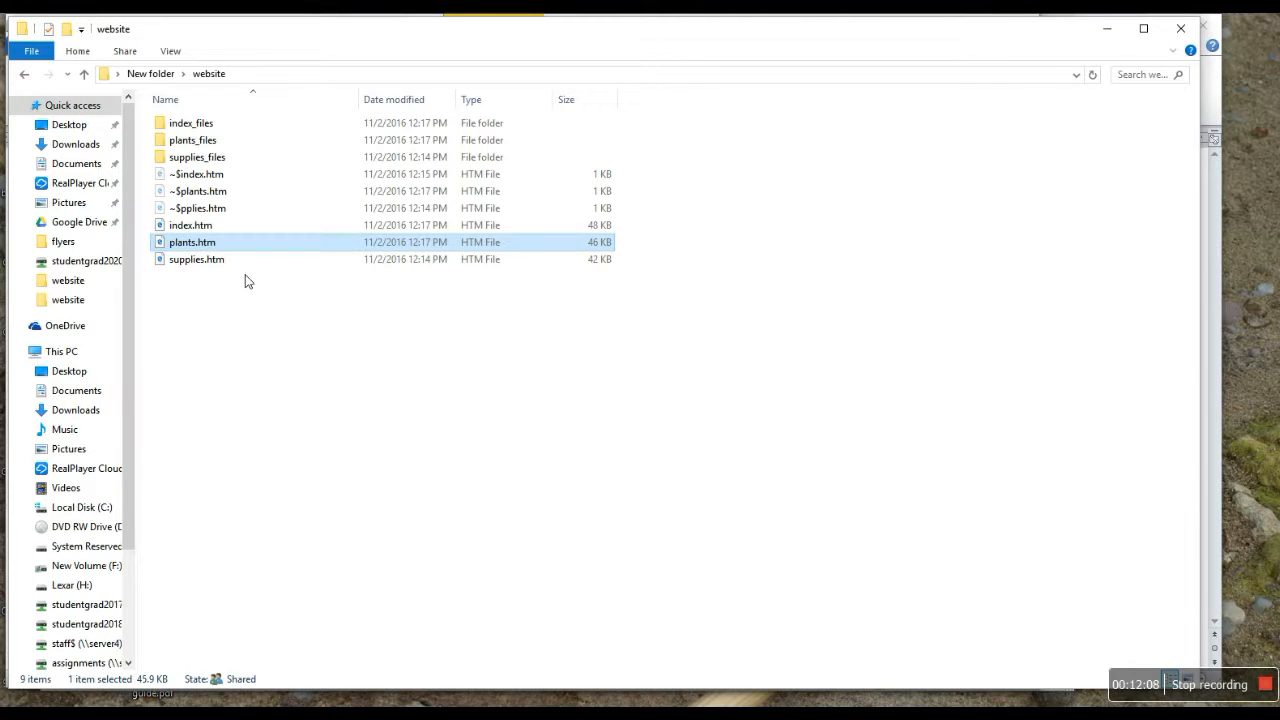
pyautogui.rightClick(193, 264)
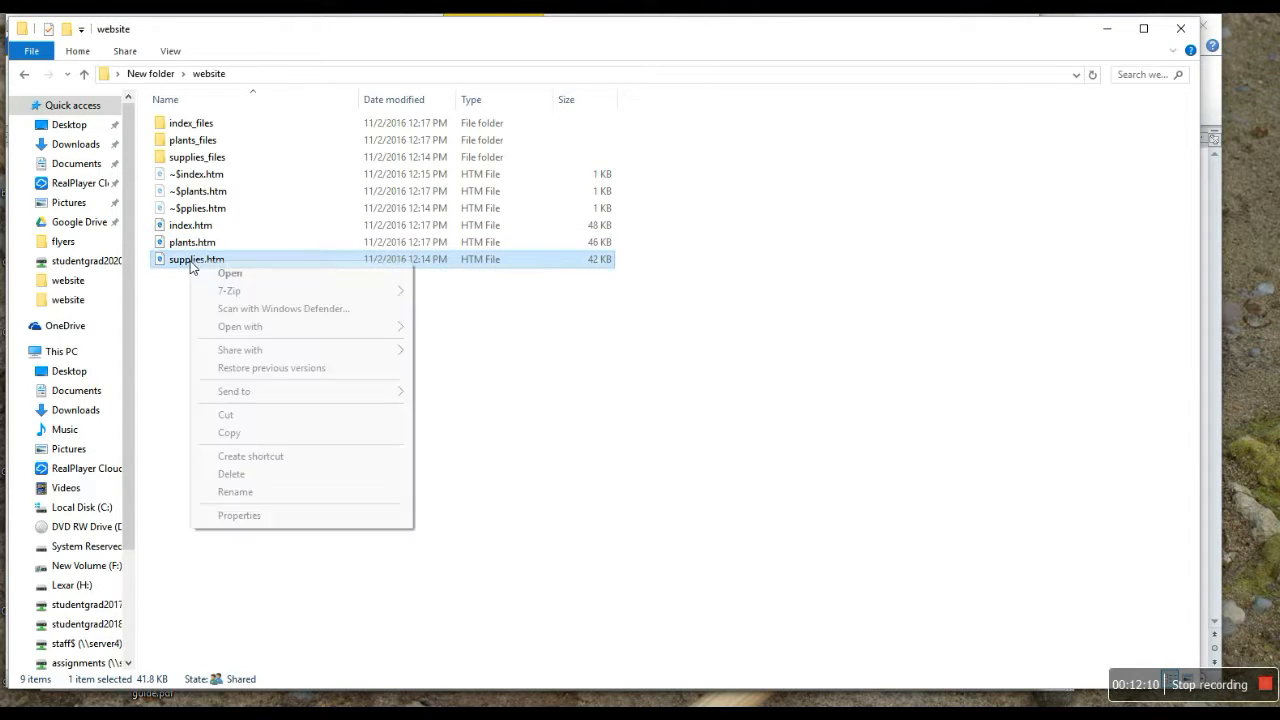
pyautogui.moveTo(277, 330)
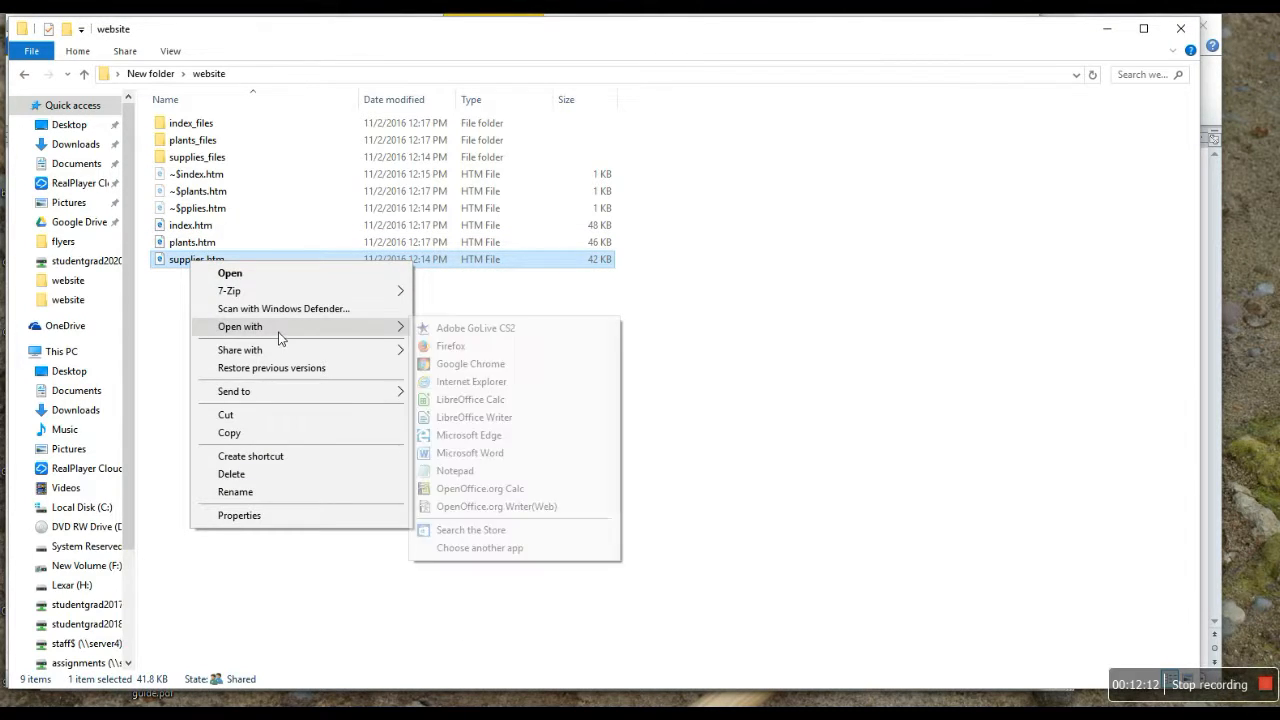
pyautogui.click(488, 453)
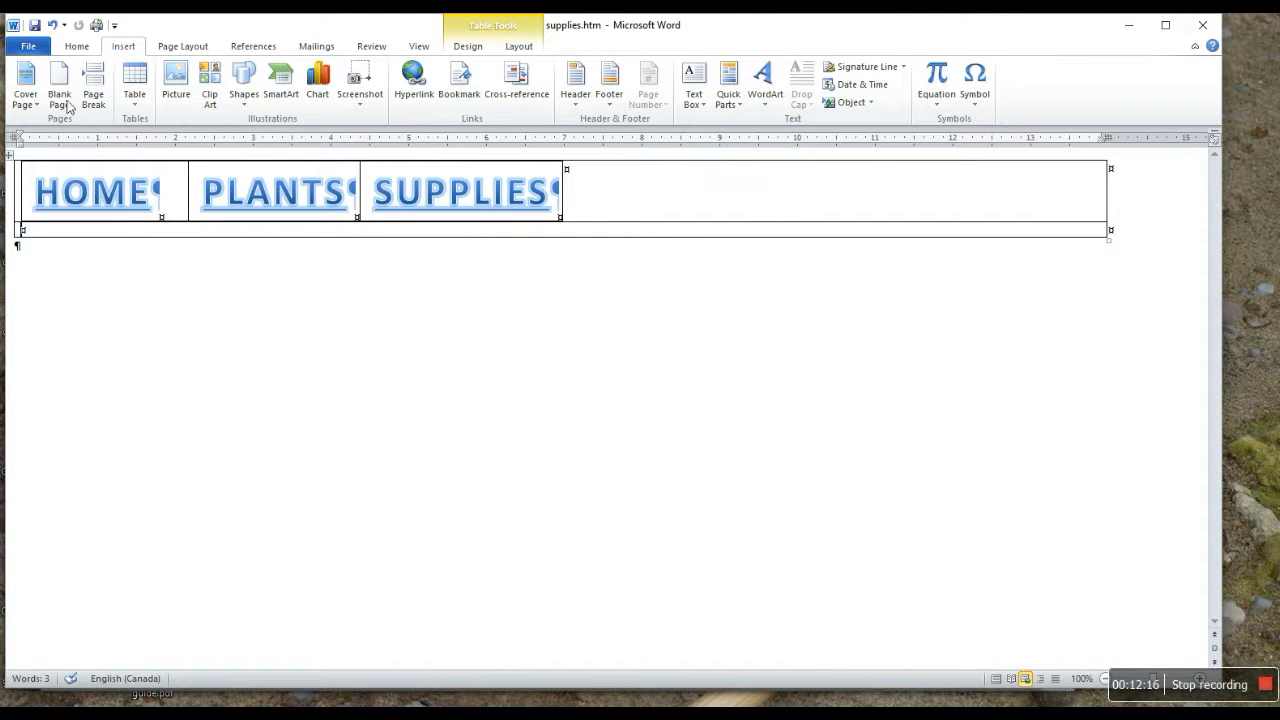
# Step: Insert a 3×3 table below the navigation buttons, enter "This is my supplies page" in its first cell, and save supplies.htm
pyautogui.click(134, 82)
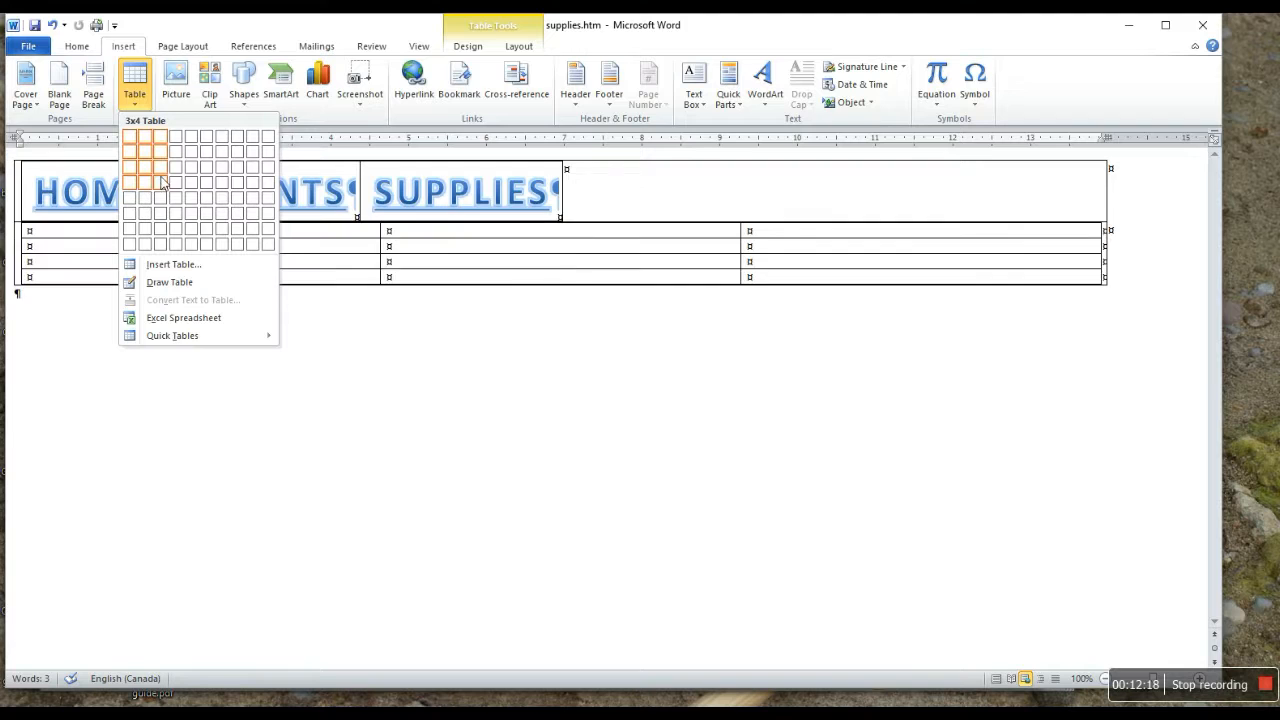
pyautogui.click(164, 173)
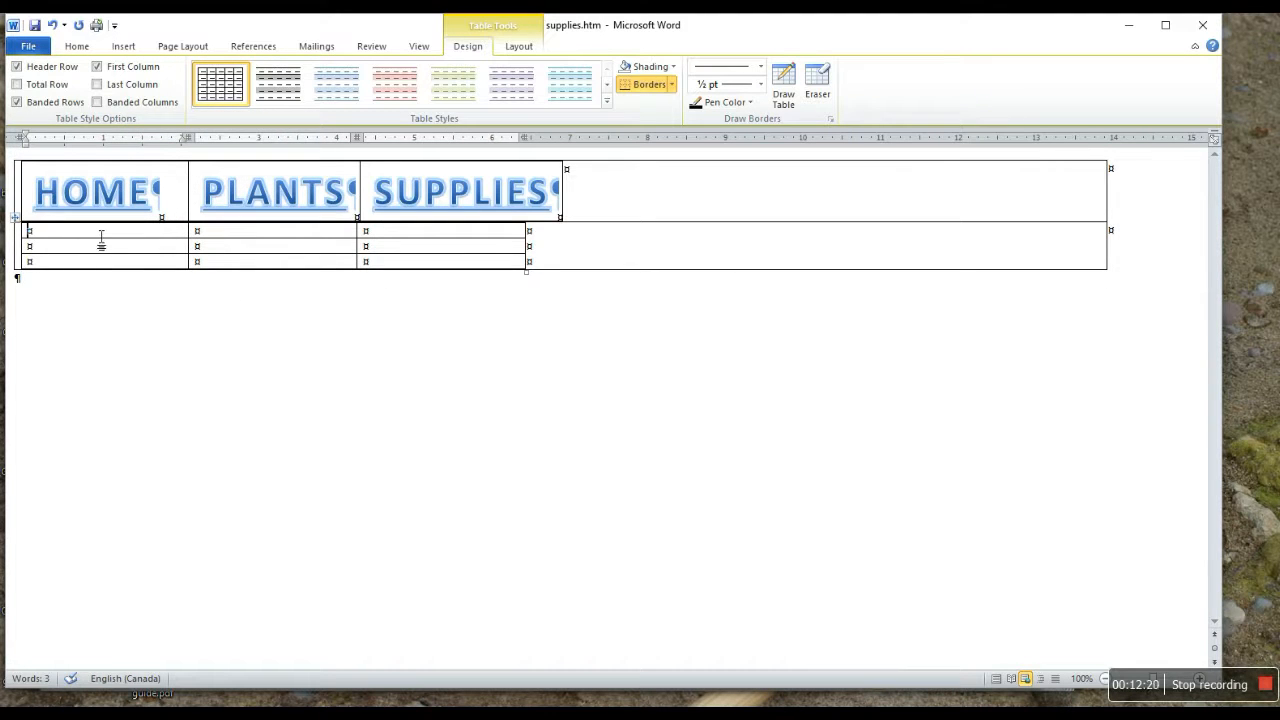
pyautogui.write('This is my supplies page')
pyautogui.click(35, 25)
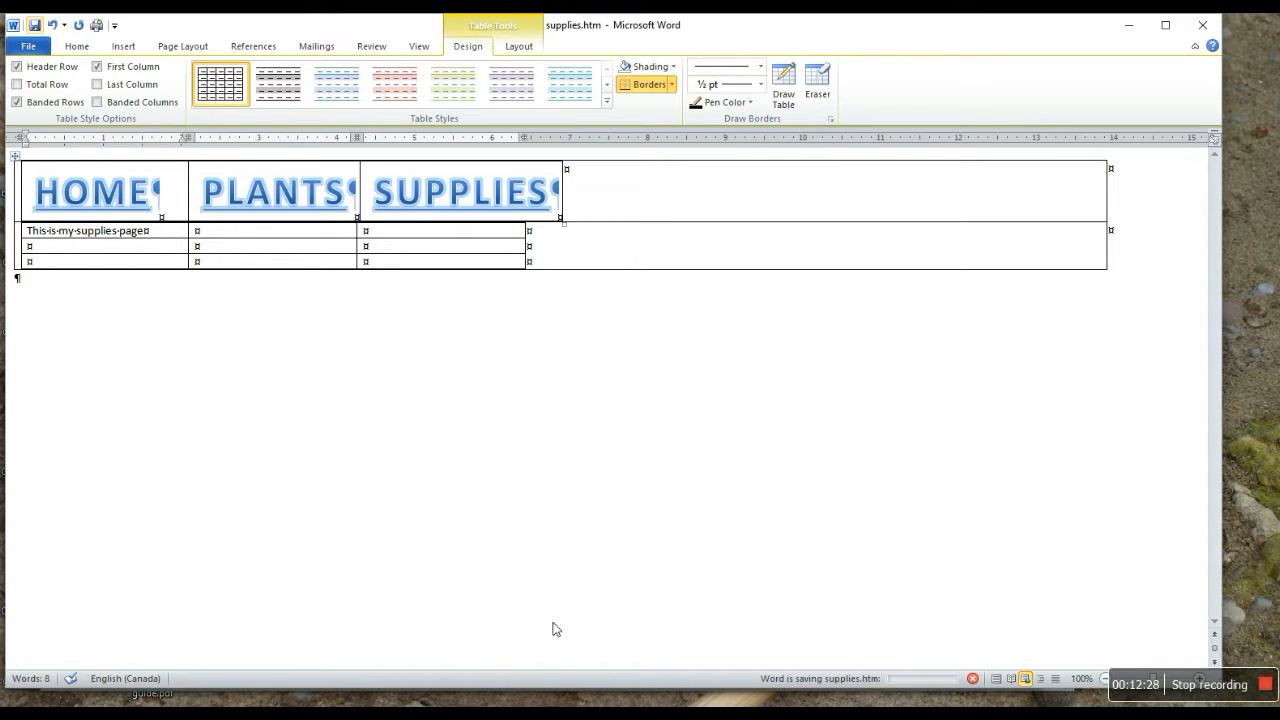